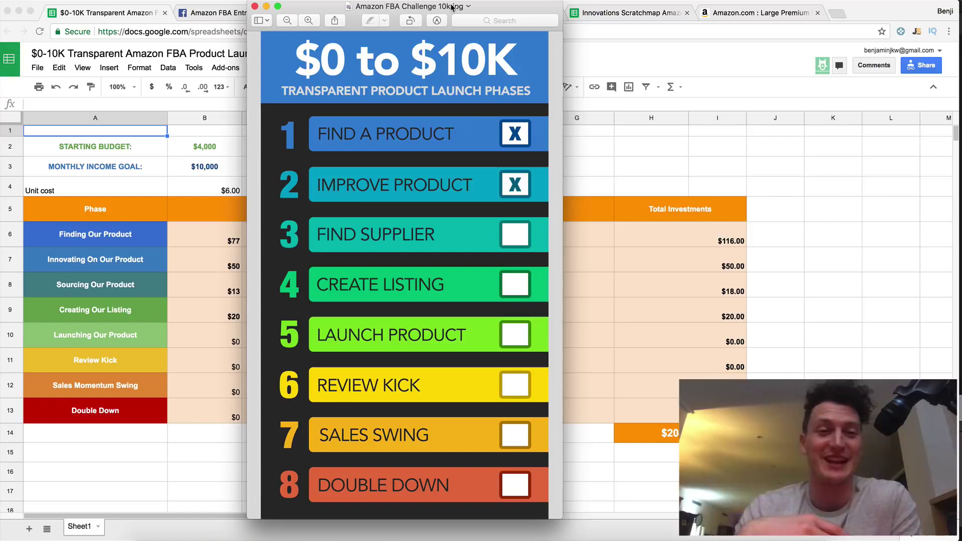
{"action": "left_click", "coordinate": [650, 157]}
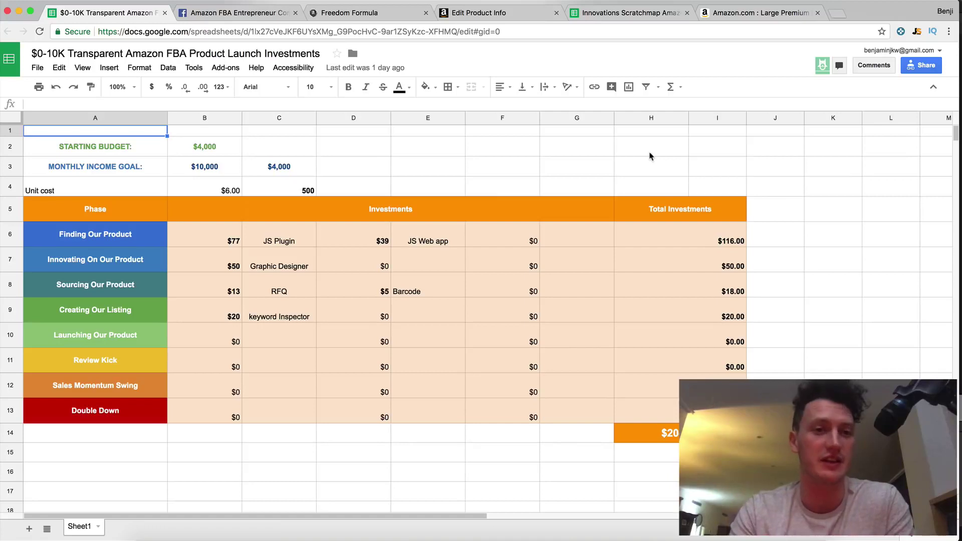
{"action": "left_click", "coordinate": [199, 152]}
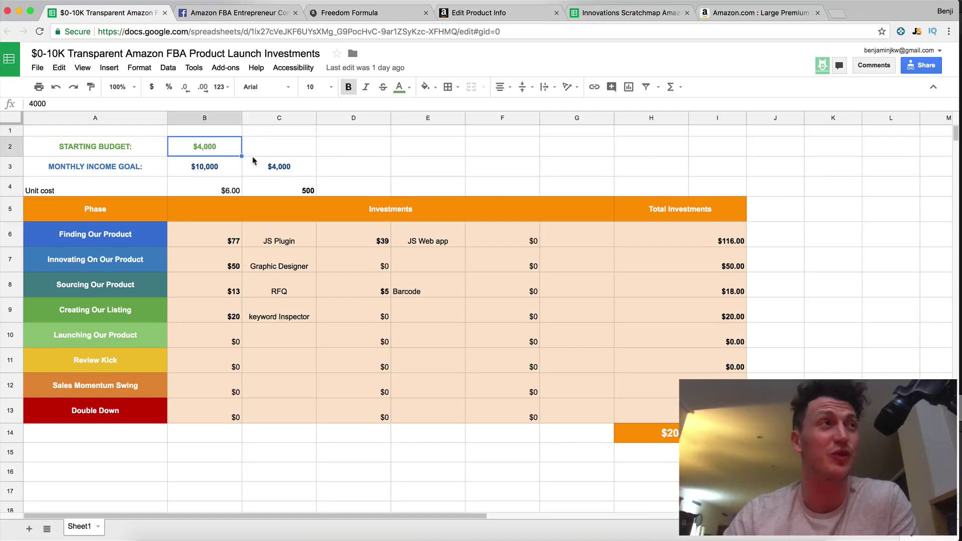
{"action": "left_click", "coordinate": [289, 167]}
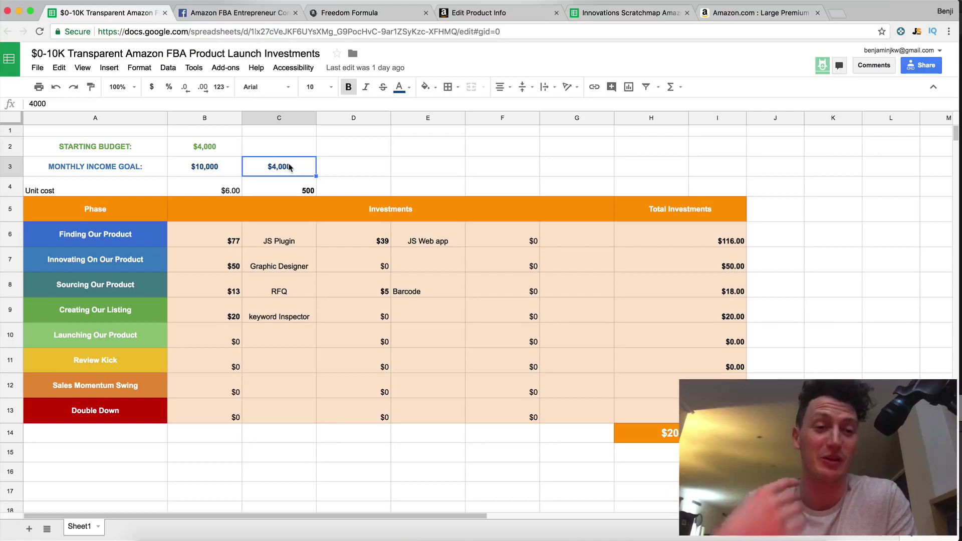
{"action": "left_click_drag", "start_coordinate": [114, 334], "coordinate": [114, 421]}
{"action": "left_click", "coordinate": [375, 188]}
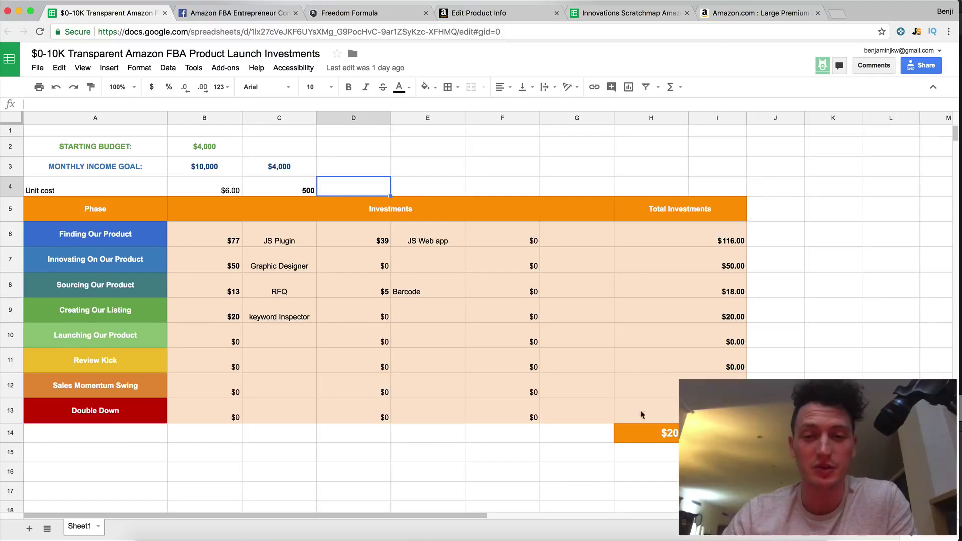
{"action": "left_click", "coordinate": [645, 433]}
{"action": "left_click", "coordinate": [420, 216]}
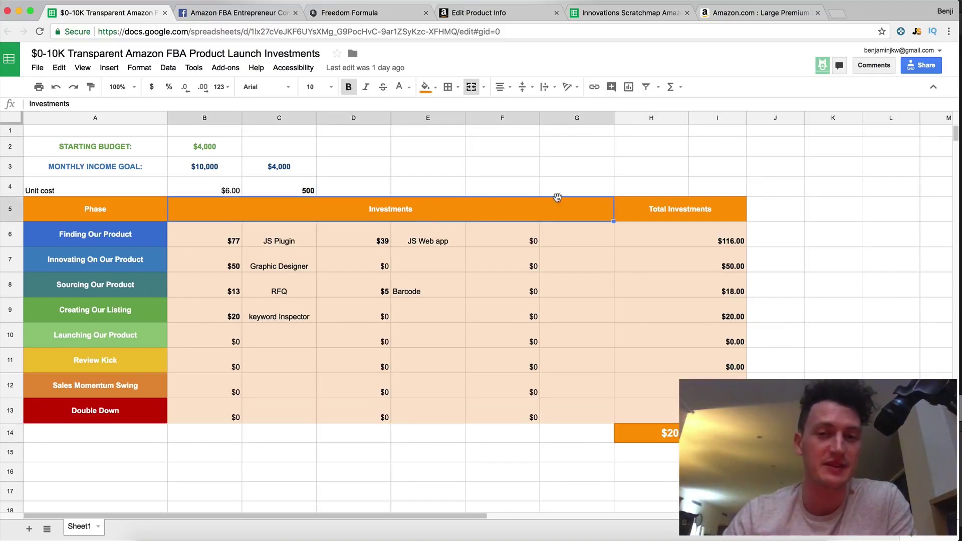
{"action": "left_click", "coordinate": [661, 219]}
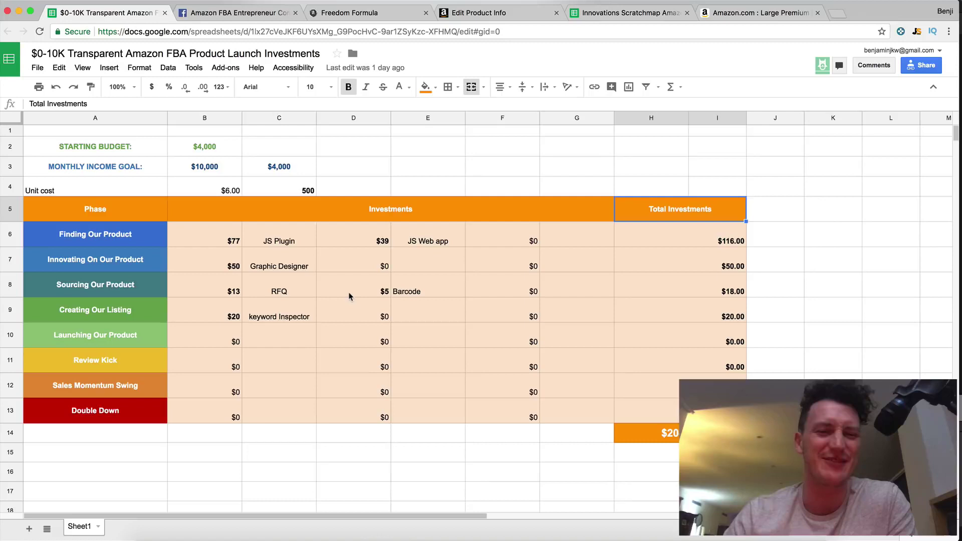
{"action": "left_click", "coordinate": [350, 323]}
{"action": "left_click", "coordinate": [303, 322]}
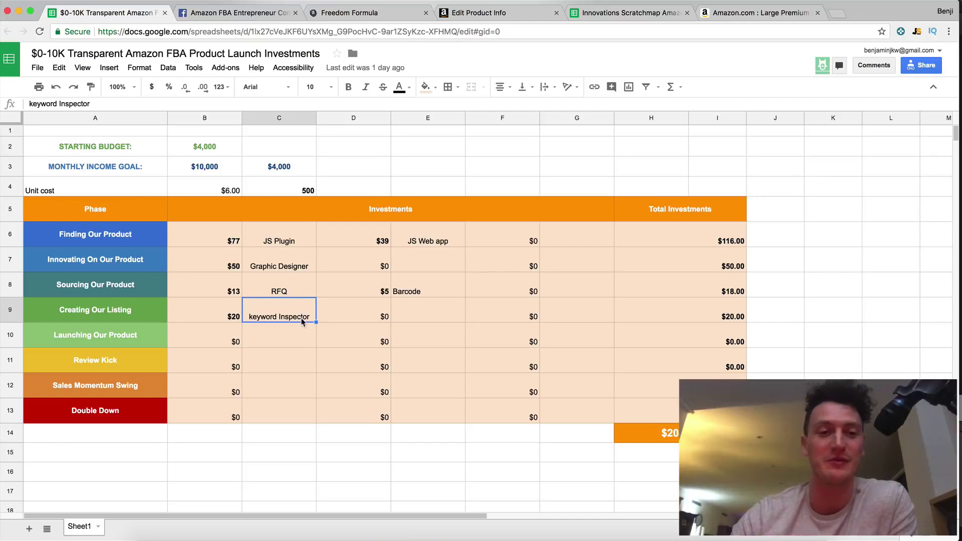
{"action": "left_click", "coordinate": [304, 354]}
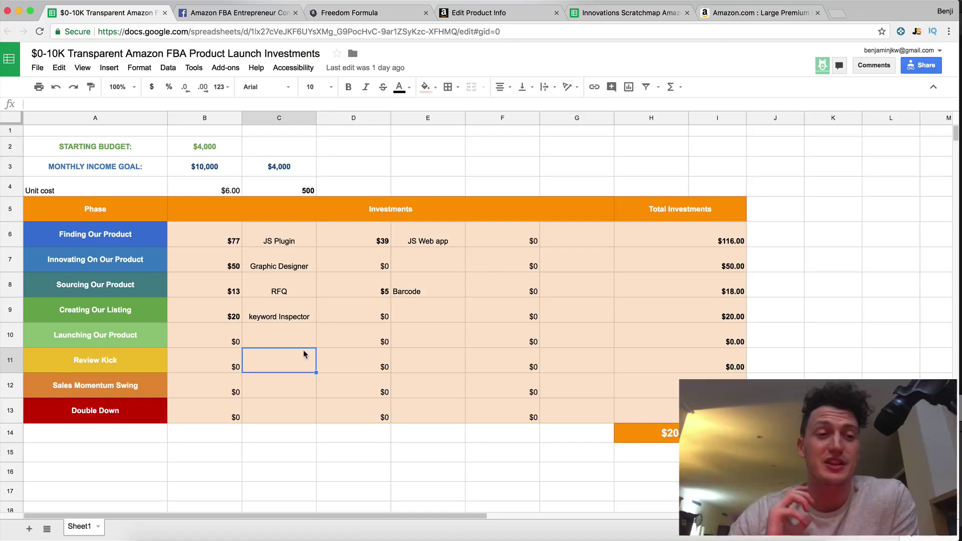
Review the $6.00 unit cost and the =3000/6 unit count formula in row 4.
{"action": "left_click", "coordinate": [230, 186]}
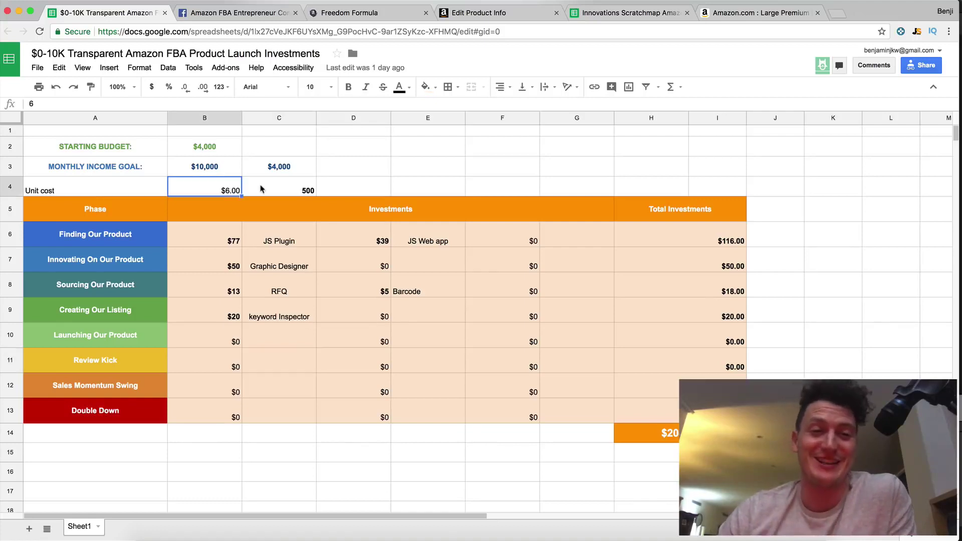
{"action": "left_click", "coordinate": [272, 188]}
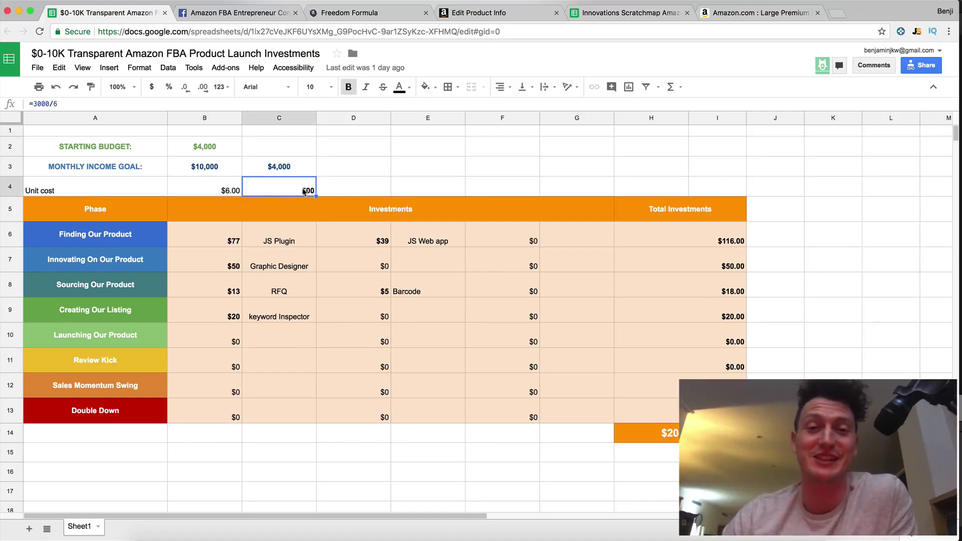
{"action": "left_click", "coordinate": [122, 191]}
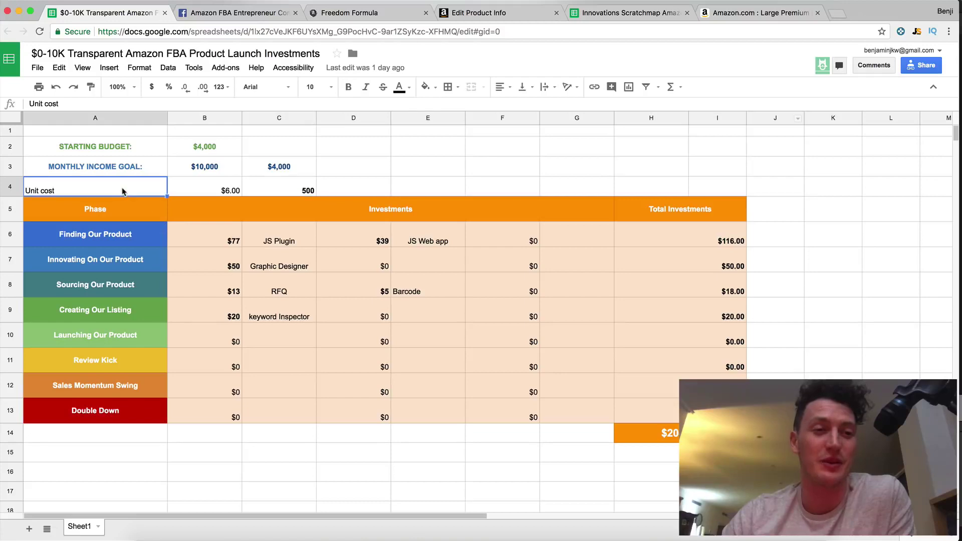
{"action": "left_click", "coordinate": [238, 190]}
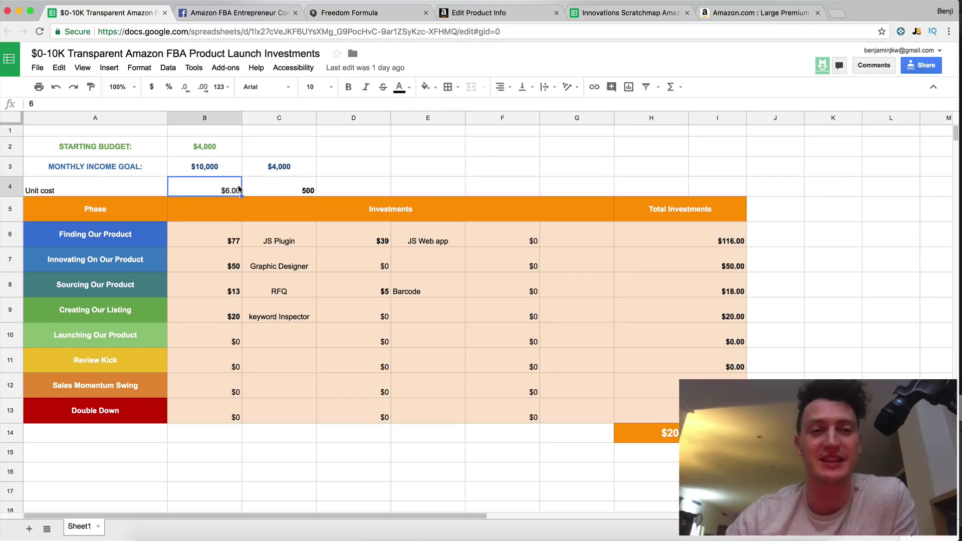
{"action": "left_click", "coordinate": [279, 193]}
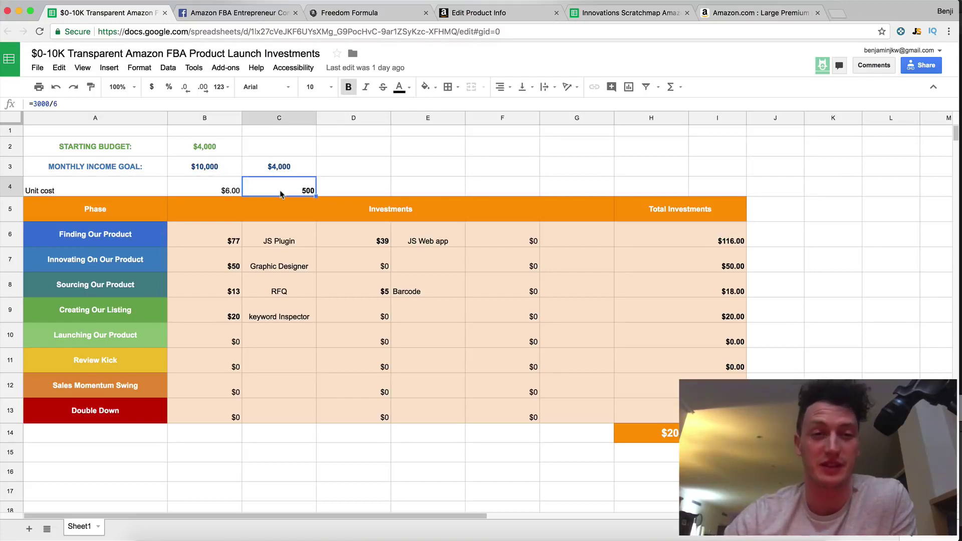
Review the $4,000 starting budget and the B6:F10 phase investments, including the RFQ sourcing cost.
{"action": "left_click", "coordinate": [216, 154]}
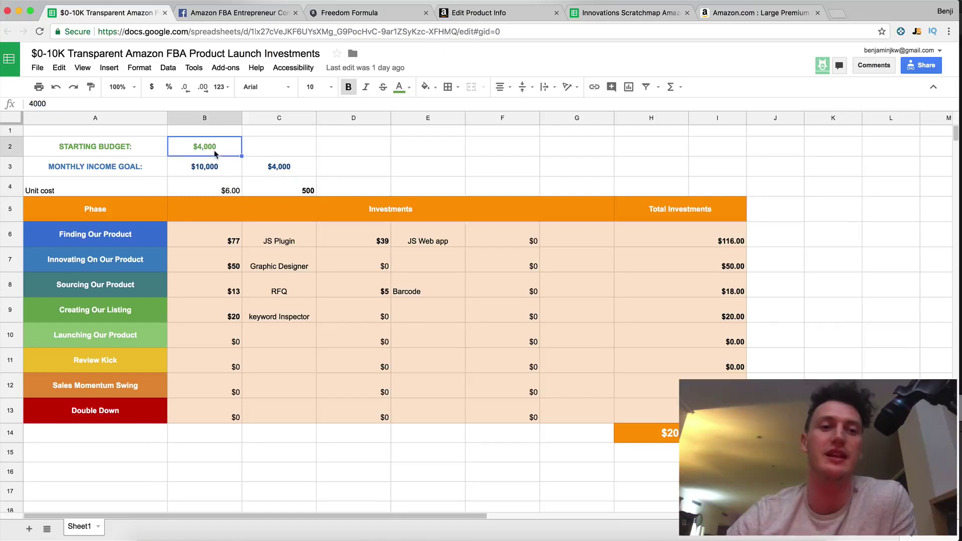
{"action": "left_click_drag", "start_coordinate": [215, 233], "coordinate": [511, 315]}
{"action": "left_click", "coordinate": [511, 315]}
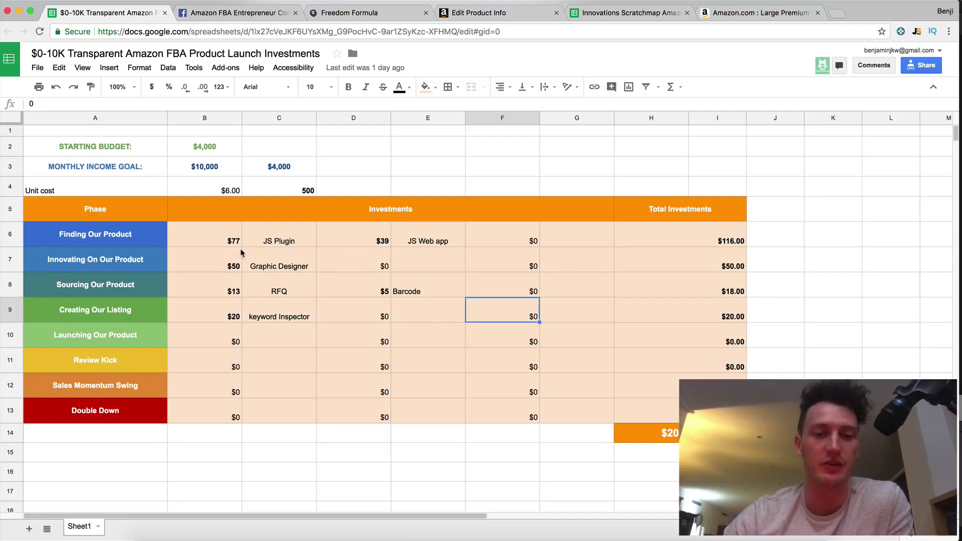
{"action": "left_click", "coordinate": [304, 284]}
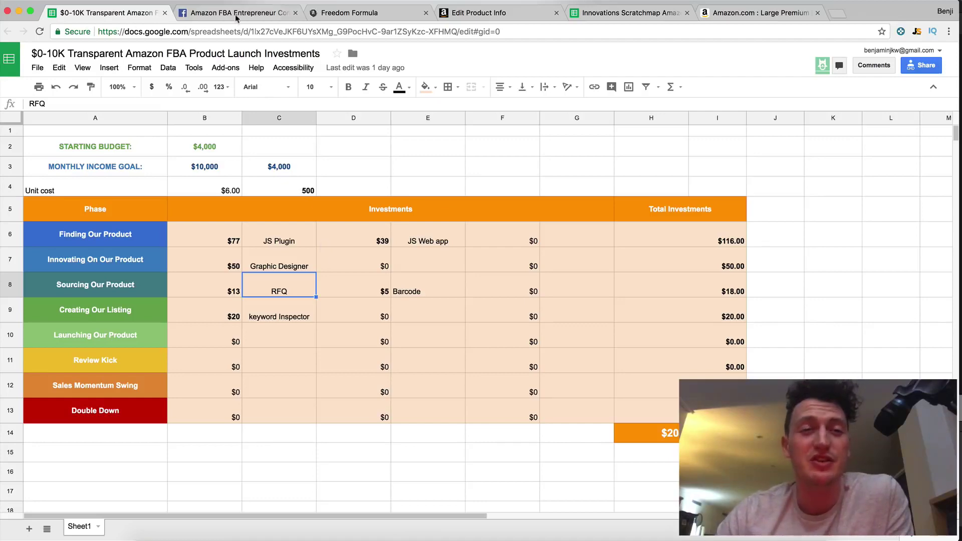
Switch to the Amazon FBA Entrepreneur Community (Freedom Formula) Facebook group.
{"action": "key", "text": "ctrl+Tab"}
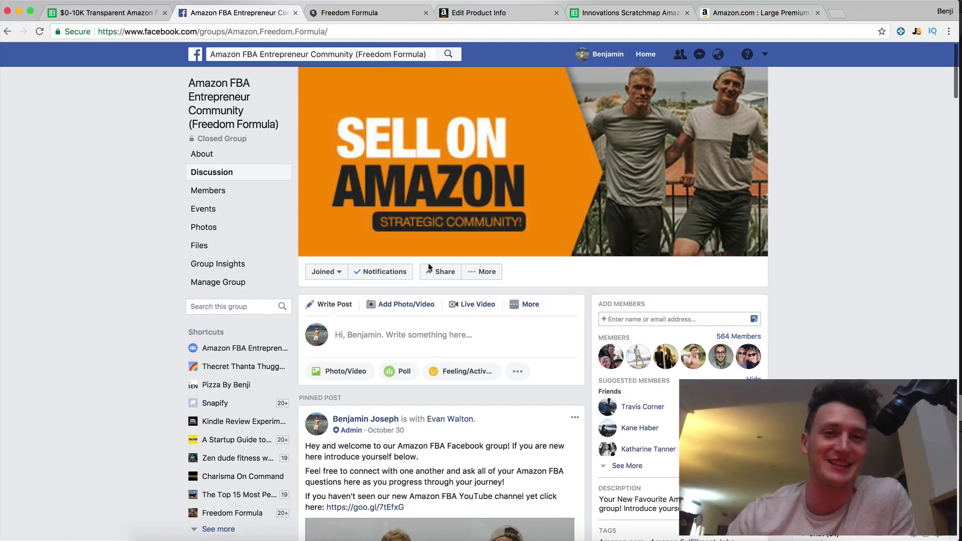
{"action": "left_click", "coordinate": [342, 15]}
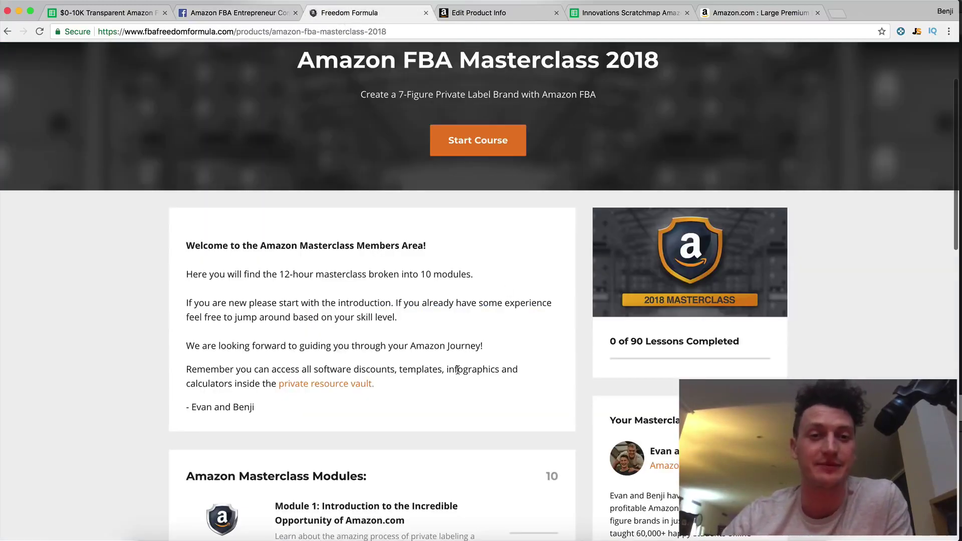
{"action": "scroll", "coordinate": [458, 370], "scroll_direction": "up", "scroll_amount": 3}
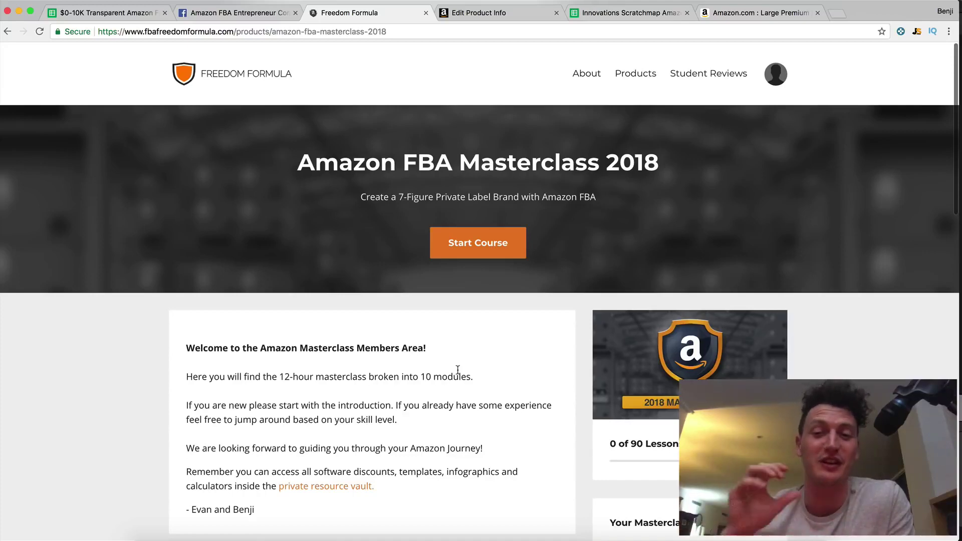
{"action": "scroll", "coordinate": [457, 369], "scroll_direction": "down", "scroll_amount": 6}
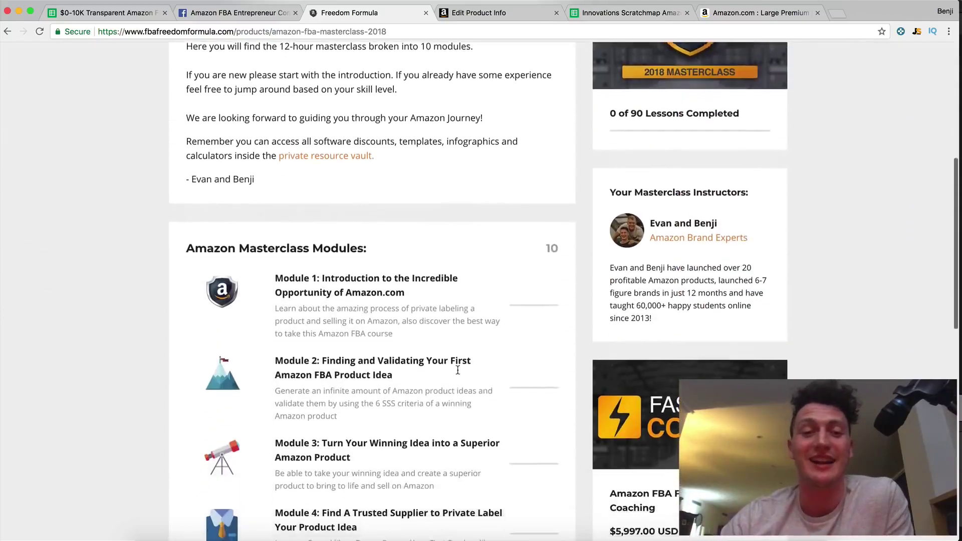
{"action": "scroll", "coordinate": [457, 369], "scroll_direction": "down", "scroll_amount": 4}
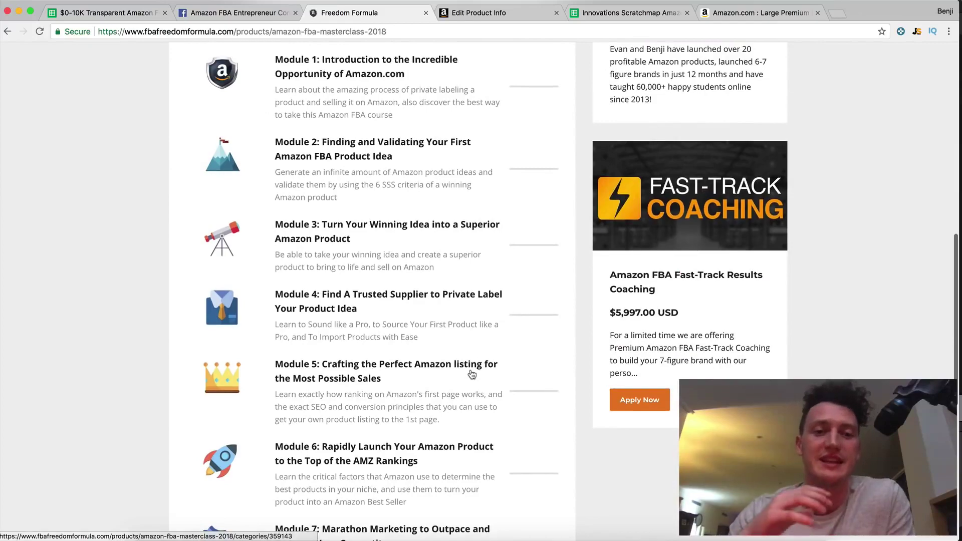
{"action": "scroll", "coordinate": [472, 374], "scroll_direction": "down", "scroll_amount": 7}
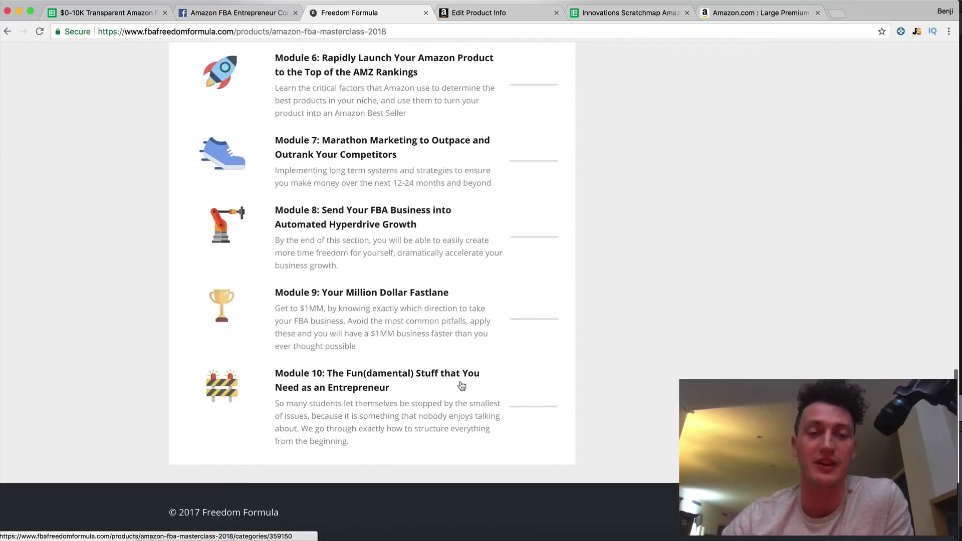
{"action": "scroll", "coordinate": [461, 386], "scroll_direction": "up", "scroll_amount": 8}
{"action": "scroll", "coordinate": [462, 386], "scroll_direction": "up", "scroll_amount": 1}
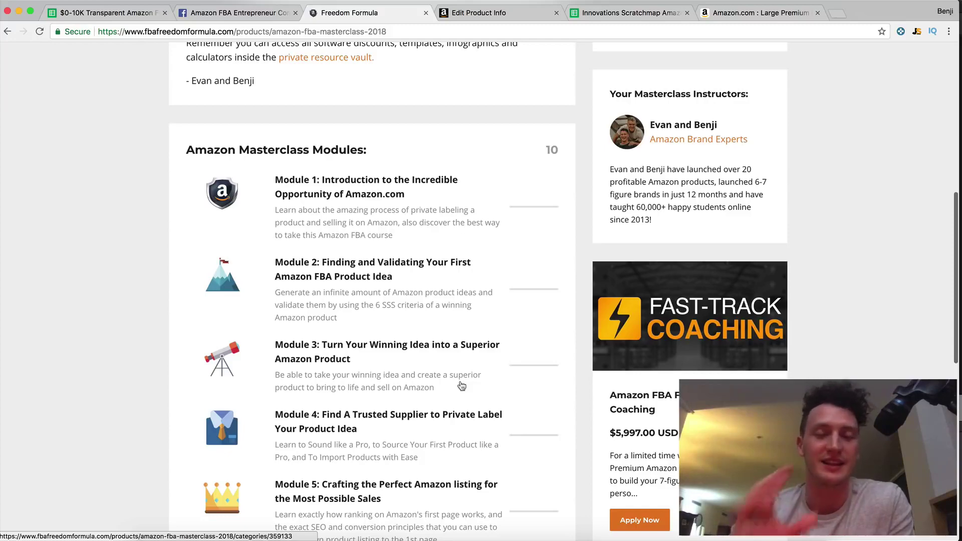
{"action": "scroll", "coordinate": [461, 385], "scroll_direction": "down", "scroll_amount": 6}
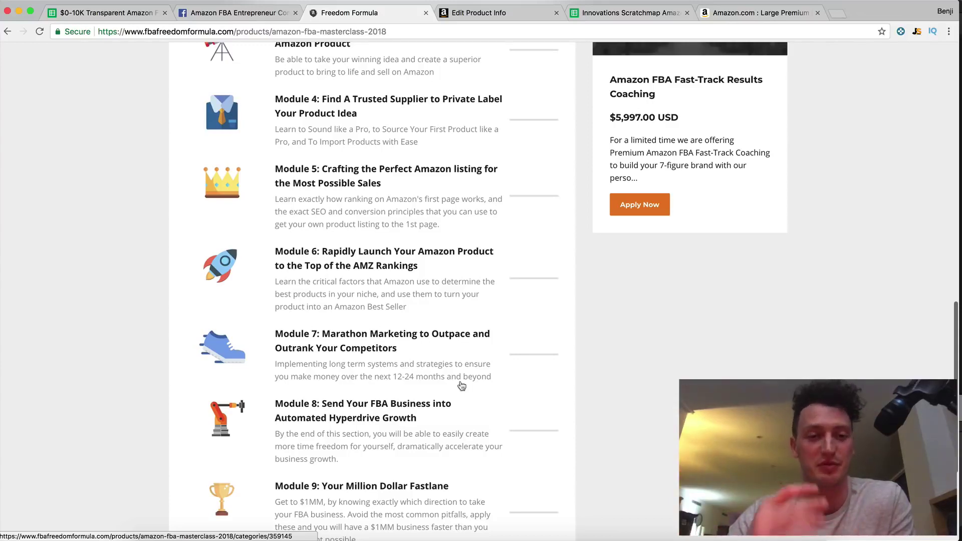
{"action": "scroll", "coordinate": [461, 386], "scroll_direction": "up", "scroll_amount": 13}
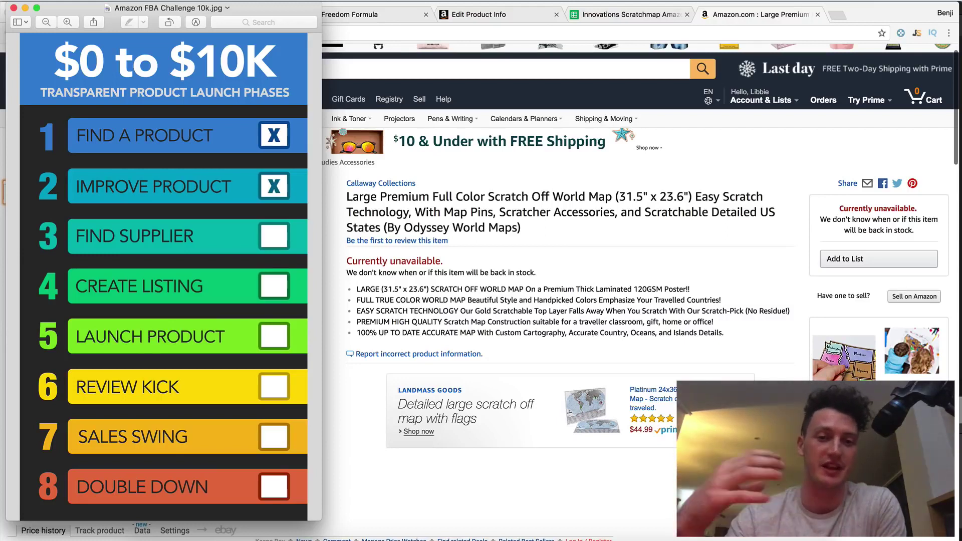
Read through the scratch map listing's title, bullets and description, then bring back the launch-phases chart.
{"action": "left_click", "coordinate": [505, 253]}
{"action": "scroll", "coordinate": [505, 253], "scroll_direction": "down", "scroll_amount": 2}
{"action": "scroll", "coordinate": [402, 230], "scroll_direction": "down", "scroll_amount": 10}
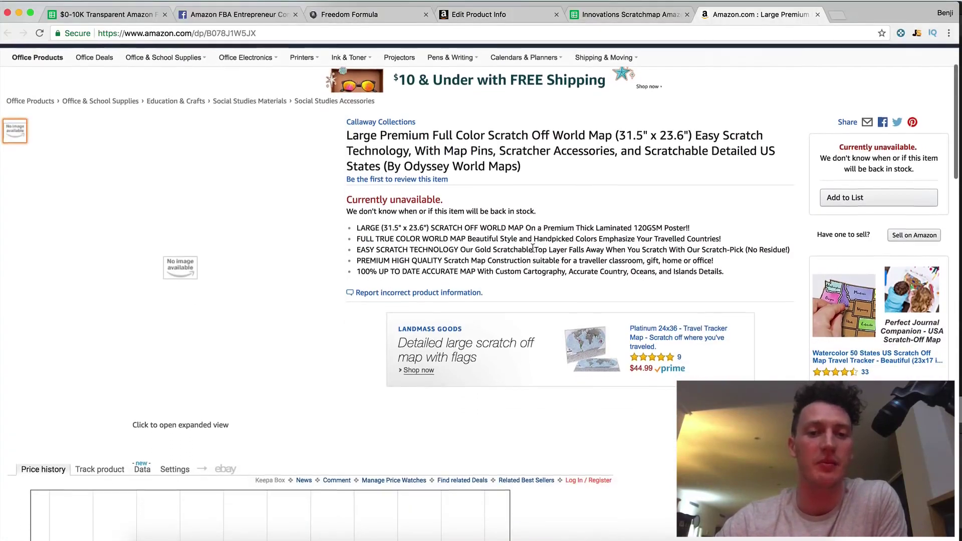
{"action": "scroll", "coordinate": [330, 366], "scroll_direction": "up", "scroll_amount": 15}
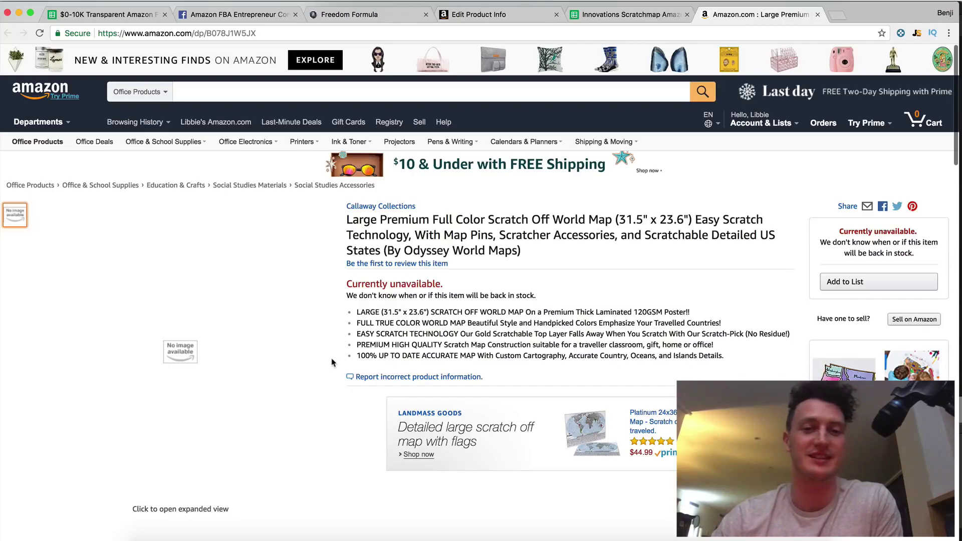
{"action": "scroll", "coordinate": [472, 323], "scroll_direction": "down", "scroll_amount": 10}
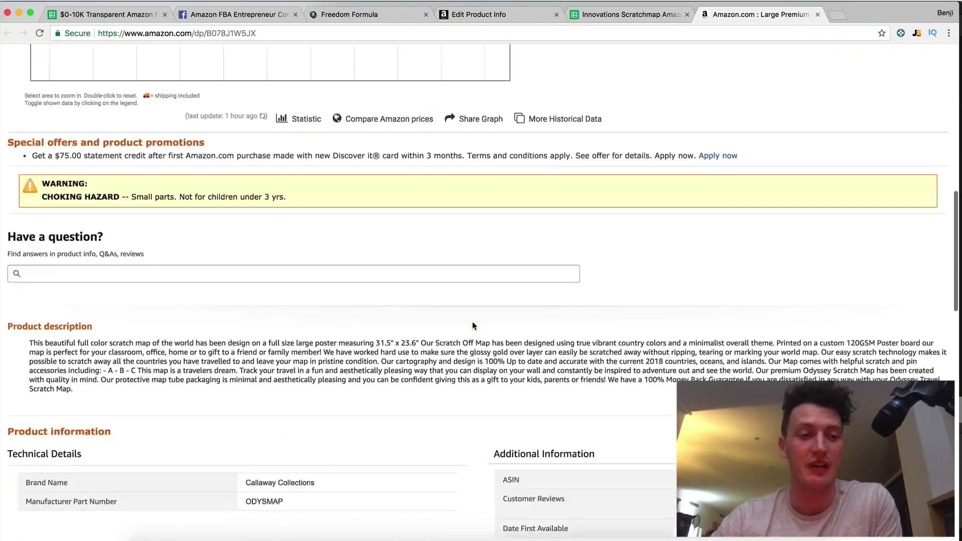
{"action": "scroll", "coordinate": [472, 325], "scroll_direction": "up", "scroll_amount": 15}
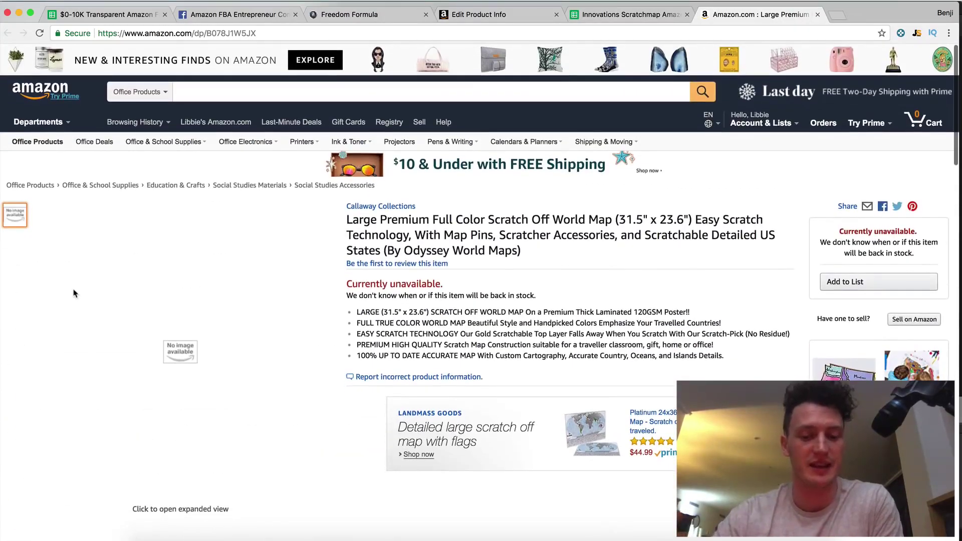
{"action": "scroll", "coordinate": [73, 293], "scroll_direction": "down", "scroll_amount": 9}
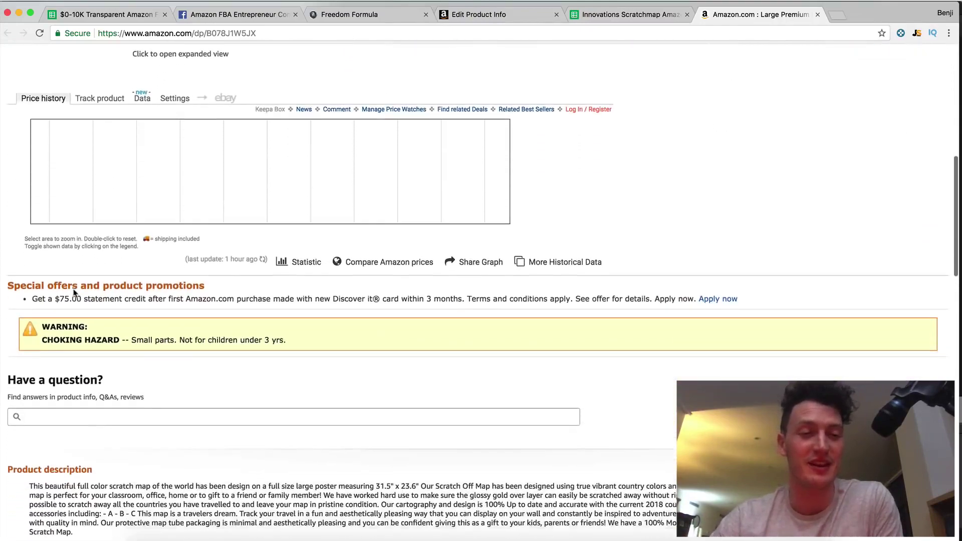
{"action": "scroll", "coordinate": [74, 293], "scroll_direction": "down", "scroll_amount": 3}
{"action": "scroll", "coordinate": [266, 417], "scroll_direction": "up", "scroll_amount": 12}
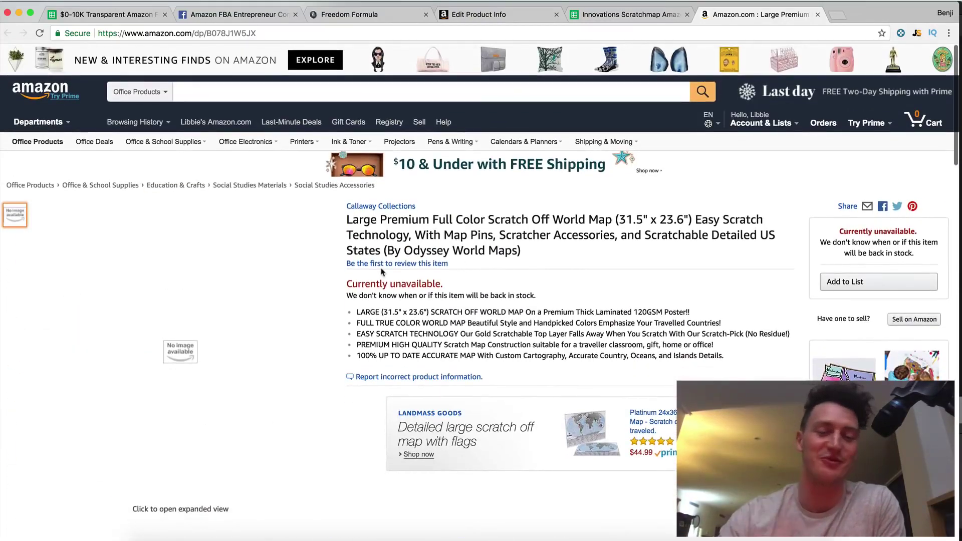
{"action": "scroll", "coordinate": [381, 272], "scroll_direction": "down", "scroll_amount": 10}
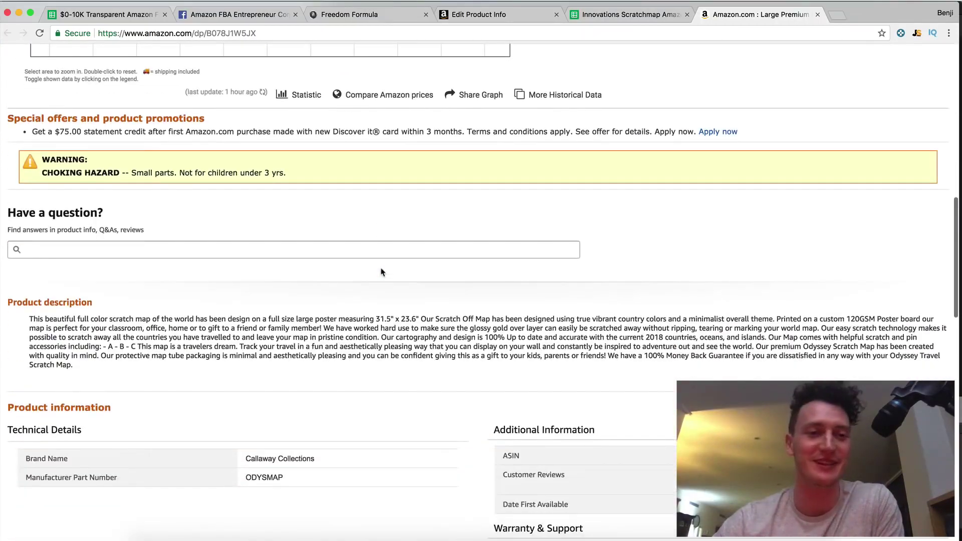
{"action": "scroll", "coordinate": [381, 272], "scroll_direction": "up", "scroll_amount": 12}
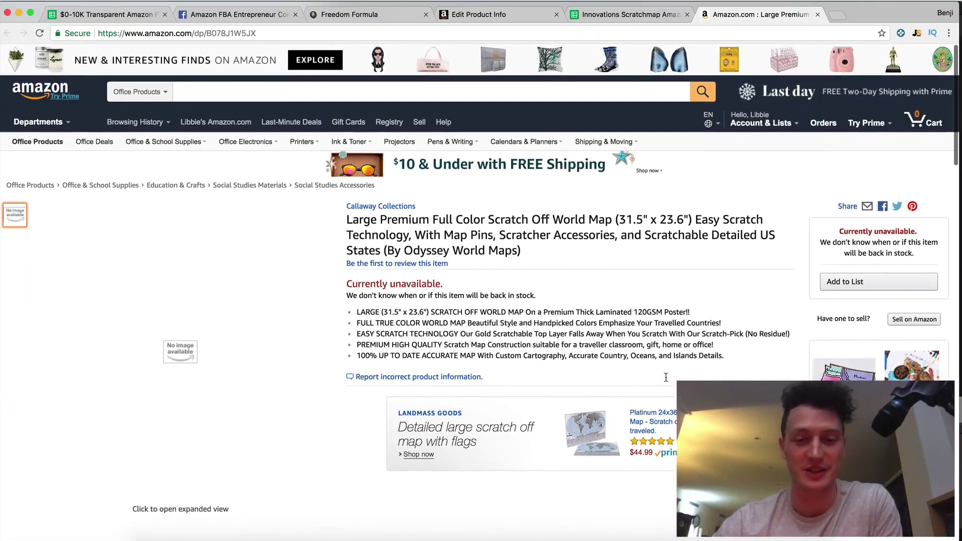
{"action": "key", "text": "super+Tab"}
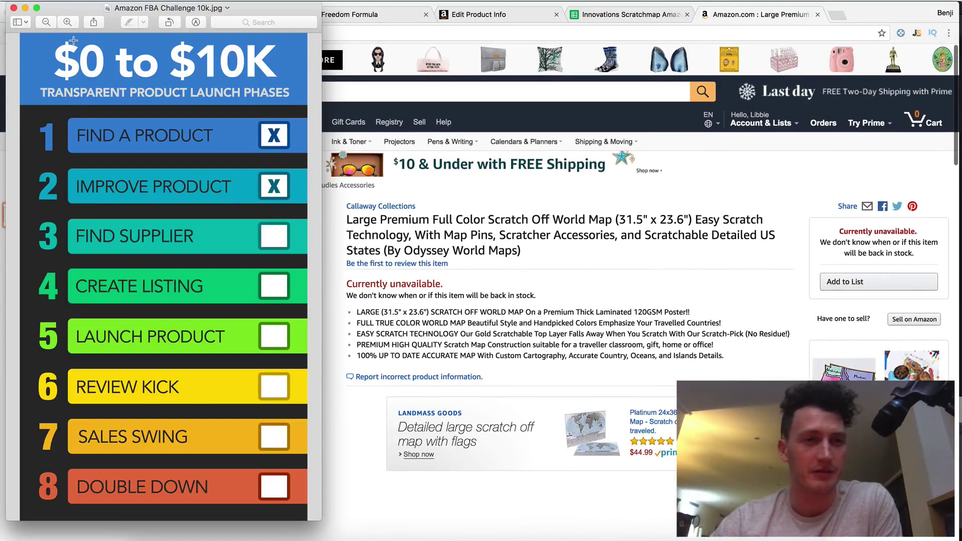
Outline the $0 to $10K launch phases through Improve Product, then return to the Innovations Scratchmap sheet.
{"action": "left_click_drag", "start_coordinate": [43, 44], "coordinate": [277, 470]}
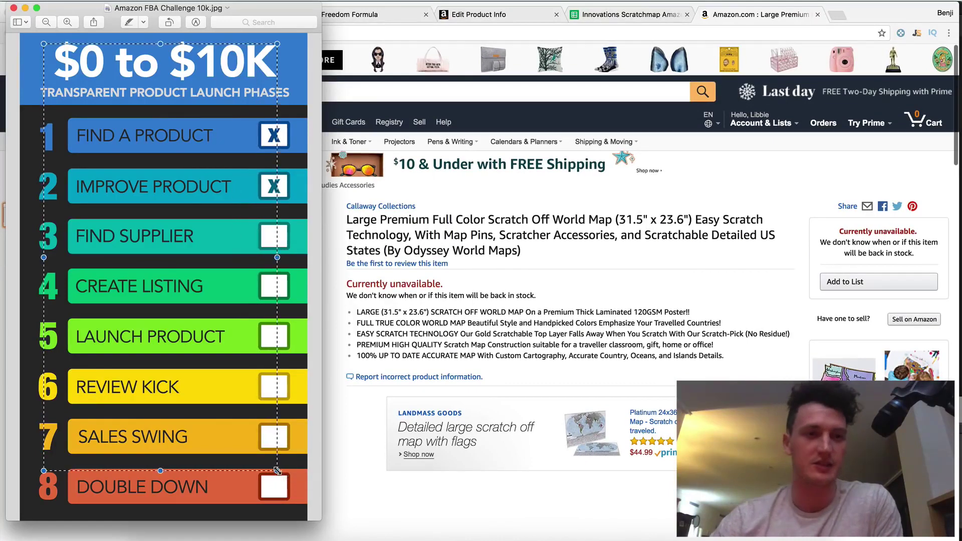
{"action": "left_click", "coordinate": [296, 136]}
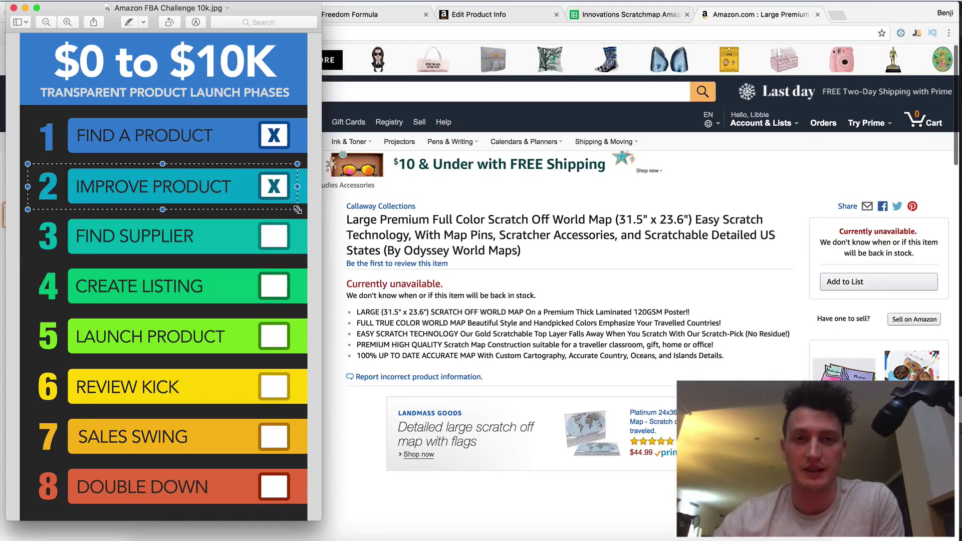
{"action": "left_click", "coordinate": [630, 15]}
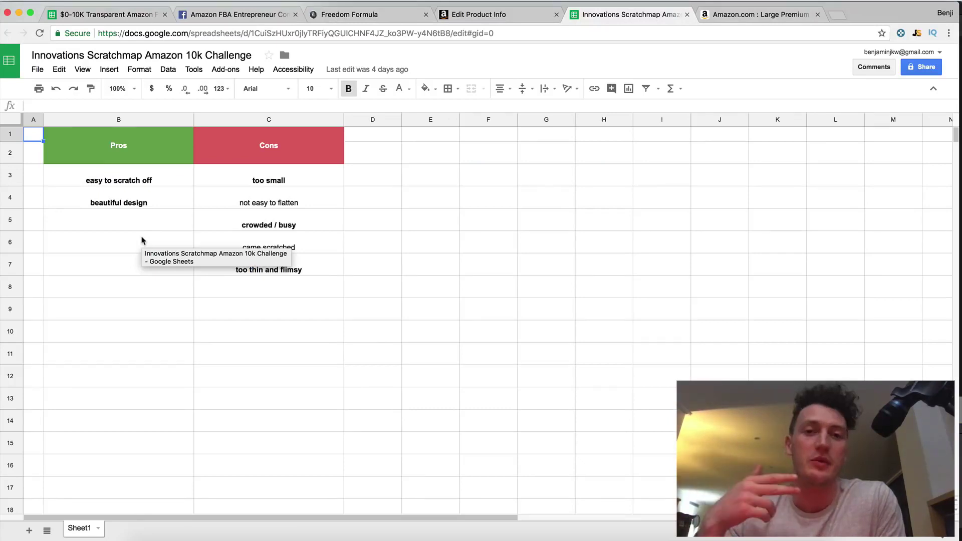
Go over the cons: too thin and flimsy, crowded / busy, and too small.
{"action": "left_click", "coordinate": [395, 228]}
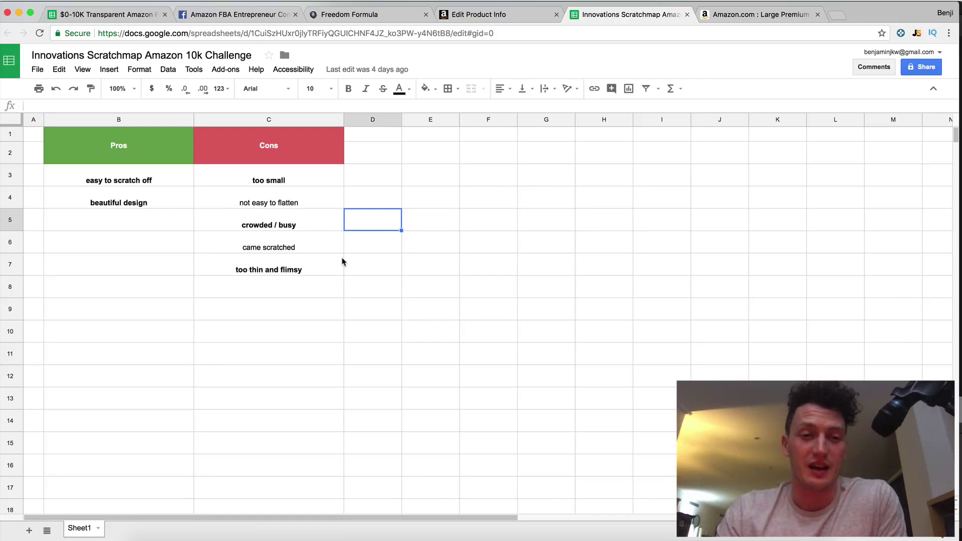
{"action": "left_click", "coordinate": [333, 272]}
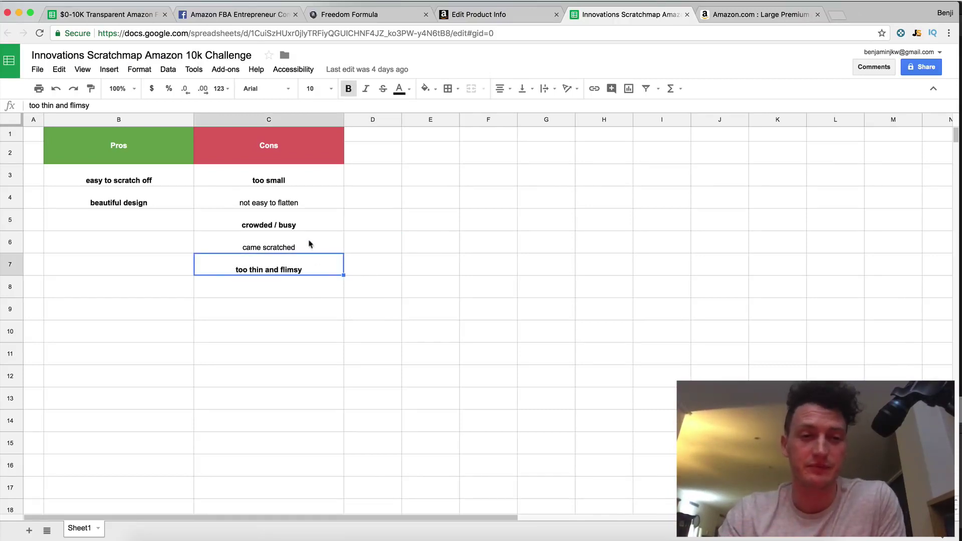
{"action": "left_click", "coordinate": [273, 227]}
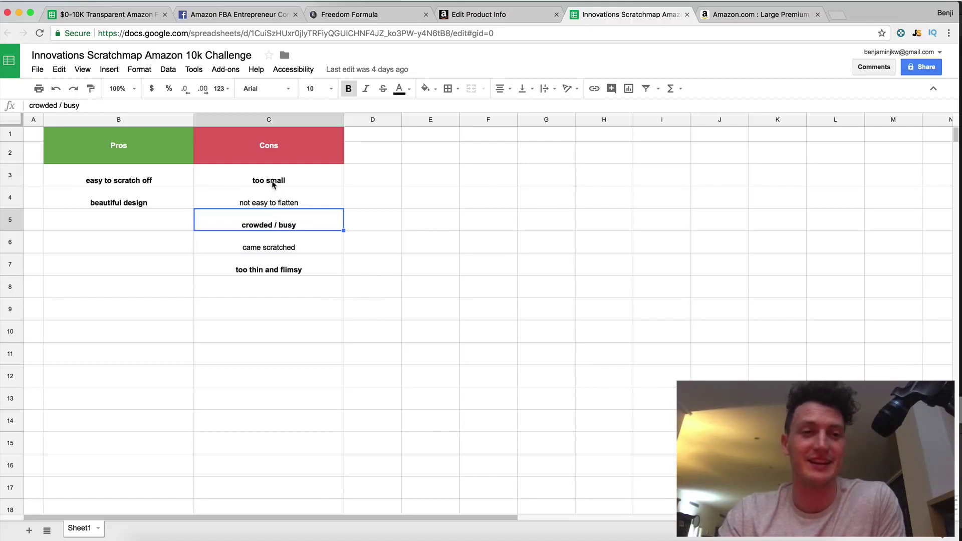
{"action": "left_click", "coordinate": [273, 184]}
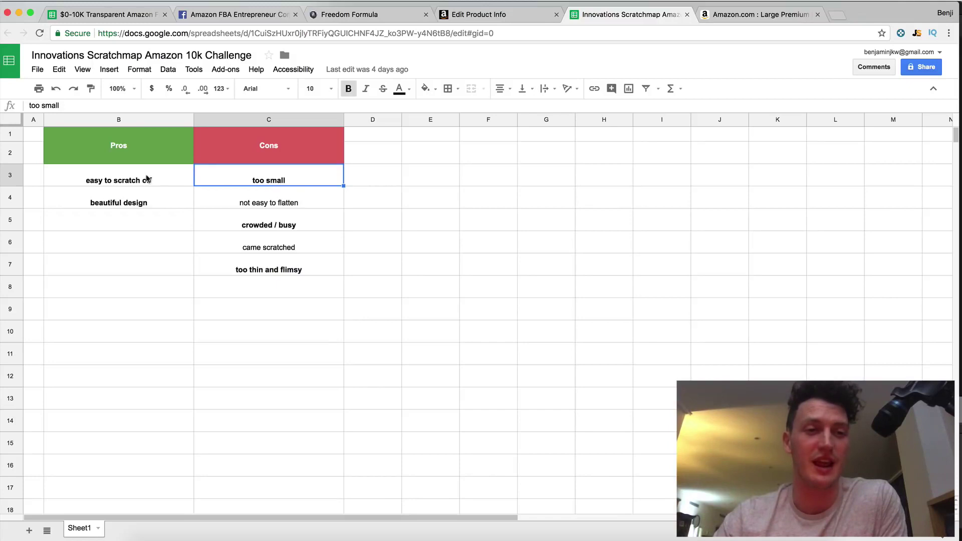
Go over the pros easy to scratch off and beautiful design, then bring the launch chart back.
{"action": "left_click", "coordinate": [121, 148]}
{"action": "left_click", "coordinate": [157, 174]}
{"action": "left_click", "coordinate": [154, 193]}
{"action": "left_click", "coordinate": [222, 183]}
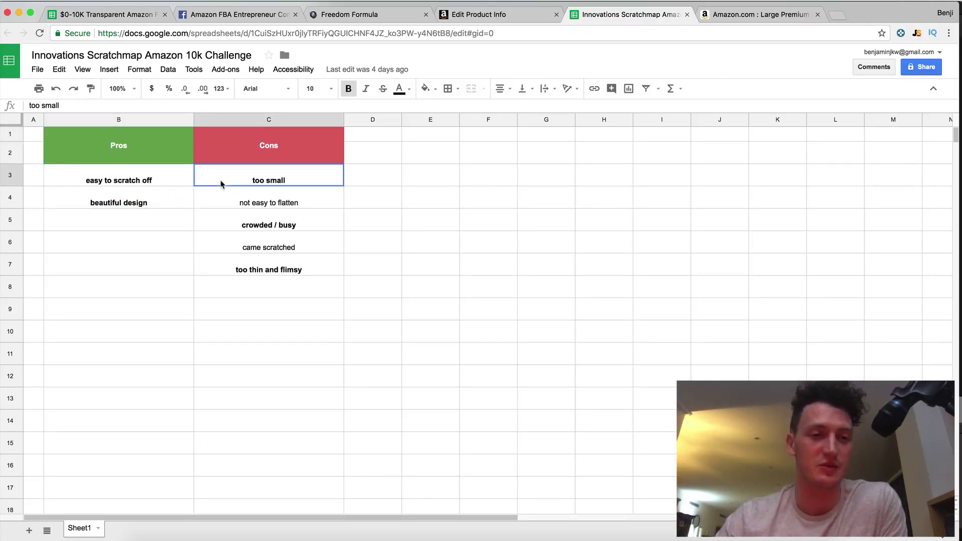
{"action": "left_click", "coordinate": [275, 228]}
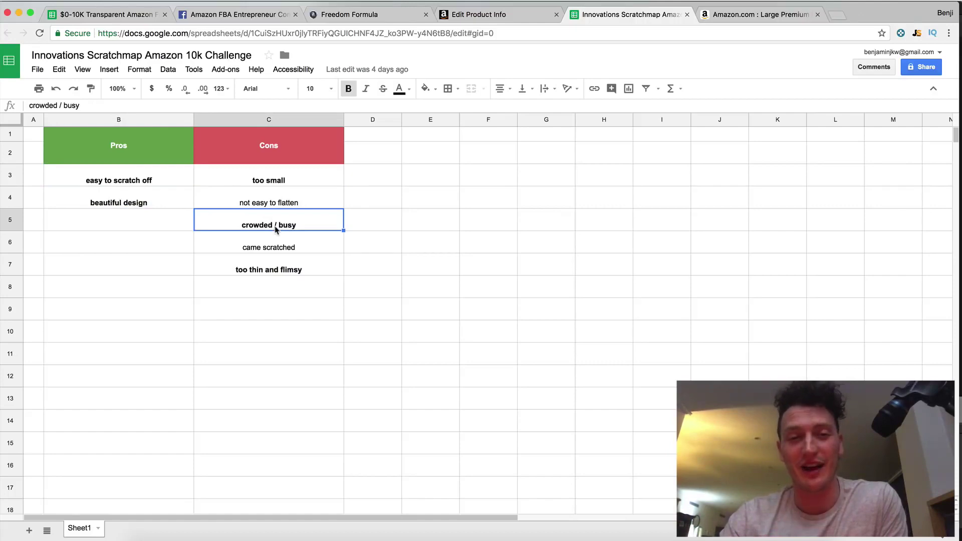
{"action": "left_click", "coordinate": [727, 15]}
{"action": "left_click", "coordinate": [660, 529]}
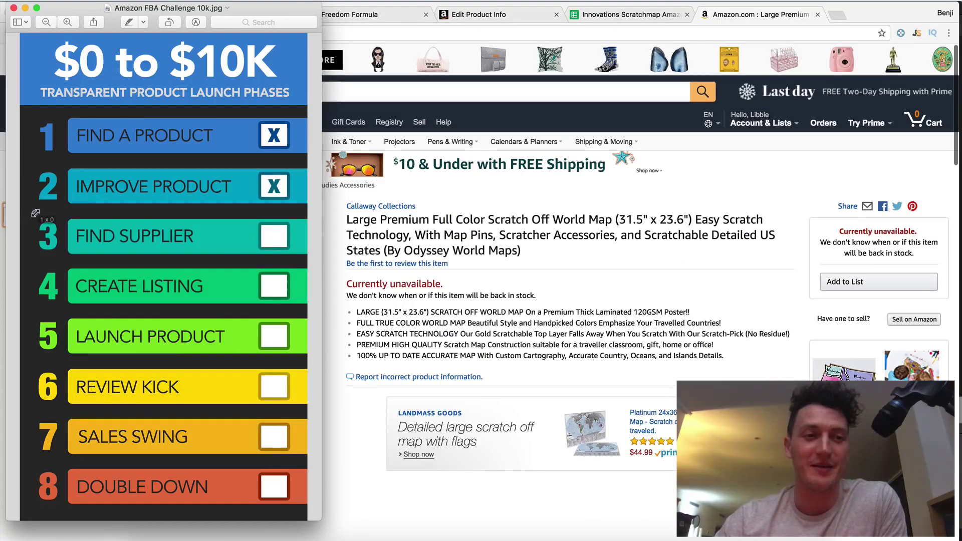
Outline the FIND SUPPLIER row, then the CREATE LISTING row on the launch chart.
{"action": "mouse_move", "coordinate": [35, 213]}
{"action": "left_mouse_down"}
{"action": "mouse_move", "coordinate": [311, 255]}
{"action": "mouse_move", "coordinate": [294, 260]}
{"action": "mouse_move", "coordinate": [300, 265]}
{"action": "mouse_move", "coordinate": [303, 257]}
{"action": "mouse_move", "coordinate": [115, 215]}
{"action": "mouse_move", "coordinate": [31, 208]}
{"action": "left_mouse_up"}
{"action": "left_click", "coordinate": [303, 256]}
{"action": "left_click", "coordinate": [36, 199]}
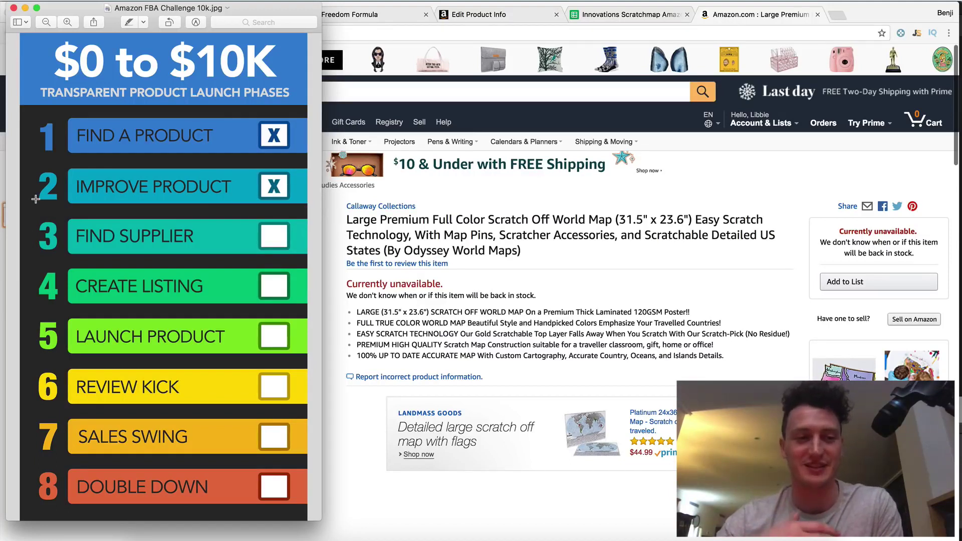
{"action": "left_click_drag", "start_coordinate": [33, 265], "coordinate": [298, 309]}
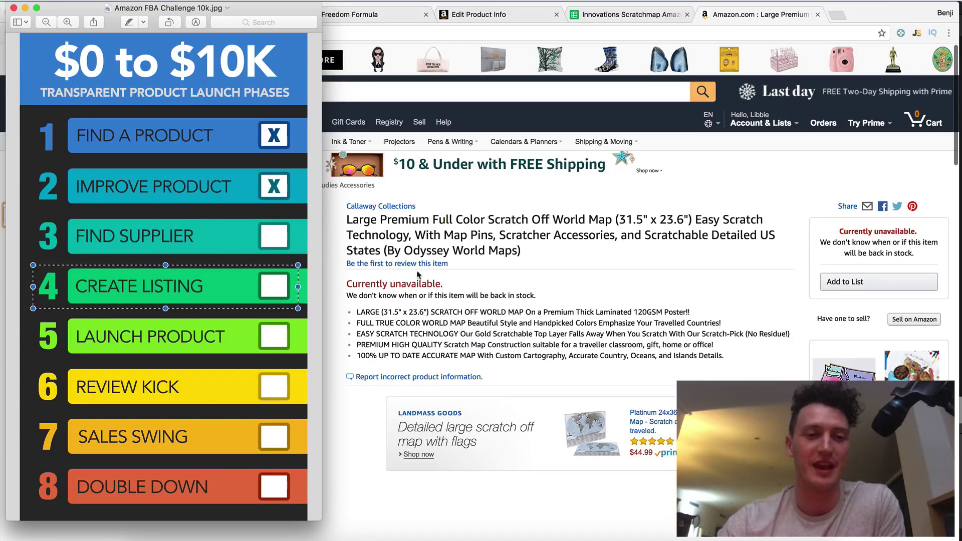
Compare the live Amazon product title with the Product Name field in Edit Product Info.
{"action": "left_click", "coordinate": [411, 315]}
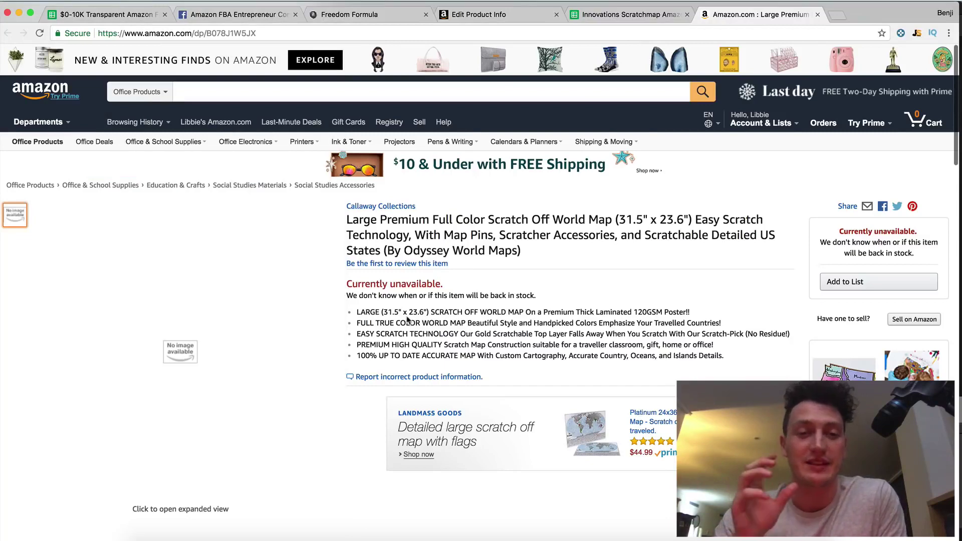
{"action": "left_click_drag", "start_coordinate": [348, 221], "coordinate": [545, 250]}
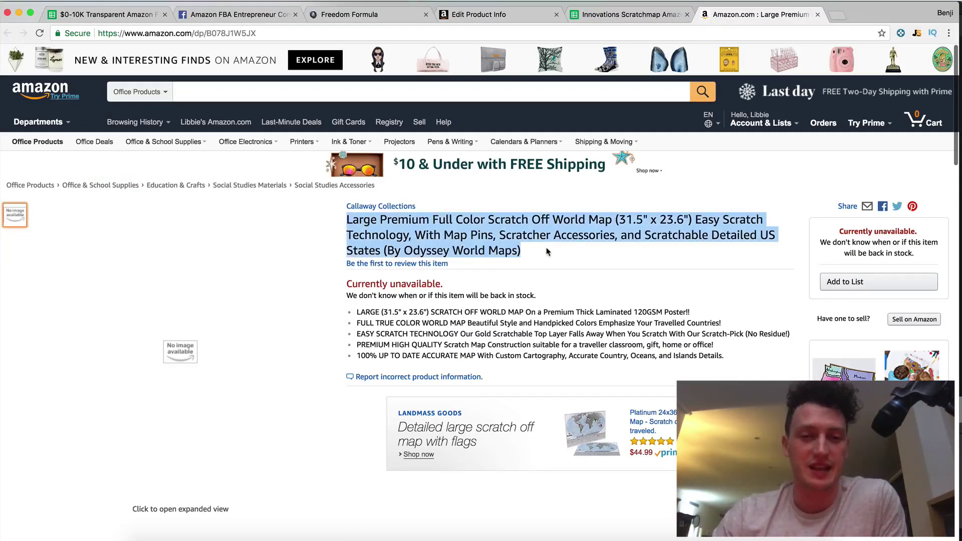
{"action": "left_click", "coordinate": [484, 19]}
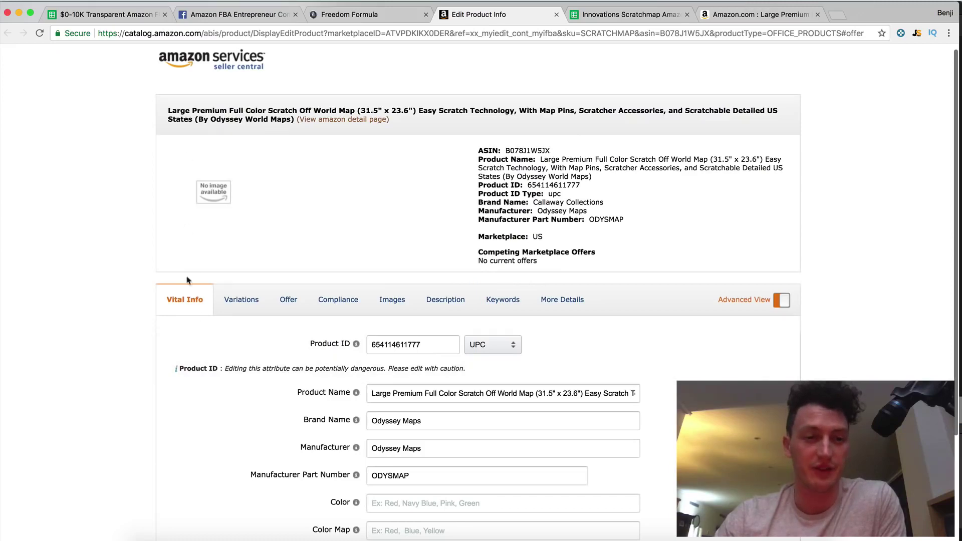
{"action": "scroll", "coordinate": [200, 303], "scroll_direction": "down", "scroll_amount": 3}
{"action": "scroll", "coordinate": [202, 302], "scroll_direction": "up", "scroll_amount": 2}
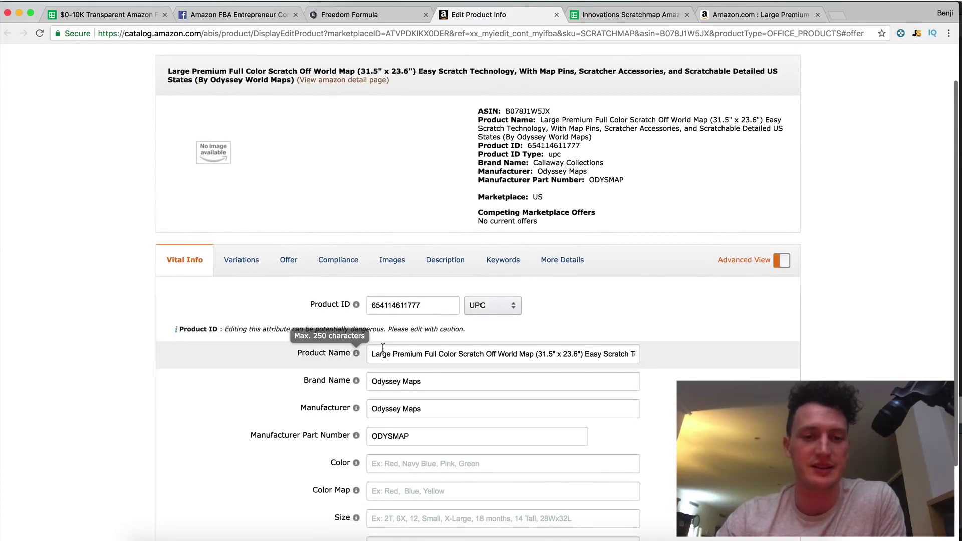
{"action": "left_click_drag", "start_coordinate": [380, 351], "coordinate": [738, 372]}
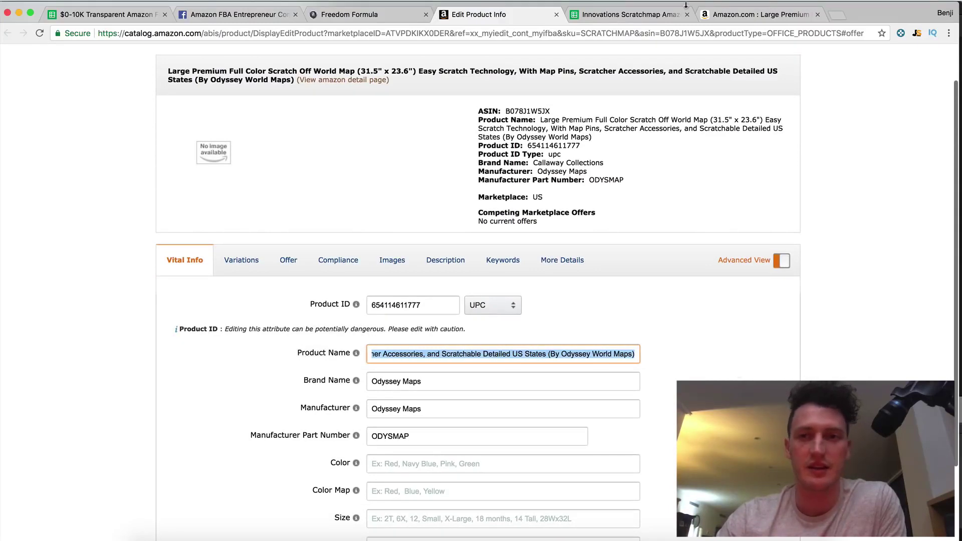
{"action": "left_click", "coordinate": [743, 15]}
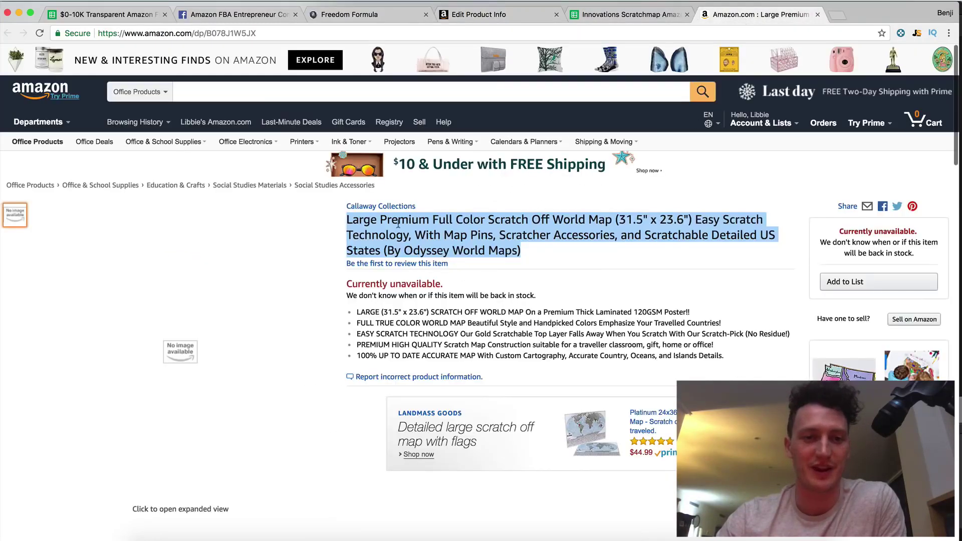
{"action": "left_click", "coordinate": [540, 259]}
Check the end of the full Product Name against the live page, then open the Keywords section.
{"action": "left_click", "coordinate": [623, 15]}
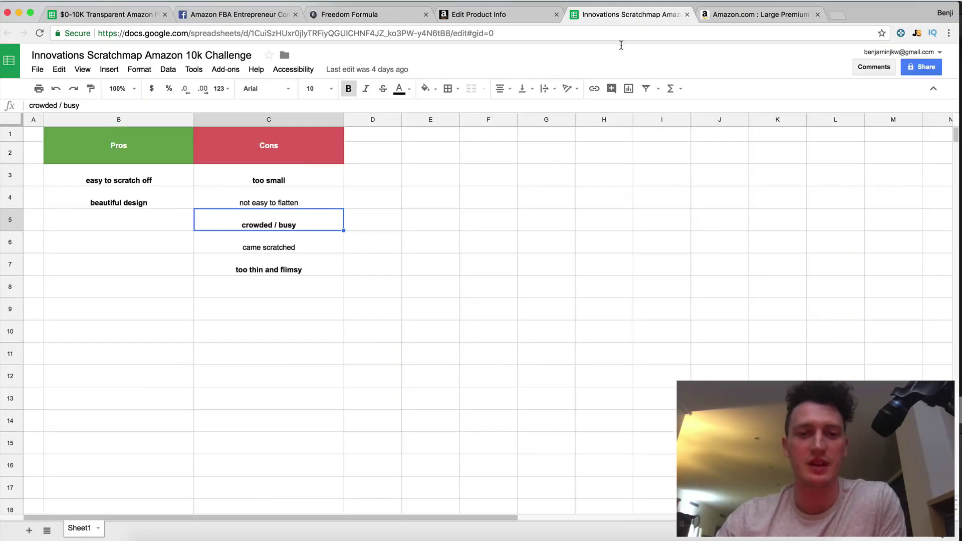
{"action": "left_click", "coordinate": [490, 15]}
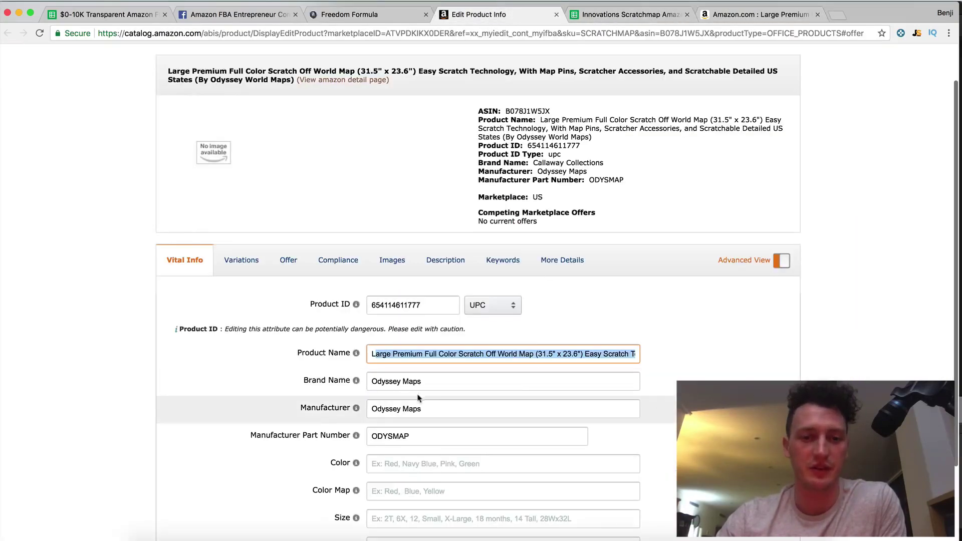
{"action": "left_click", "coordinate": [585, 350]}
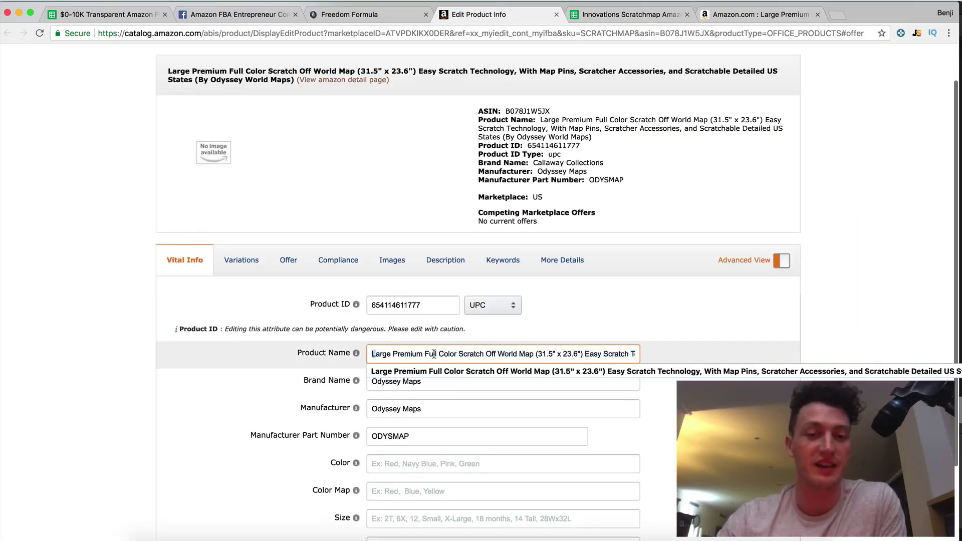
{"action": "key", "text": "End"}
{"action": "left_click", "coordinate": [749, 16]}
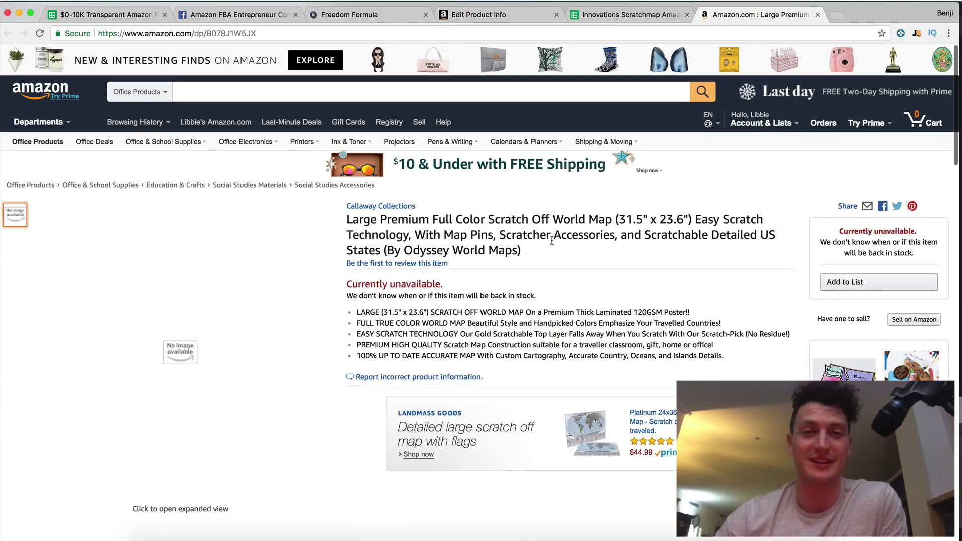
{"action": "left_click", "coordinate": [493, 14]}
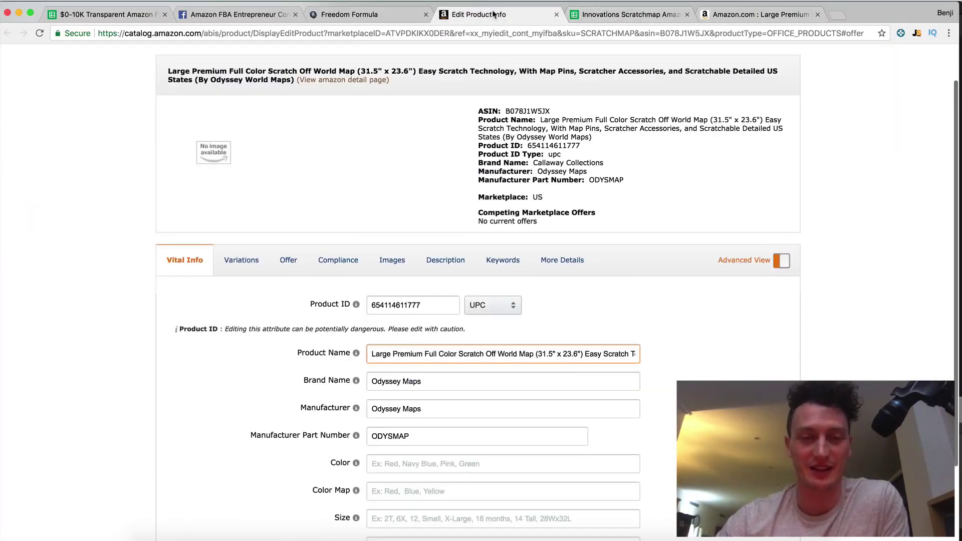
{"action": "left_click", "coordinate": [502, 260]}
Inspect the first Search Terms entry and refill it from the saved suggestion.
{"action": "scroll", "coordinate": [664, 288], "scroll_direction": "down", "scroll_amount": 3}
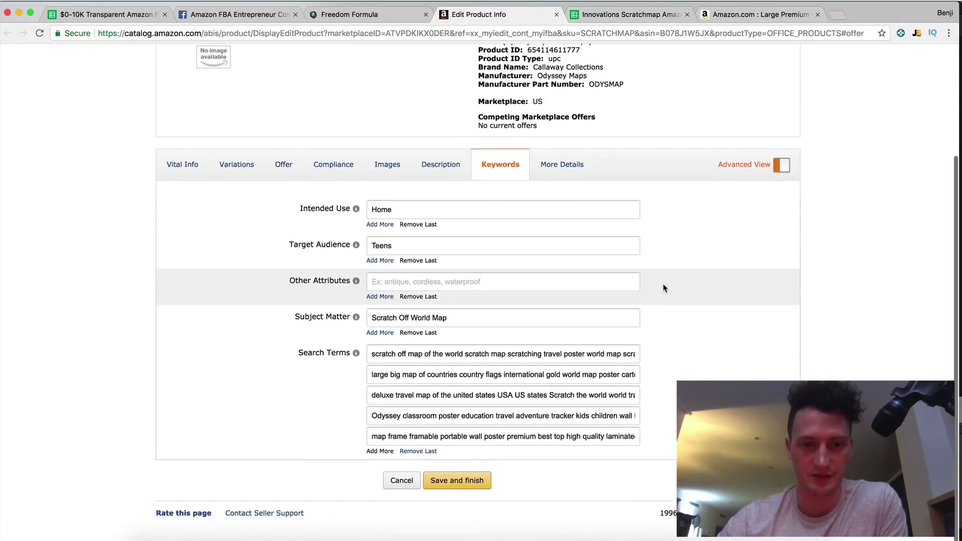
{"action": "scroll", "coordinate": [664, 288], "scroll_direction": "up", "scroll_amount": 1}
{"action": "left_click_drag", "start_coordinate": [375, 356], "coordinate": [689, 376]}
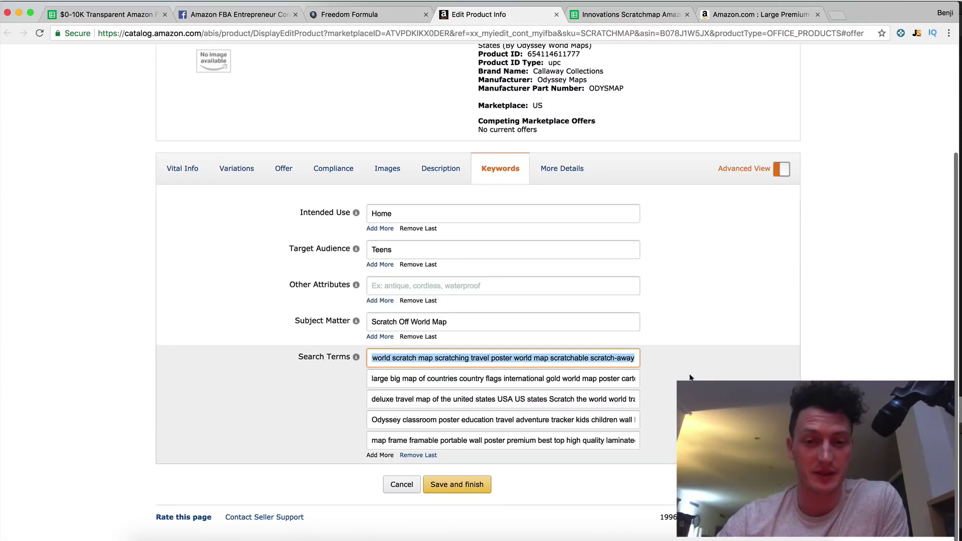
{"action": "left_click", "coordinate": [620, 361]}
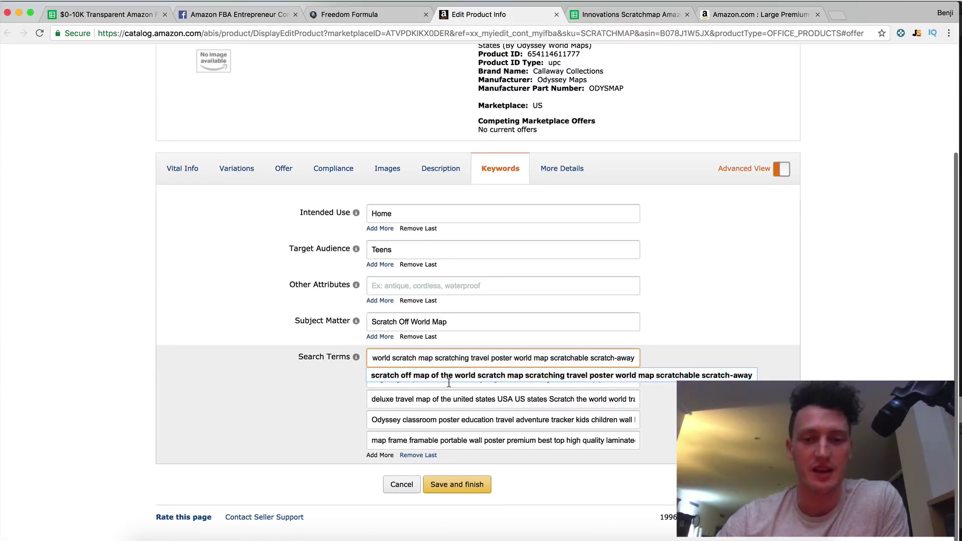
{"action": "left_click", "coordinate": [736, 375]}
Read the second Search Terms entry, then bring up the Vital Info fields.
{"action": "left_click", "coordinate": [489, 378]}
{"action": "left_click_drag", "start_coordinate": [490, 378], "coordinate": [701, 380]}
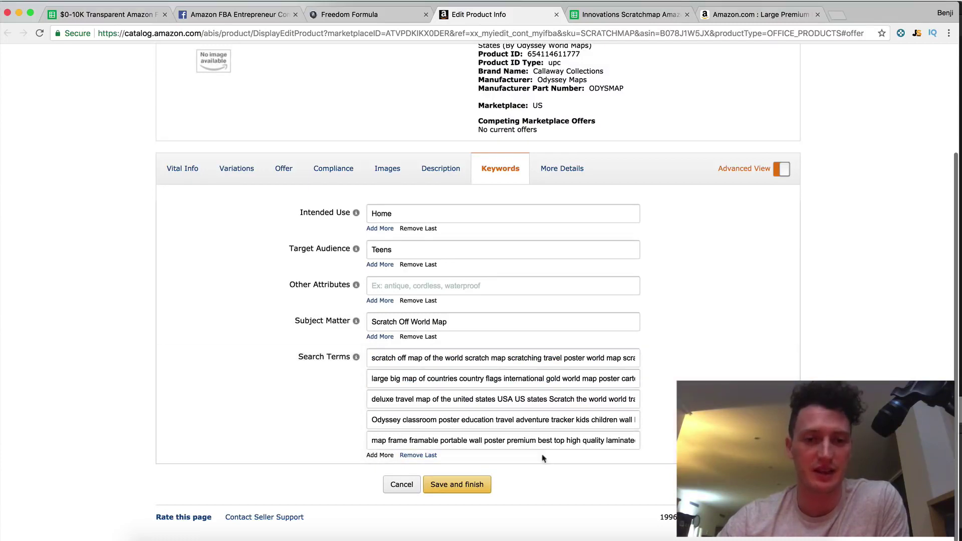
{"action": "left_click", "coordinate": [434, 170]}
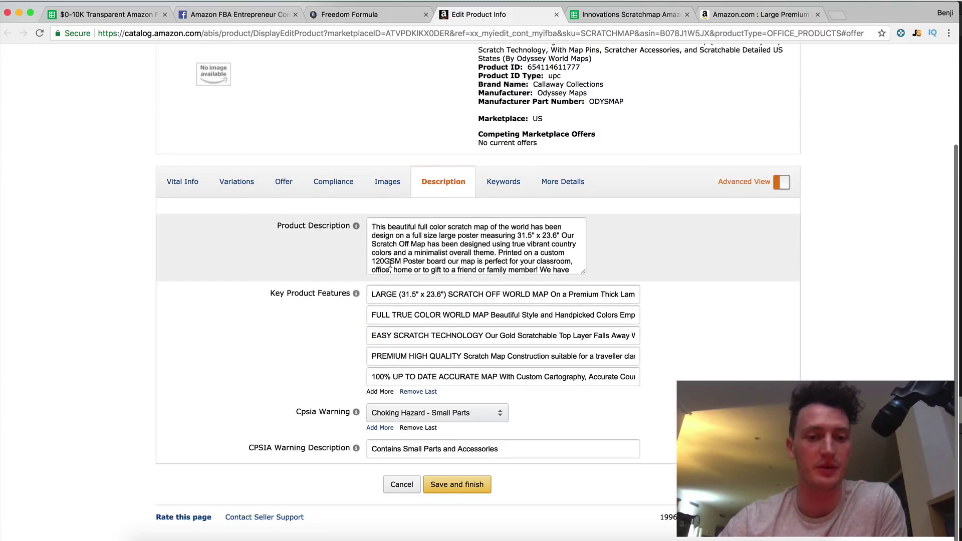
{"action": "left_click", "coordinate": [181, 182]}
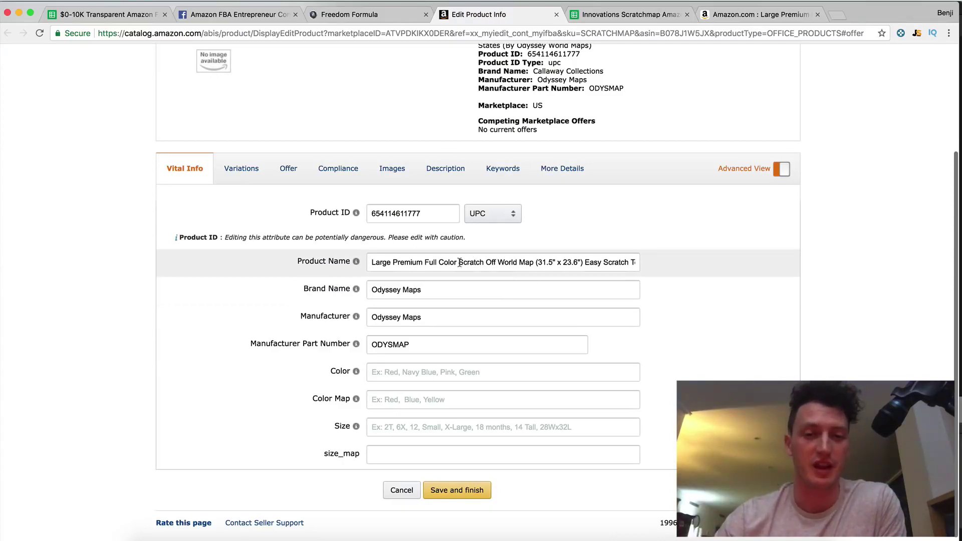
Highlight and read the whole 'Large Premium Full Color Scratch Off World Map…' Product Name, then switch to Amazon.com.
{"action": "left_click_drag", "start_coordinate": [459, 263], "coordinate": [528, 264]}
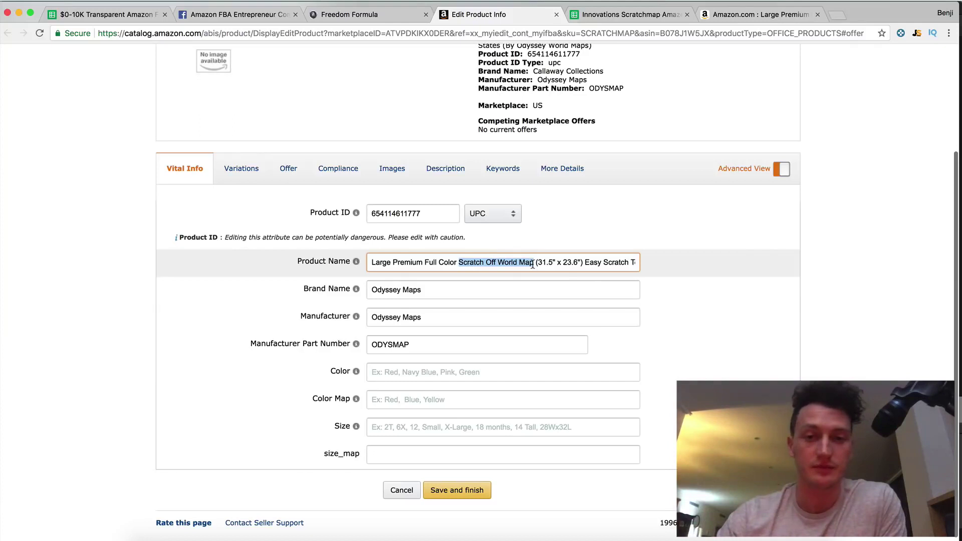
{"action": "left_click", "coordinate": [532, 264]}
{"action": "left_click", "coordinate": [538, 237]}
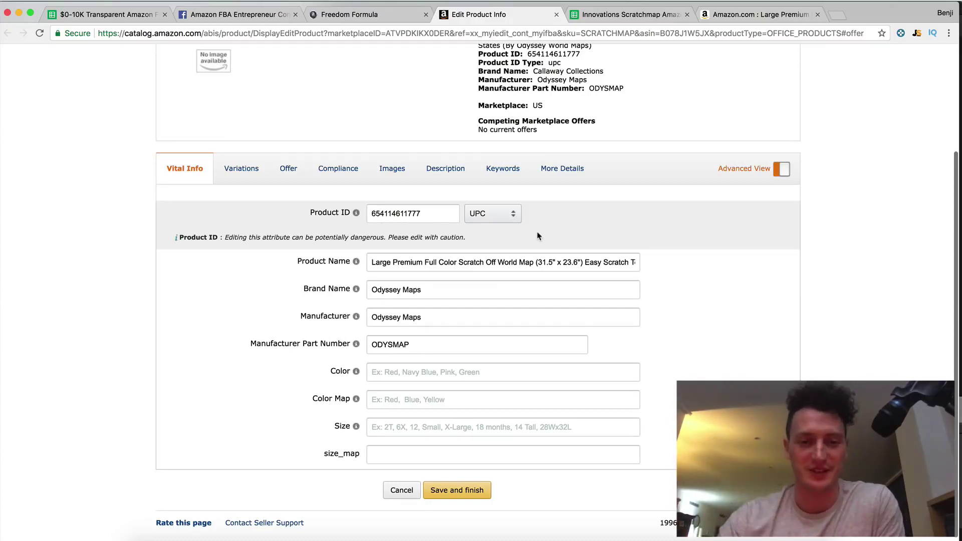
{"action": "left_click", "coordinate": [371, 261]}
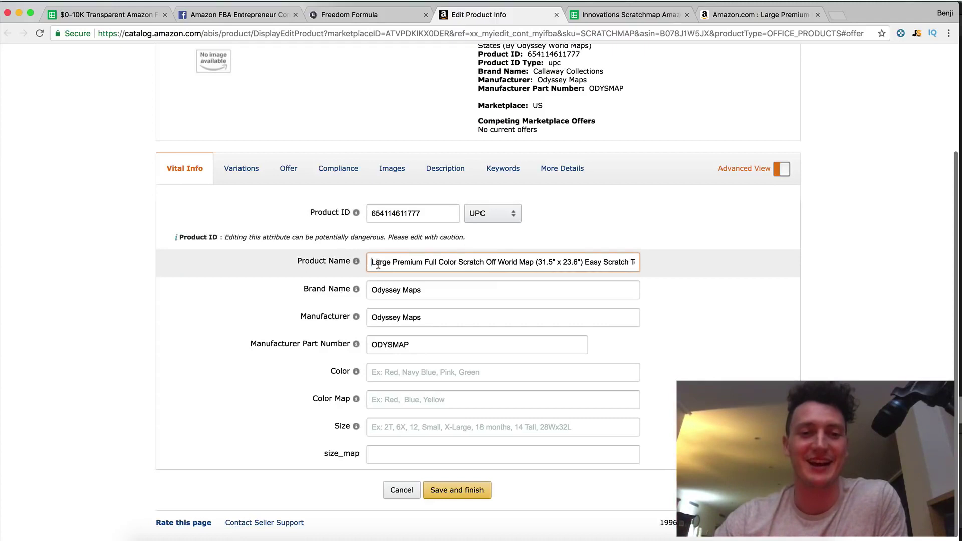
{"action": "left_click_drag", "start_coordinate": [371, 262], "coordinate": [525, 258]}
{"action": "key", "text": "super+a"}
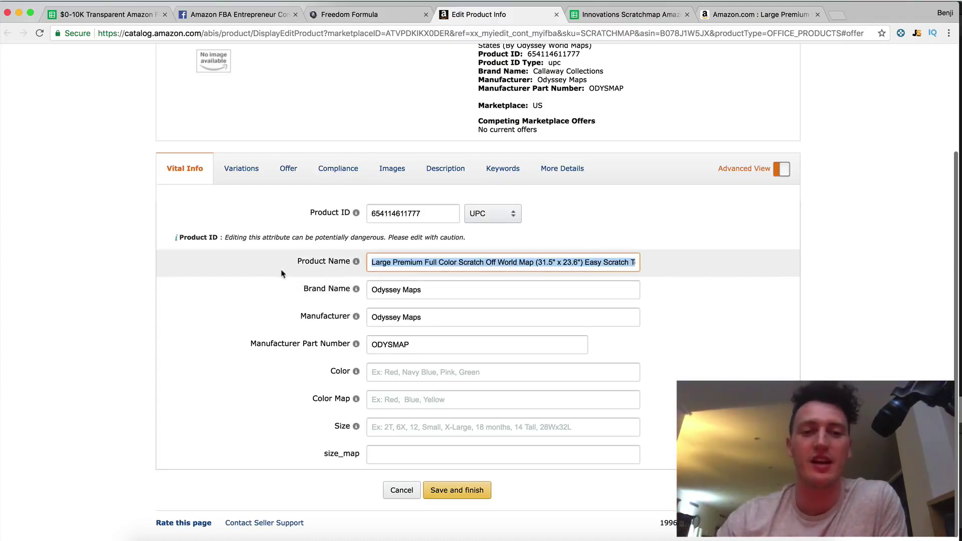
{"action": "left_click", "coordinate": [426, 263]}
{"action": "key", "text": "ctrl+Tab"}
{"action": "key", "text": "ctrl+Tab"}
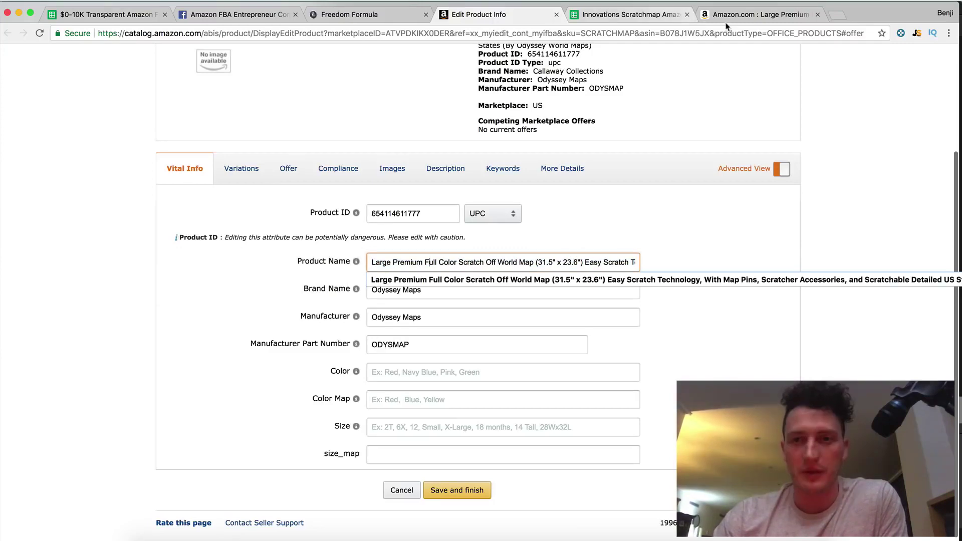
Highlight 'Large' and 'Premium' in the Amazon title, cross-checking the 'too small' con in the sheet.
{"action": "left_click_drag", "start_coordinate": [345, 224], "coordinate": [377, 222]}
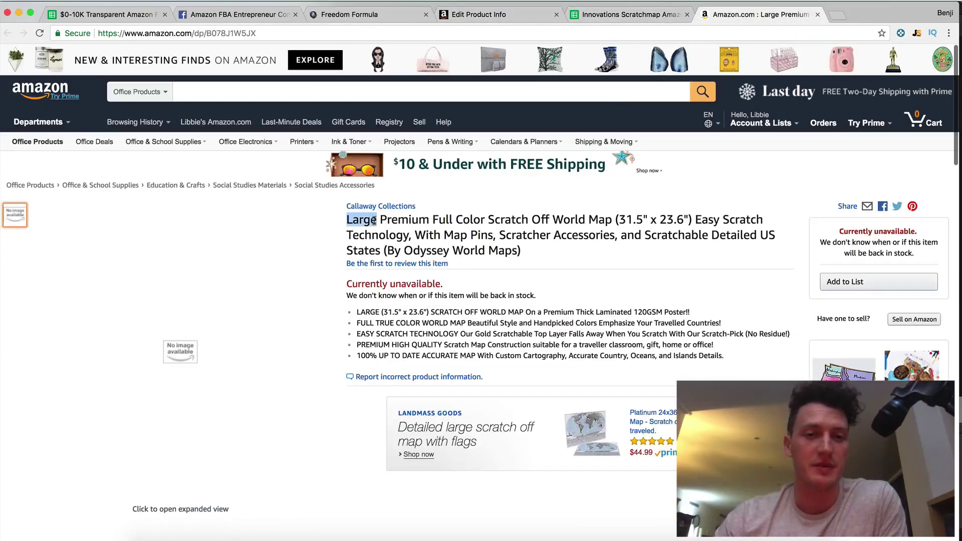
{"action": "left_click", "coordinate": [606, 14]}
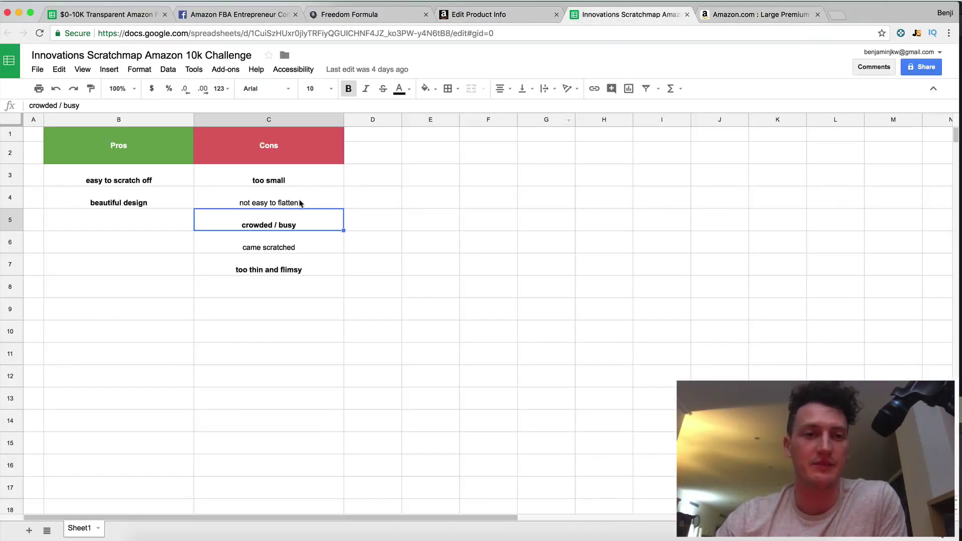
{"action": "left_click", "coordinate": [296, 183]}
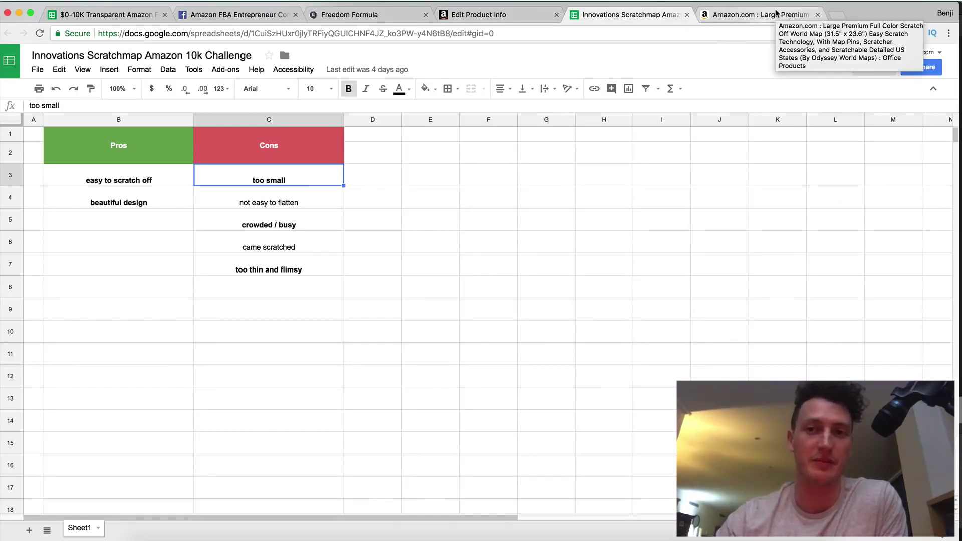
{"action": "left_click", "coordinate": [776, 12]}
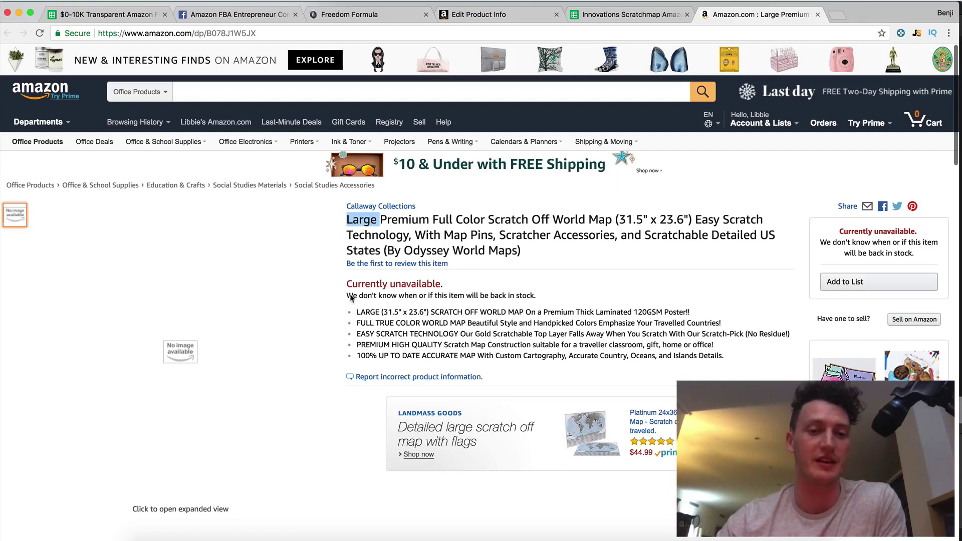
{"action": "left_click_drag", "start_coordinate": [346, 219], "coordinate": [375, 214]}
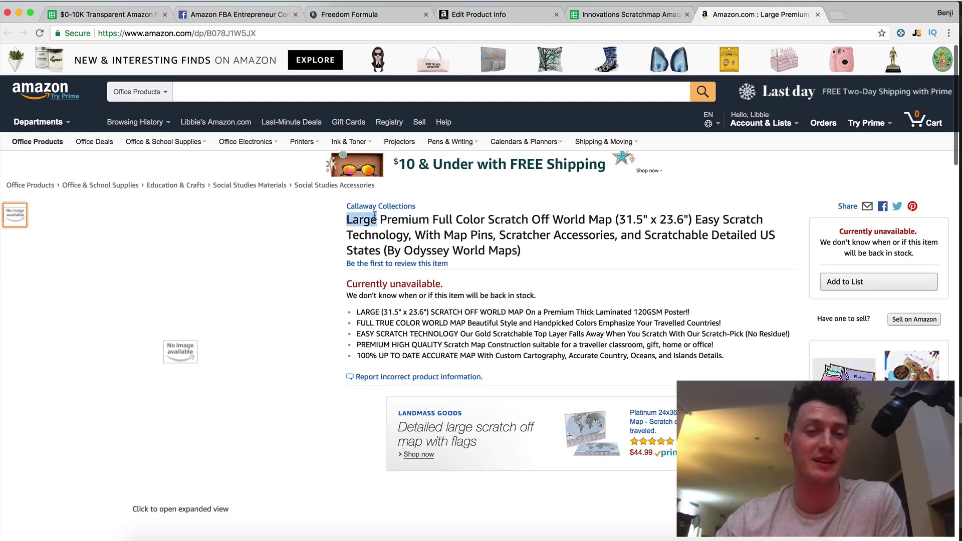
{"action": "left_click", "coordinate": [443, 248]}
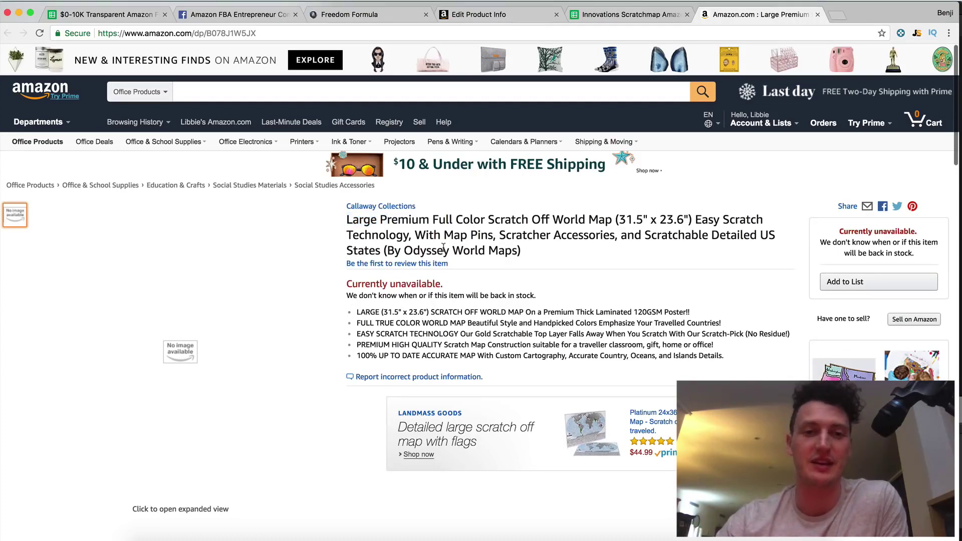
{"action": "double_click", "coordinate": [400, 220]}
{"action": "left_click", "coordinate": [409, 221]}
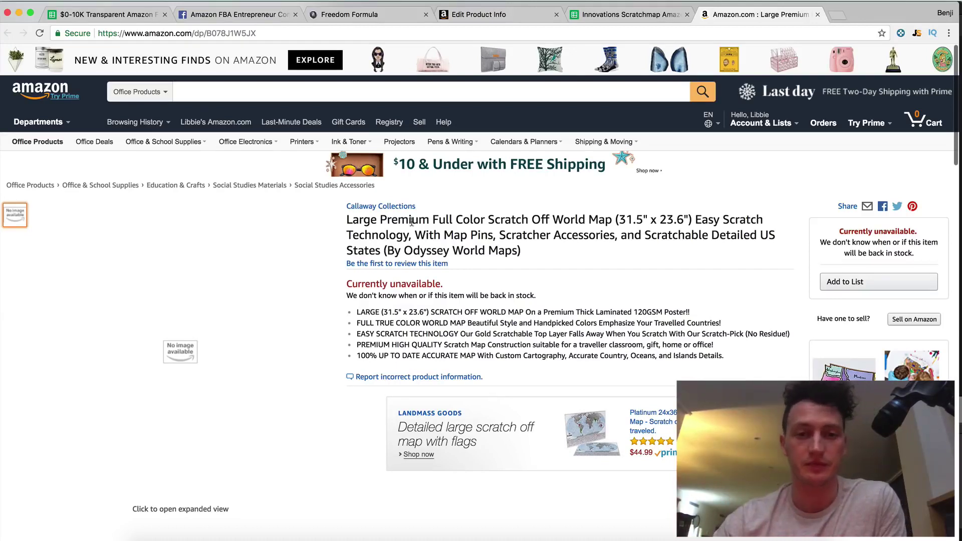
Highlight 'Full Color Scratch Off World Map' and the map's dimensions in the title.
{"action": "left_click_drag", "start_coordinate": [437, 219], "coordinate": [490, 221]}
{"action": "left_click", "coordinate": [610, 223]}
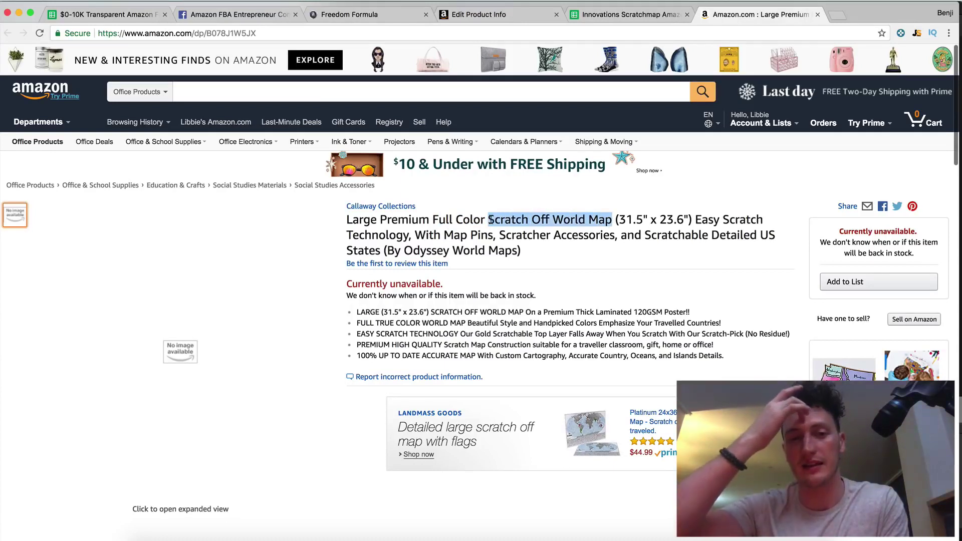
{"action": "left_click", "coordinate": [489, 220]}
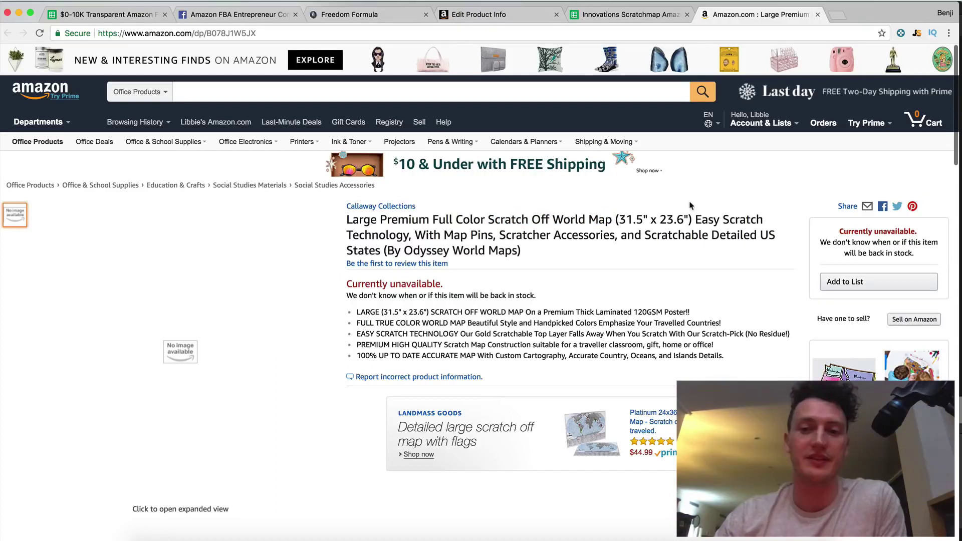
{"action": "left_click_drag", "start_coordinate": [691, 215], "coordinate": [616, 219]}
{"action": "left_click", "coordinate": [616, 219]}
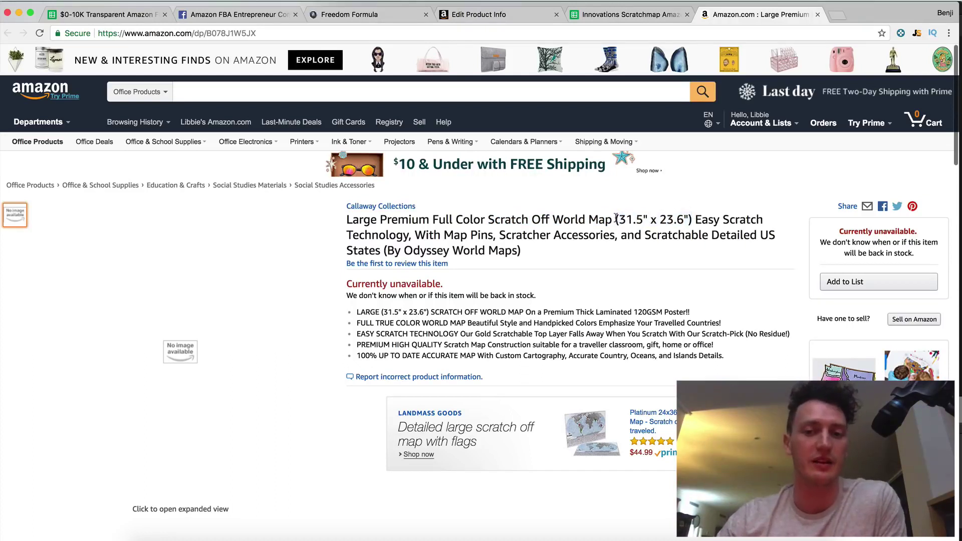
Re-highlight 'Large', the (31.5" x 23.6") size, 'Full Color' and 'Easy Scratch Technology' before returning to the sheet.
{"action": "double_click", "coordinate": [366, 224]}
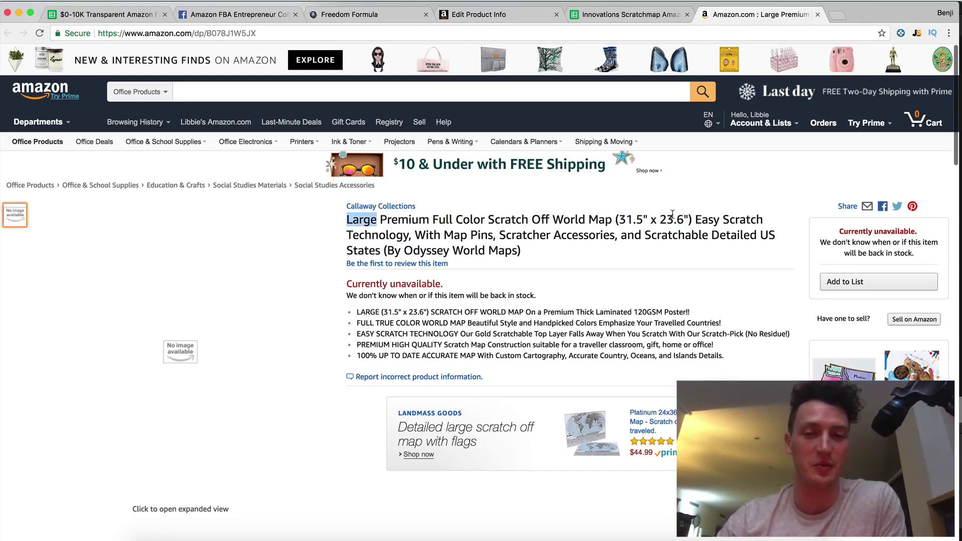
{"action": "left_click_drag", "start_coordinate": [692, 215], "coordinate": [615, 213]}
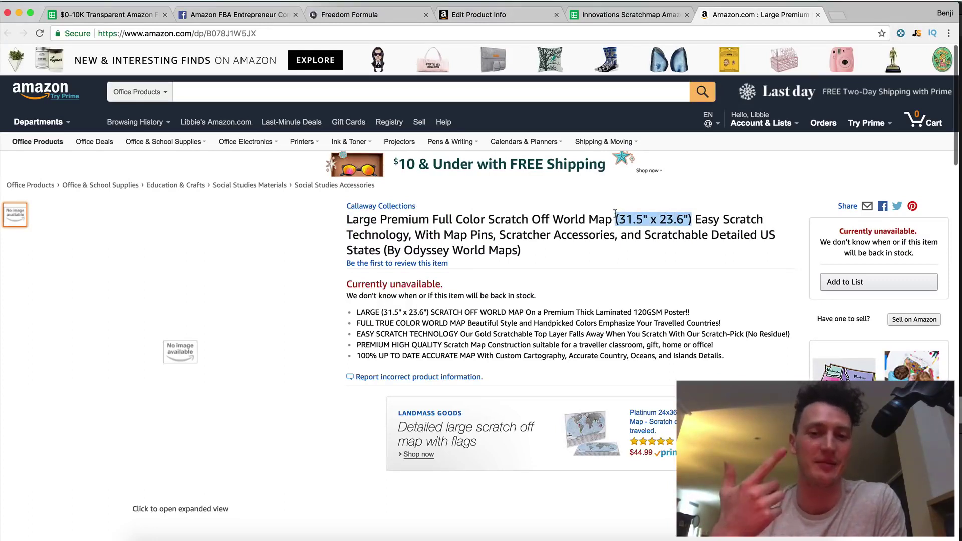
{"action": "mouse_move", "coordinate": [433, 220]}
{"action": "left_mouse_down"}
{"action": "mouse_move", "coordinate": [486, 220]}
{"action": "mouse_move", "coordinate": [434, 216]}
{"action": "left_mouse_up"}
{"action": "left_click", "coordinate": [432, 216]}
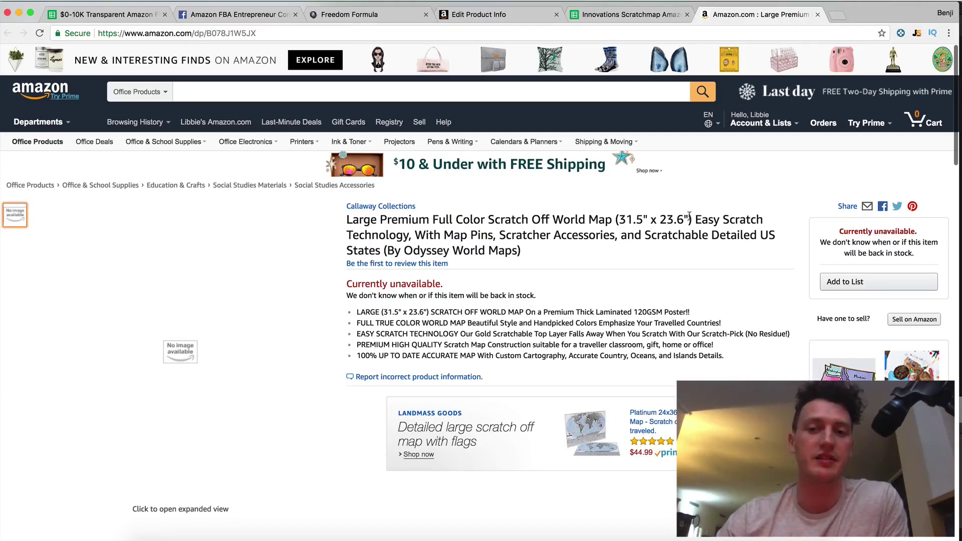
{"action": "left_click_drag", "start_coordinate": [701, 220], "coordinate": [411, 235]}
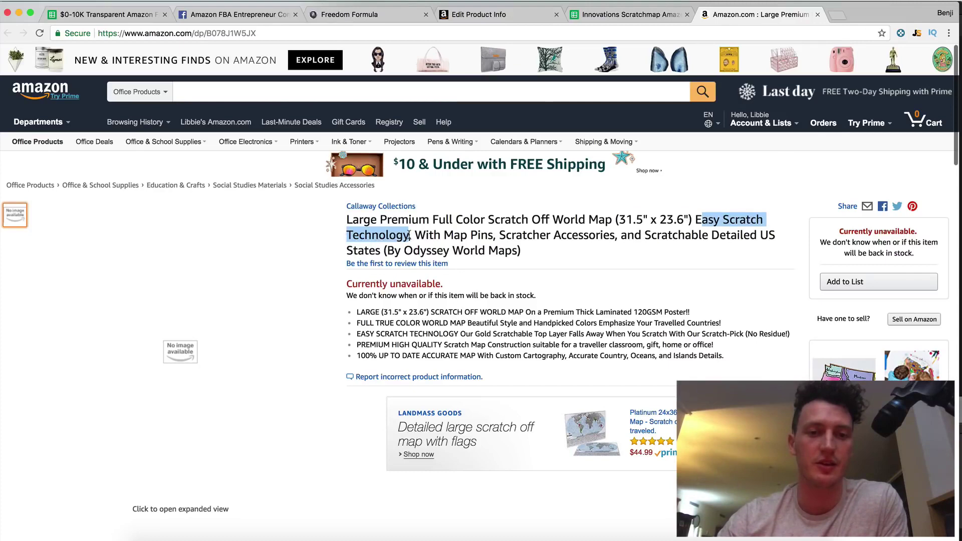
{"action": "left_click", "coordinate": [624, 15]}
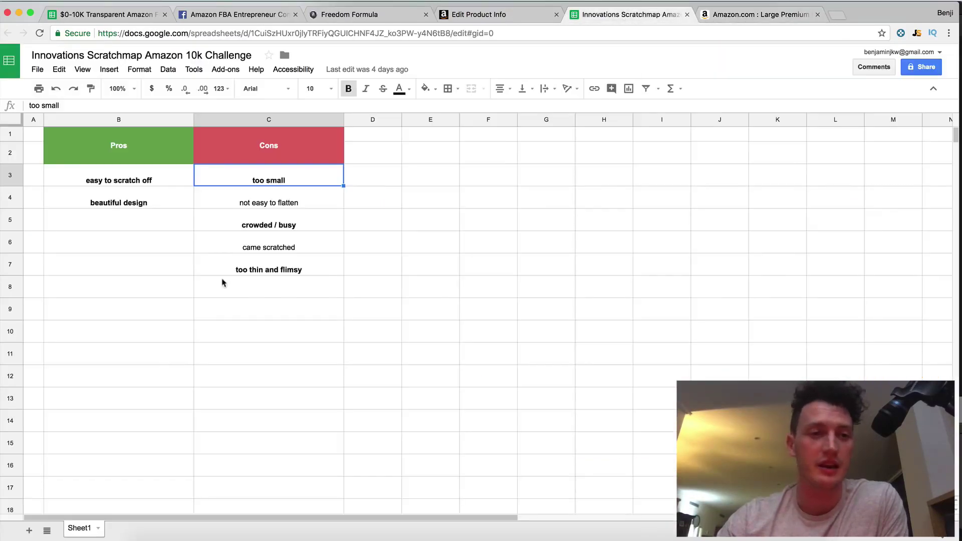
Select the 'easy to scratch off' pro in cell B3, then open a new empty browser tab.
{"action": "left_click", "coordinate": [149, 182]}
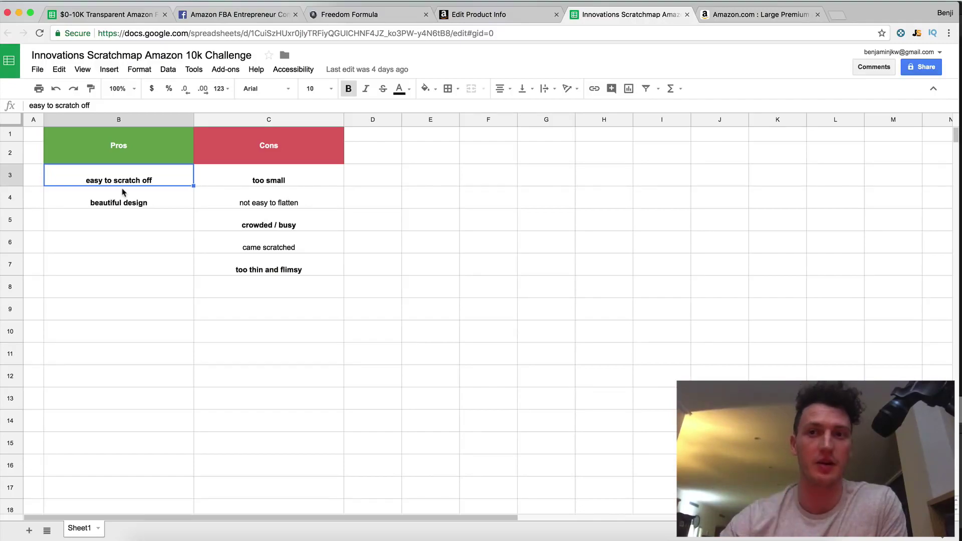
{"action": "key", "text": "super+t"}
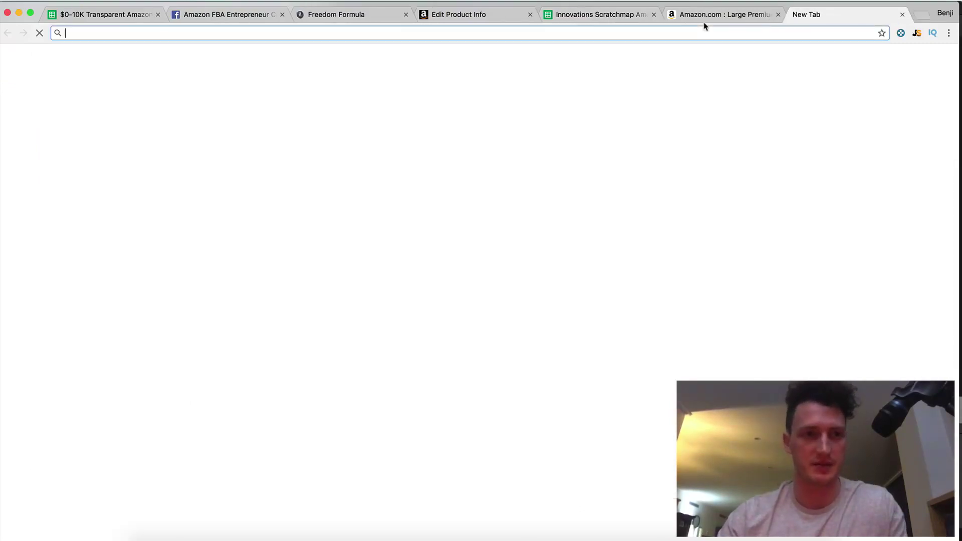
Search Amazon for 'scratch map' using the address bar suggestion.
{"action": "type", "text": "scra"}
{"action": "key", "text": "Down"}
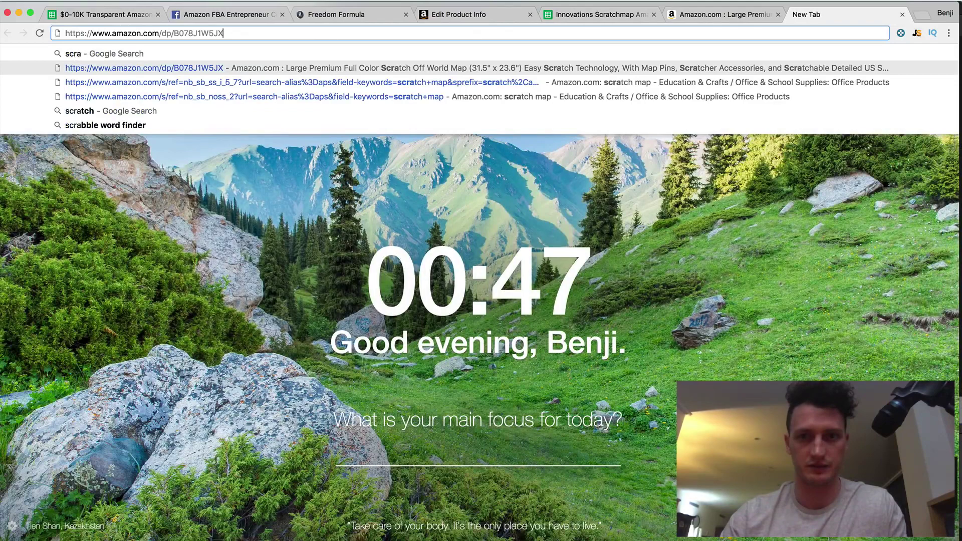
{"action": "key", "text": "Down"}
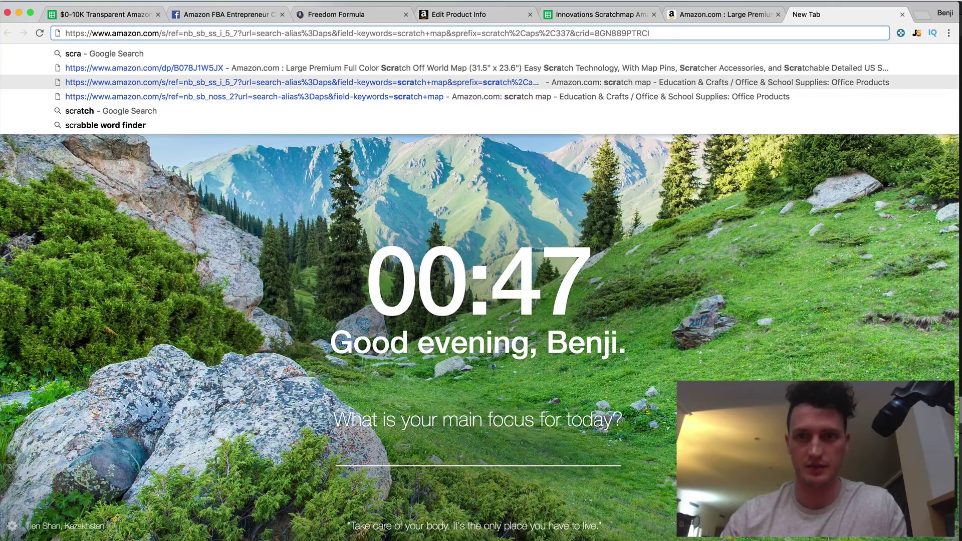
{"action": "key", "text": "Return"}
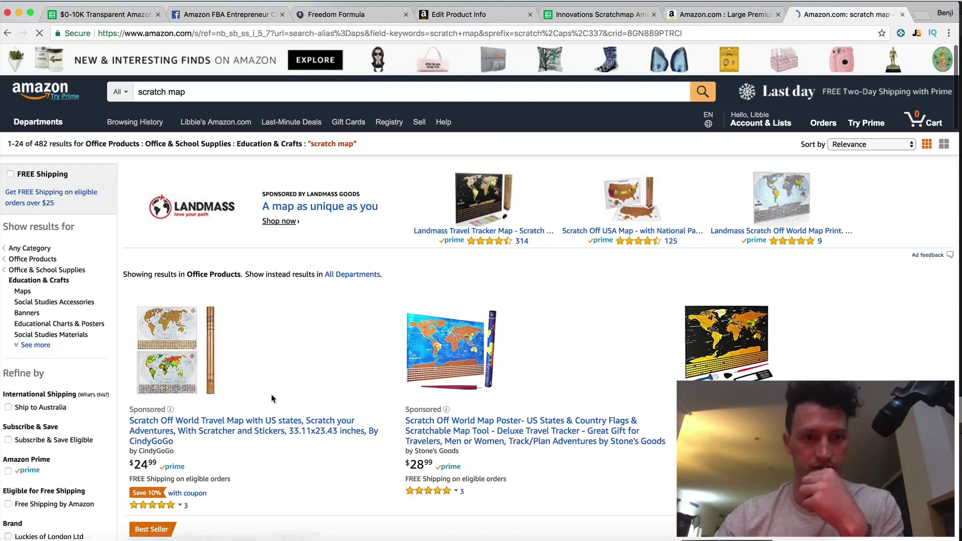
Open the Landmass Scratch Off World Map listing ($37.86), then return to the Innovations Scratchmap sheet.
{"action": "scroll", "coordinate": [272, 398], "scroll_direction": "down", "scroll_amount": 10}
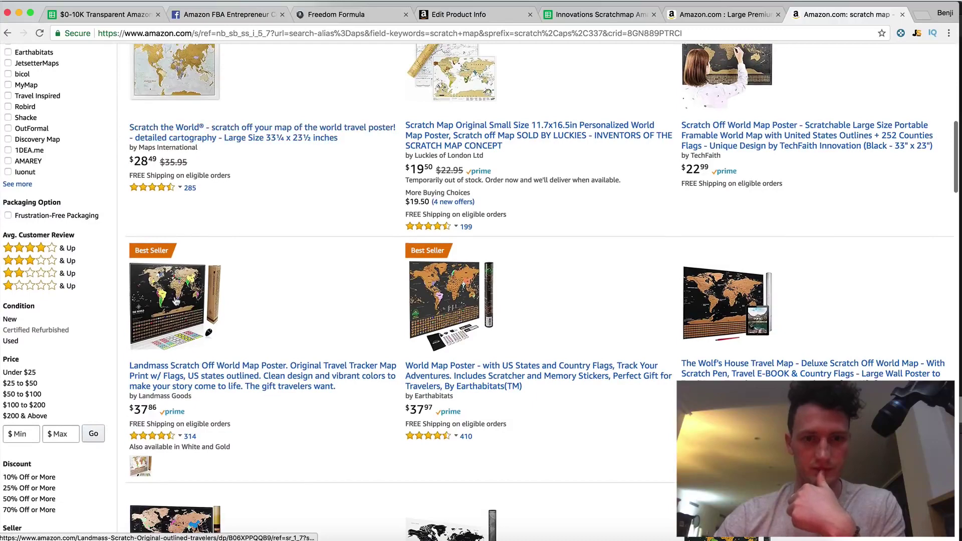
{"action": "left_click", "coordinate": [175, 301]}
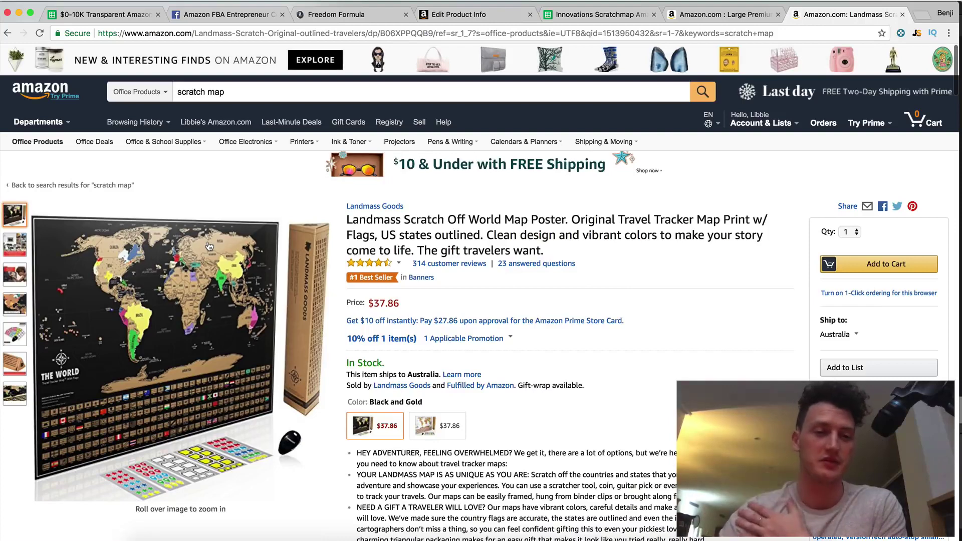
{"action": "mouse_move", "coordinate": [147, 320]}
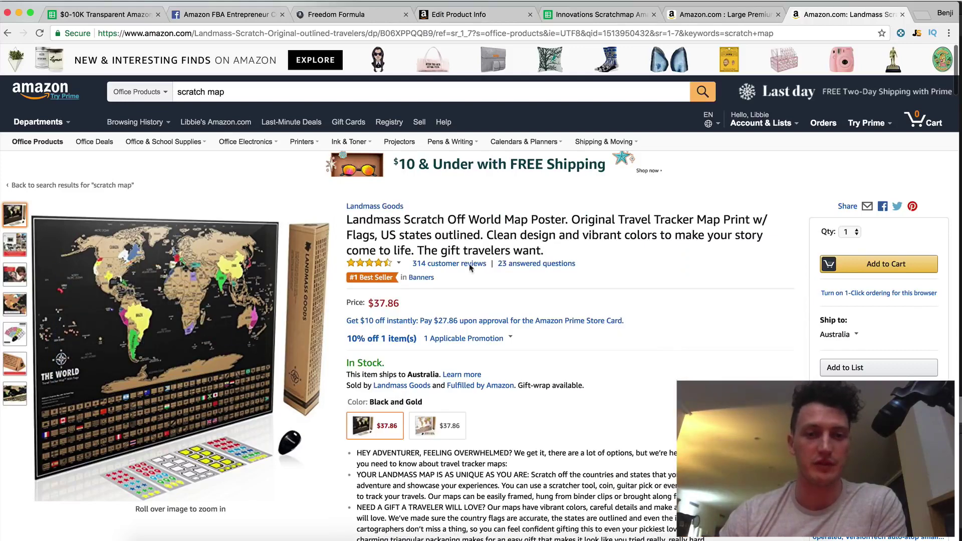
{"action": "mouse_move", "coordinate": [171, 284]}
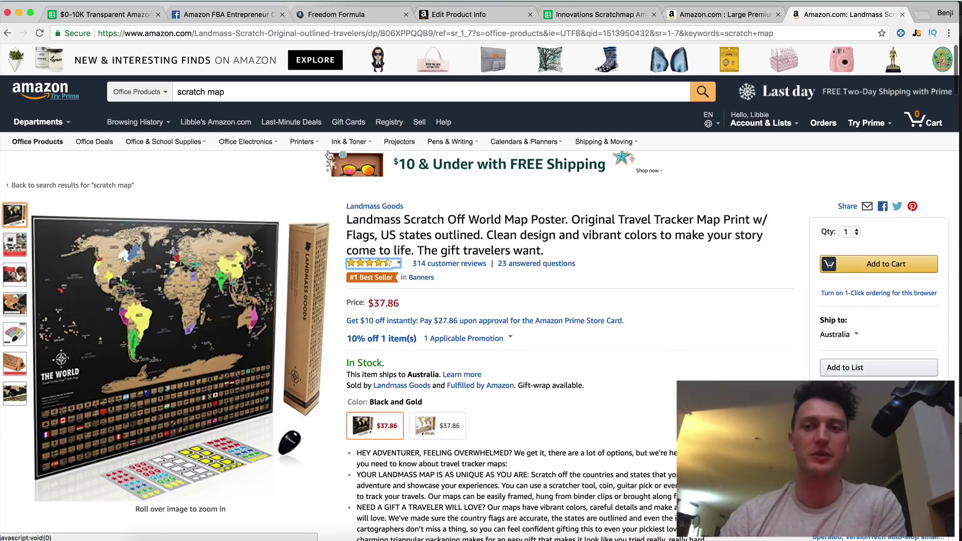
{"action": "left_click", "coordinate": [585, 13]}
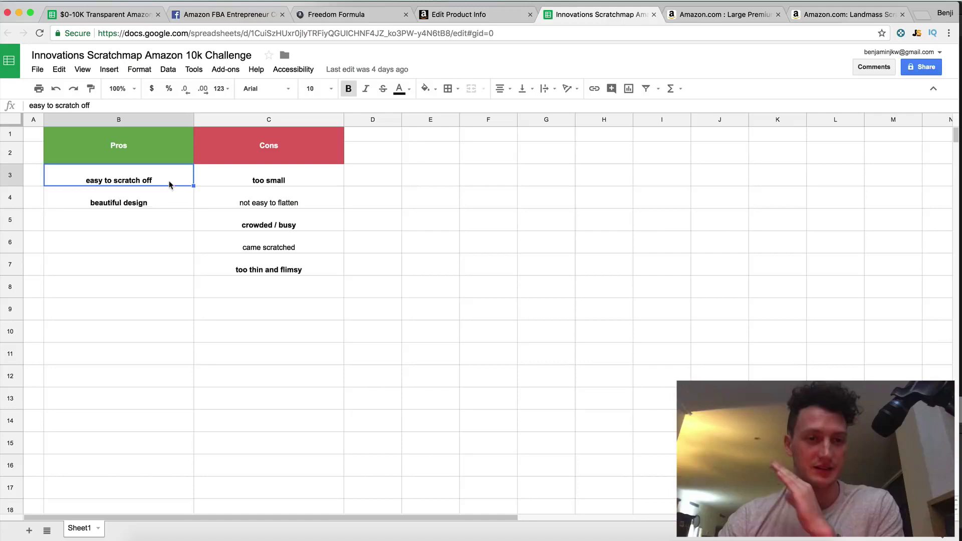
Point out the 'easy to scratch off' pro, then highlight 'Easy Scratch Technology' in the Large Premium title.
{"action": "left_click", "coordinate": [412, 220]}
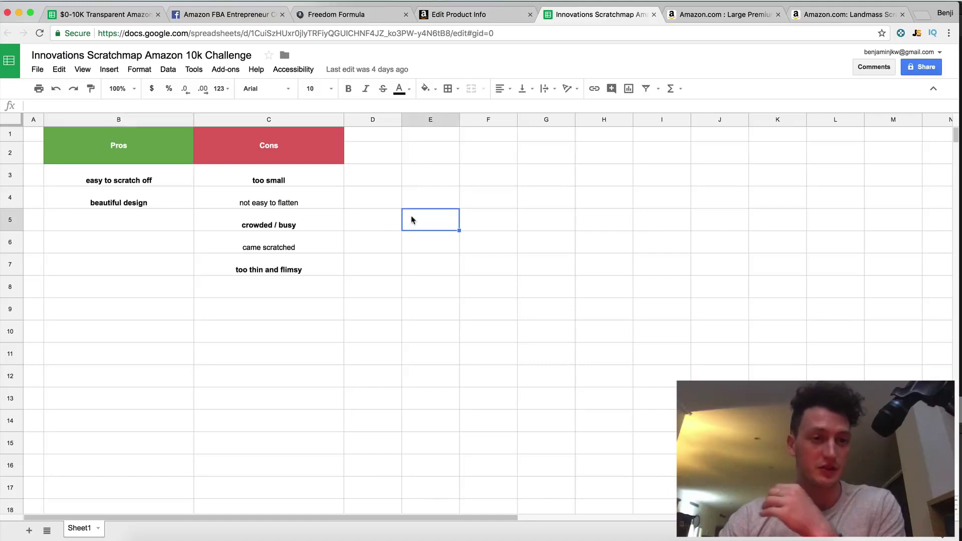
{"action": "left_click", "coordinate": [130, 176]}
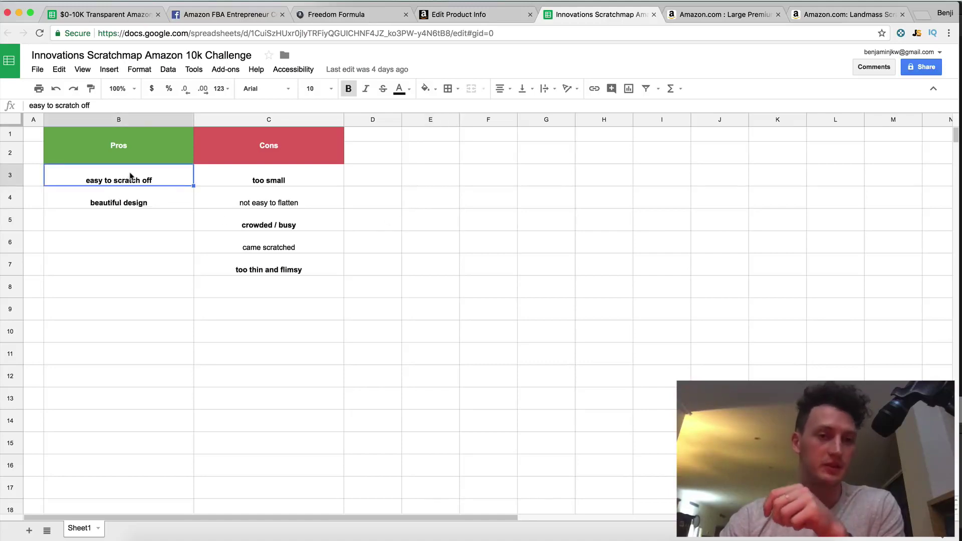
{"action": "left_click", "coordinate": [846, 14]}
{"action": "left_click", "coordinate": [726, 14]}
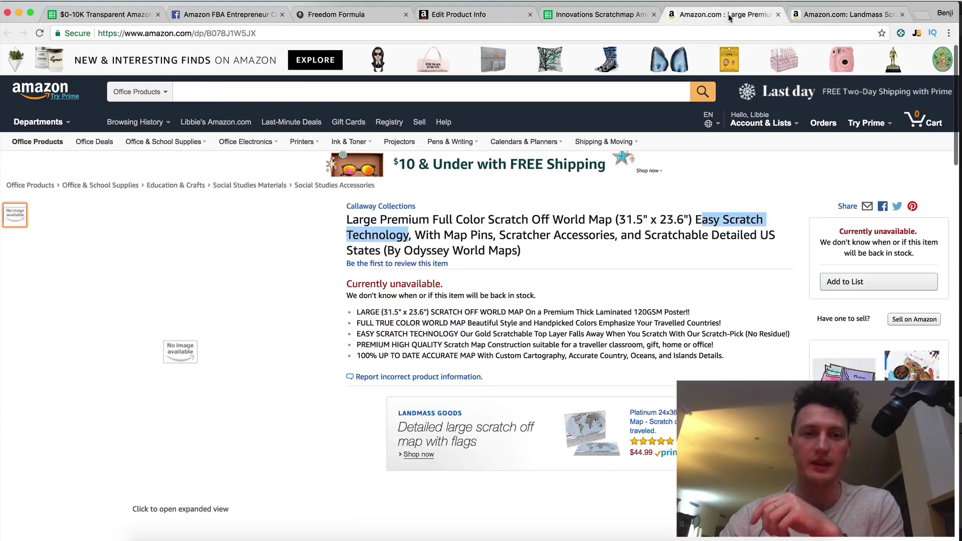
{"action": "left_click", "coordinate": [489, 232]}
{"action": "left_click_drag", "start_coordinate": [701, 219], "coordinate": [406, 235]}
{"action": "left_click", "coordinate": [410, 236]}
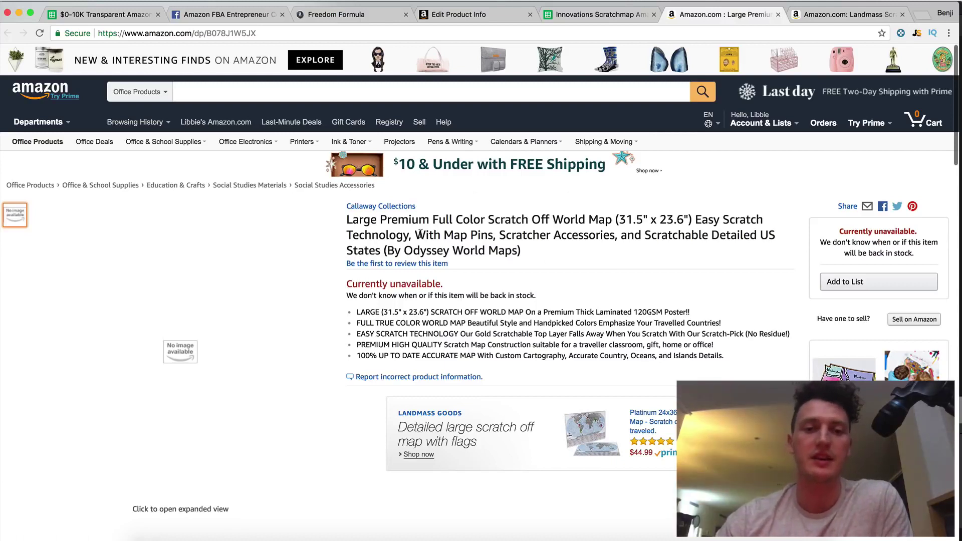
Highlight 'Map Pins', 'Scratcher Accessories' and 'Scratchable Detailed US States' in the title, then glance at the sheet.
{"action": "mouse_move", "coordinate": [419, 234]}
{"action": "left_mouse_down"}
{"action": "mouse_move", "coordinate": [495, 235]}
{"action": "mouse_move", "coordinate": [433, 235]}
{"action": "left_mouse_up"}
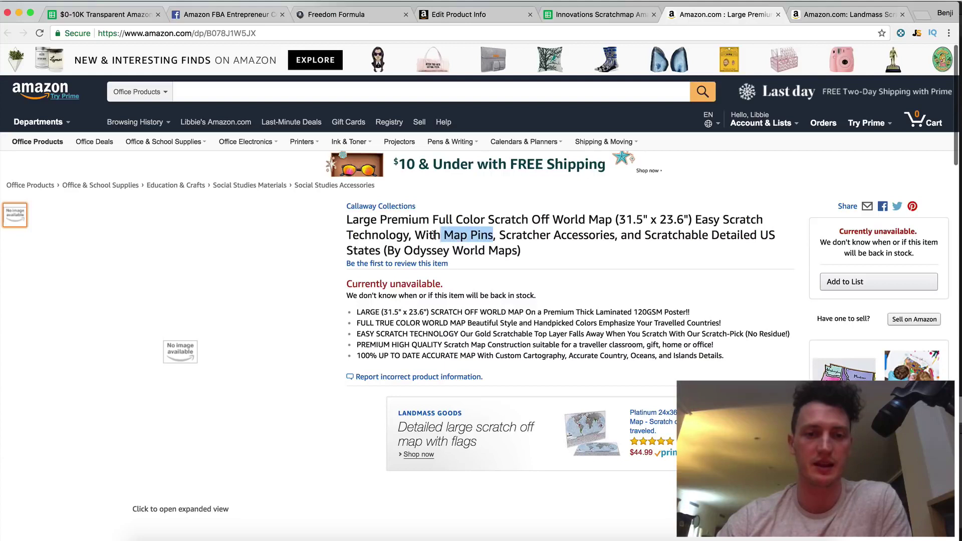
{"action": "left_click", "coordinate": [421, 234]}
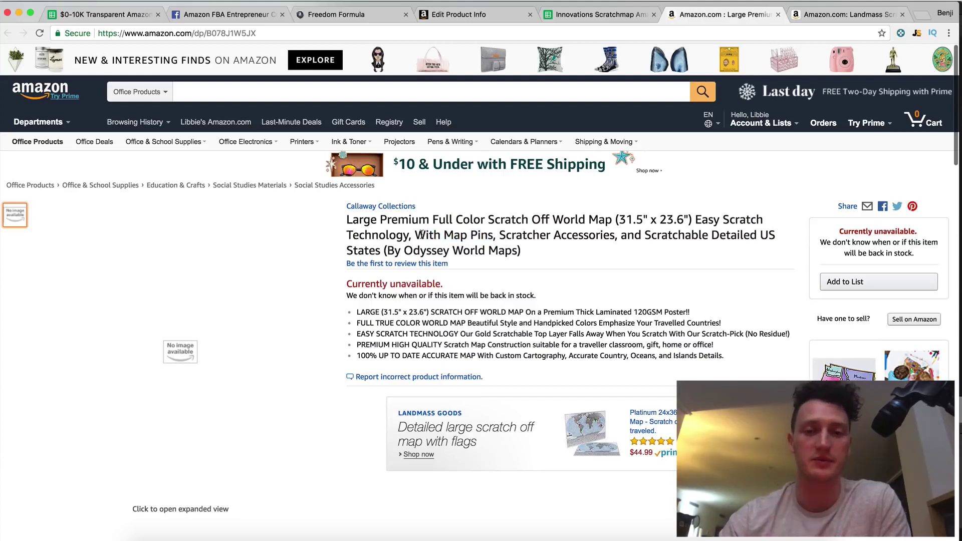
{"action": "left_click_drag", "start_coordinate": [501, 240], "coordinate": [613, 239]}
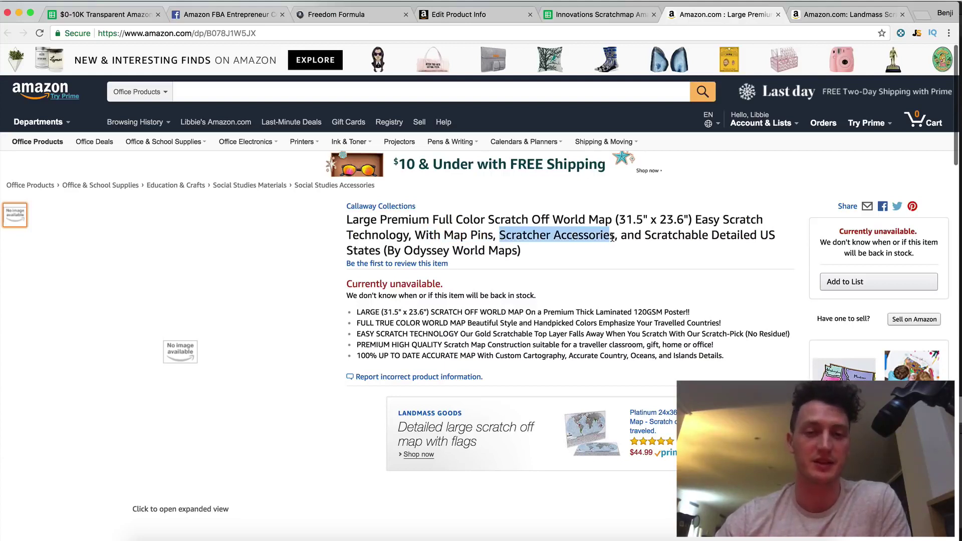
{"action": "left_click", "coordinate": [614, 240]}
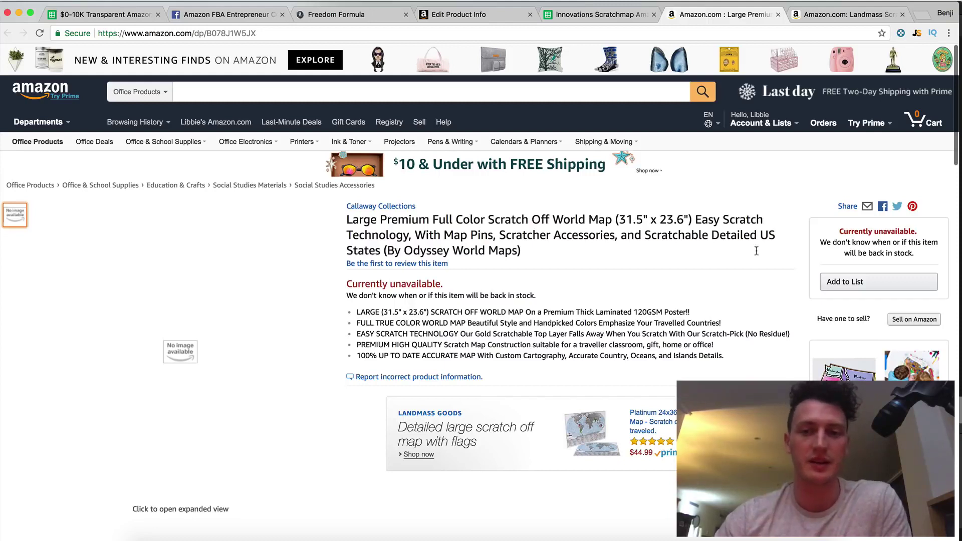
{"action": "left_click_drag", "start_coordinate": [642, 233], "coordinate": [385, 246]}
{"action": "left_click", "coordinate": [401, 246]}
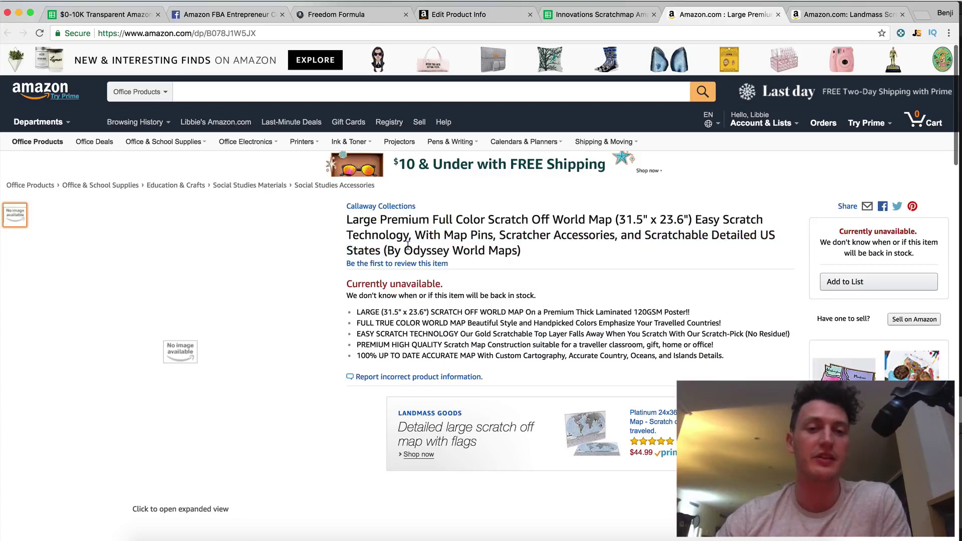
{"action": "left_click", "coordinate": [572, 16]}
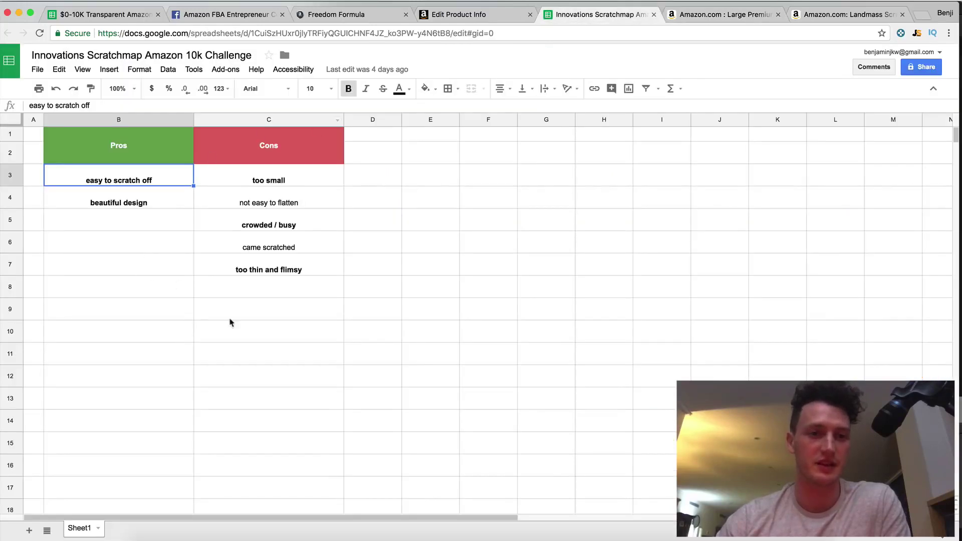
{"action": "left_click", "coordinate": [709, 15]}
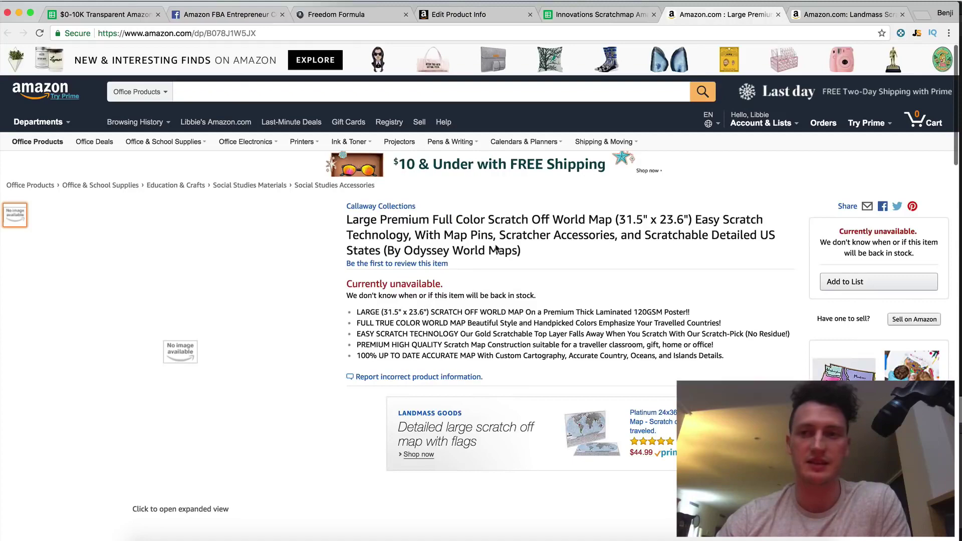
Enlarge and zoom into the Landmass listing's map image, then go back to the Large Premium listing.
{"action": "left_click", "coordinate": [846, 15]}
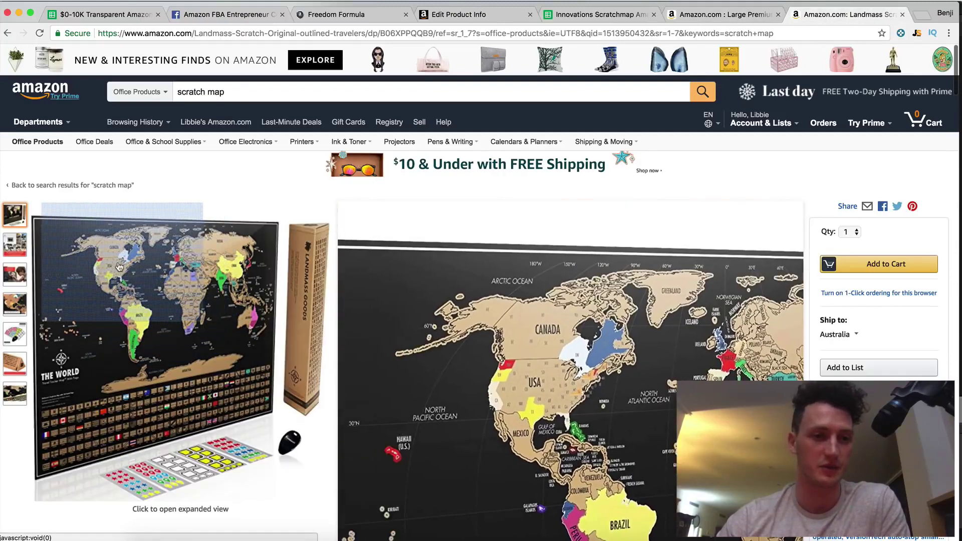
{"action": "left_click", "coordinate": [117, 270]}
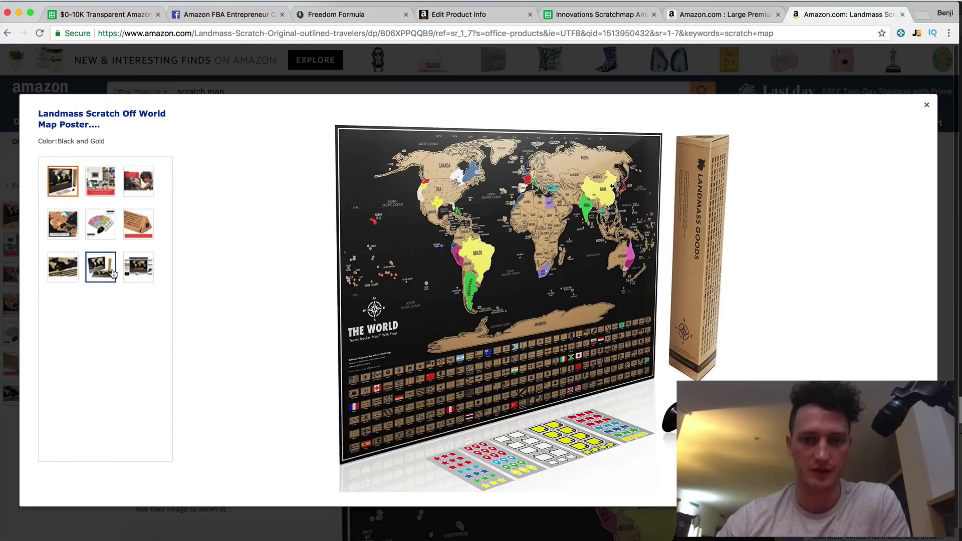
{"action": "left_click", "coordinate": [436, 193]}
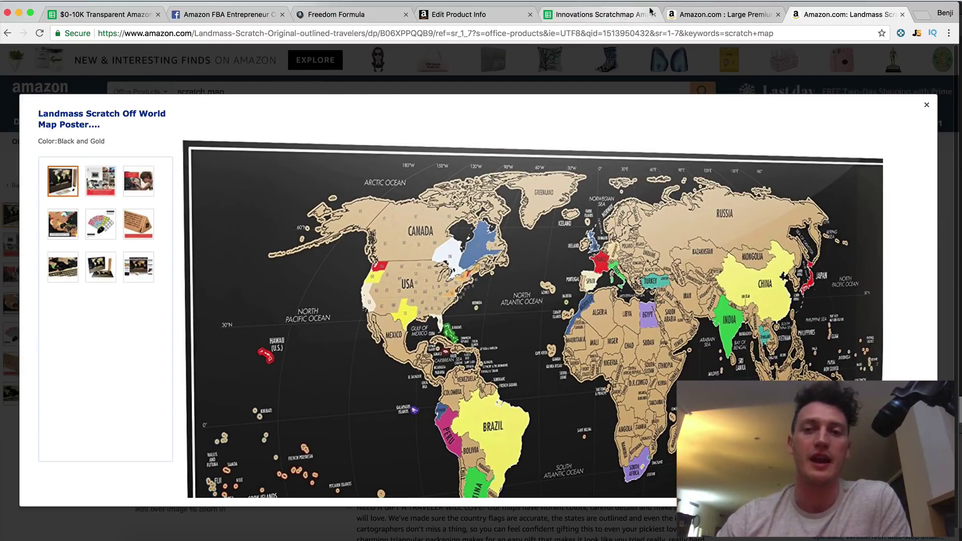
{"action": "left_click", "coordinate": [717, 15]}
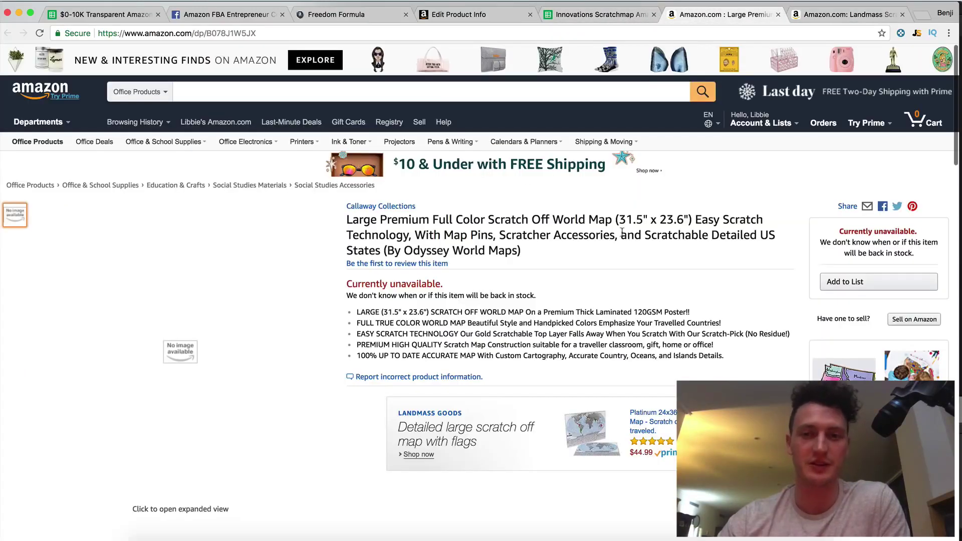
{"action": "left_click_drag", "start_coordinate": [714, 235], "coordinate": [749, 235]}
{"action": "left_click", "coordinate": [749, 235]}
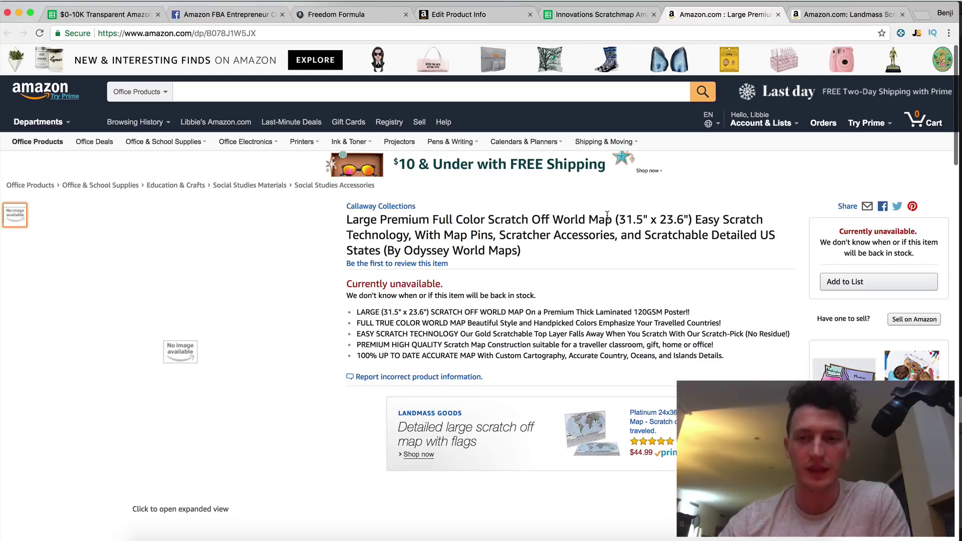
{"action": "double_click", "coordinate": [736, 220]}
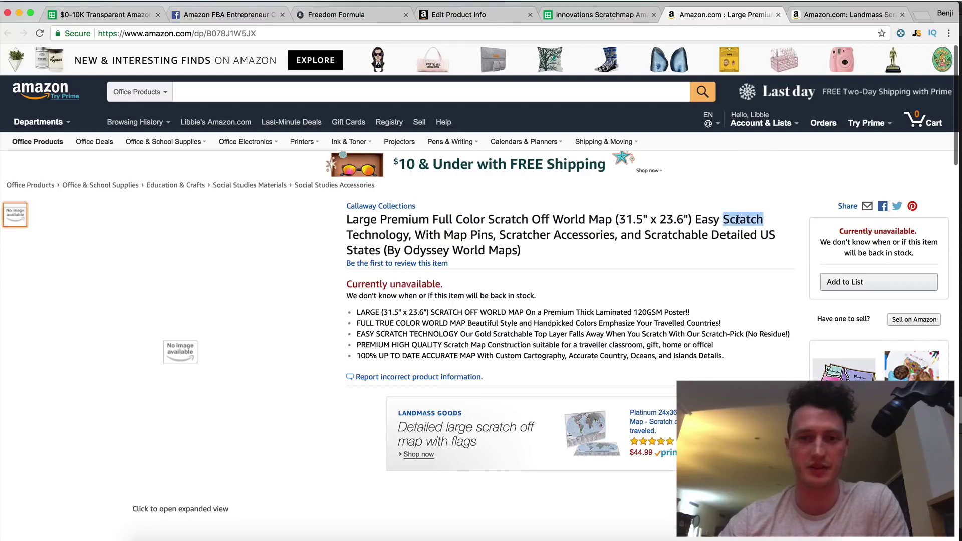
{"action": "triple_click", "coordinate": [544, 239]}
{"action": "left_click", "coordinate": [646, 236]}
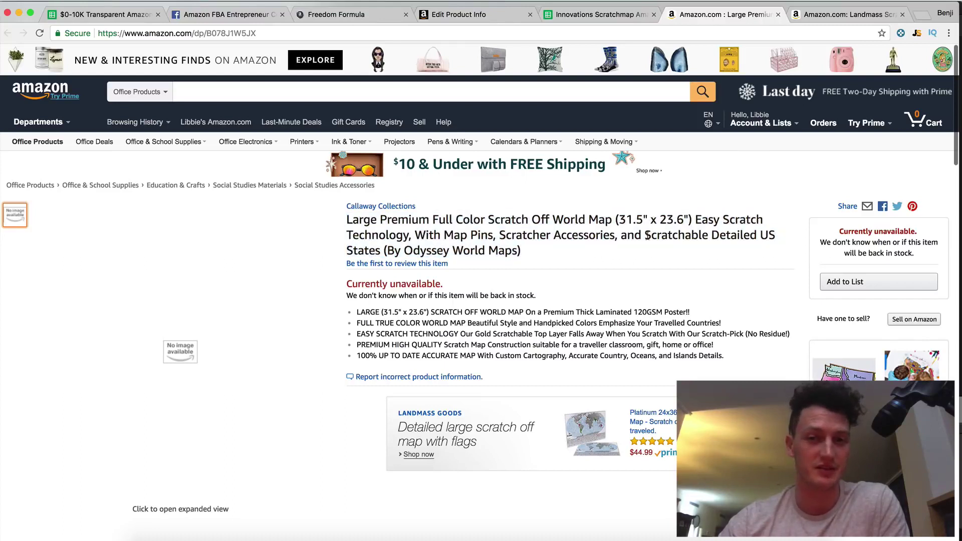
{"action": "triple_click", "coordinate": [691, 234]}
{"action": "left_click", "coordinate": [691, 234]}
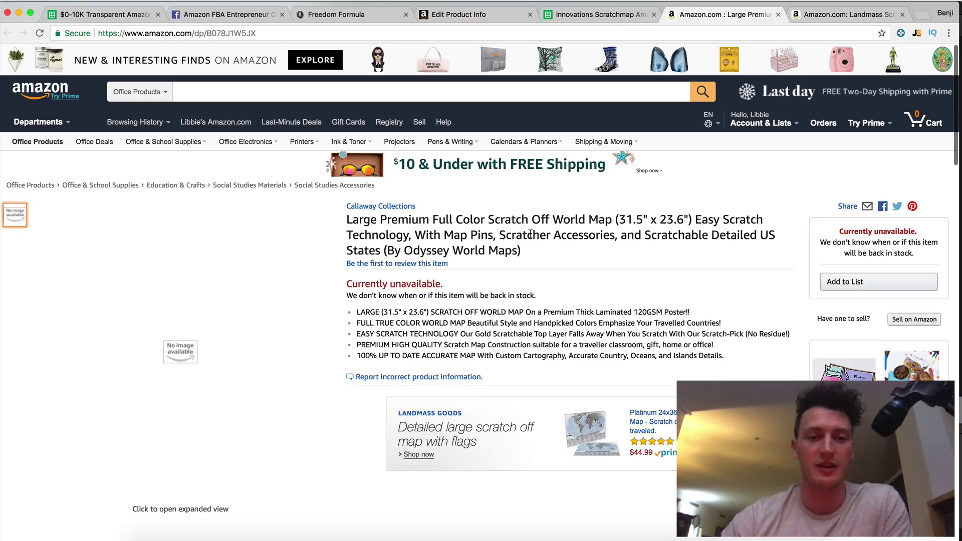
Highlight the Large Premium listing's five bullet points, including 'SCRATCH OFF WORLD MAP', then return to Edit Product Info.
{"action": "scroll", "coordinate": [451, 303], "scroll_direction": "down", "scroll_amount": 1}
{"action": "scroll", "coordinate": [450, 302], "scroll_direction": "down", "scroll_amount": 1}
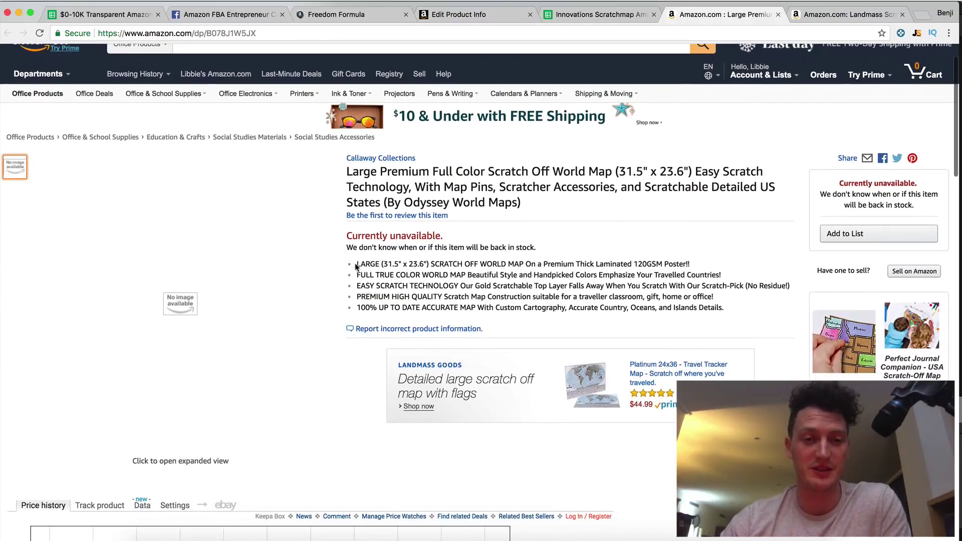
{"action": "left_click_drag", "start_coordinate": [355, 266], "coordinate": [698, 311]}
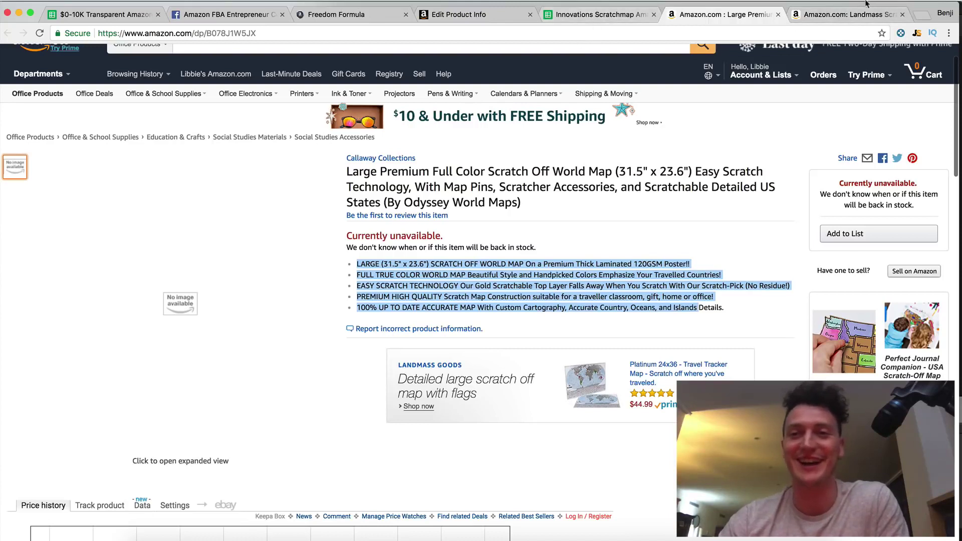
{"action": "left_click", "coordinate": [420, 308]}
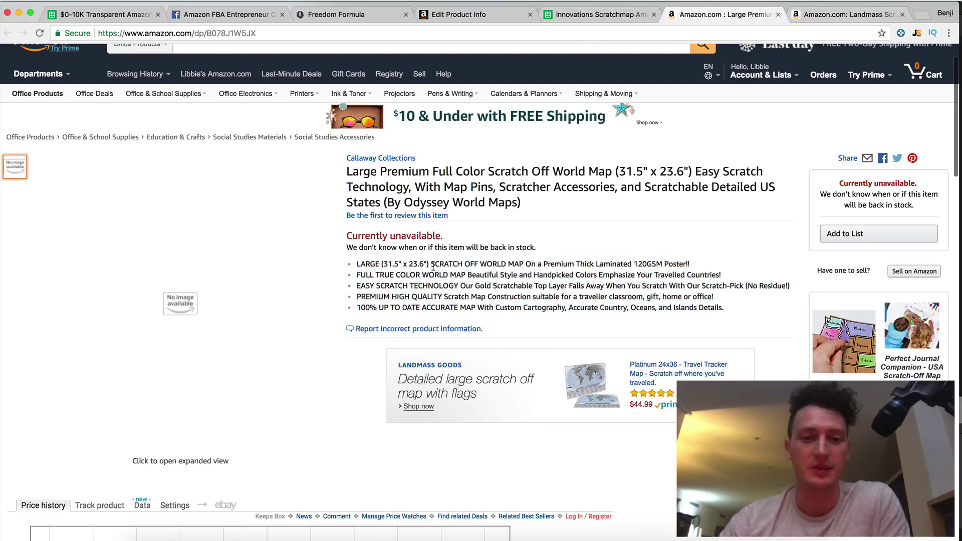
{"action": "left_click_drag", "start_coordinate": [430, 264], "coordinate": [523, 260]}
{"action": "left_click", "coordinate": [549, 247]}
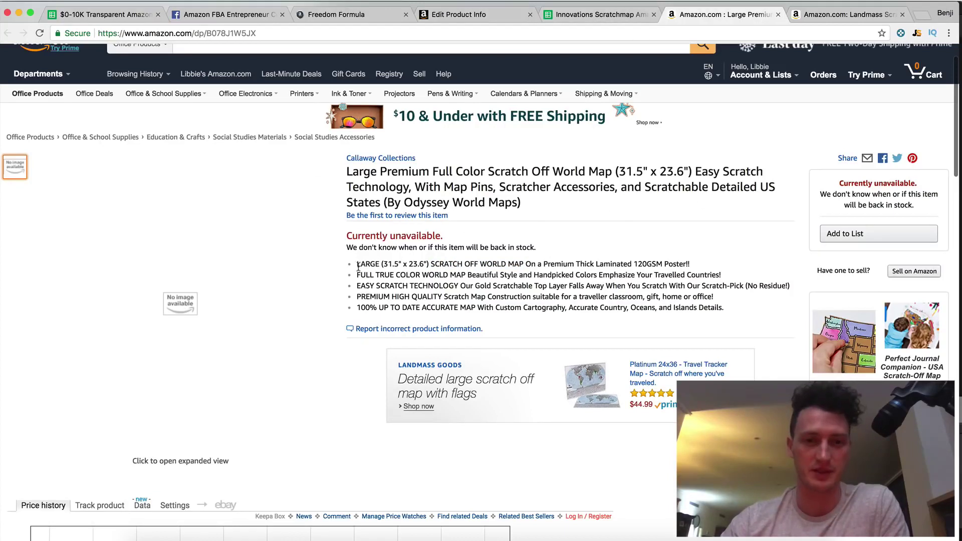
{"action": "left_click_drag", "start_coordinate": [357, 263], "coordinate": [490, 306]}
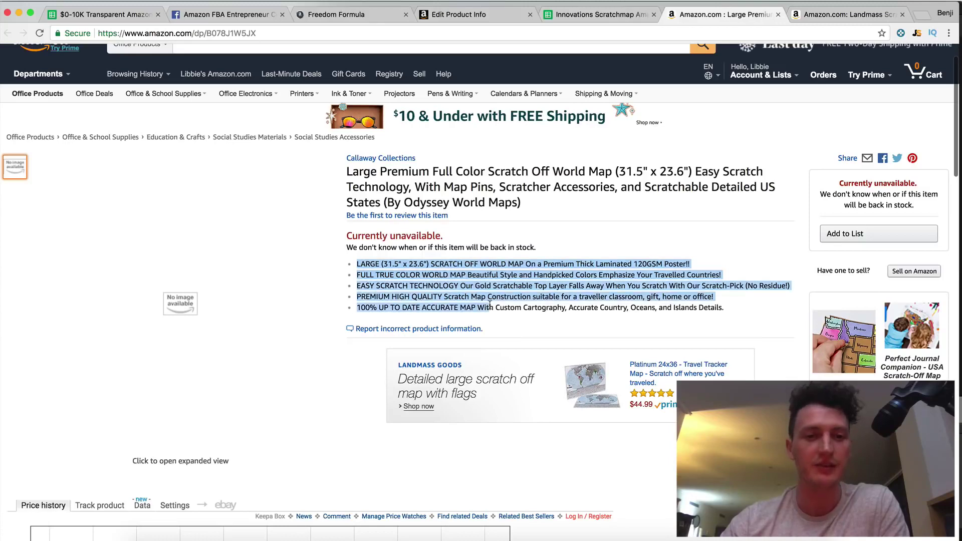
{"action": "left_click", "coordinate": [490, 307]}
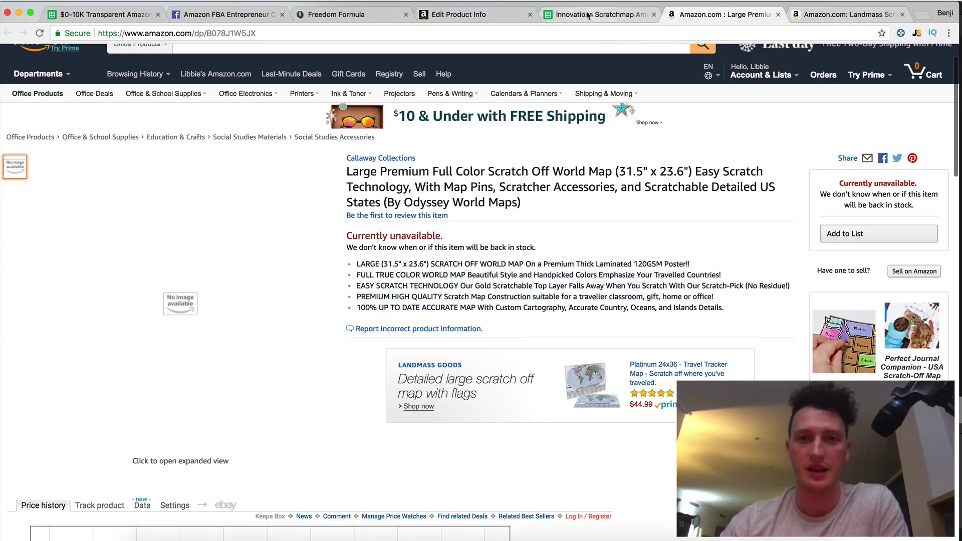
{"action": "left_click", "coordinate": [459, 14]}
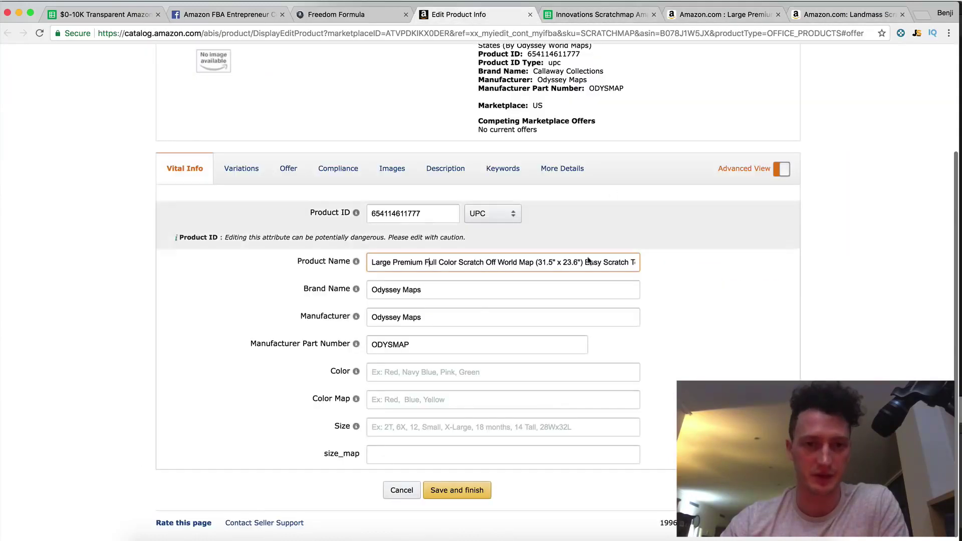
In Key Product Features, delete the existing fifth feature's text and remove its field.
{"action": "left_click", "coordinate": [446, 168]}
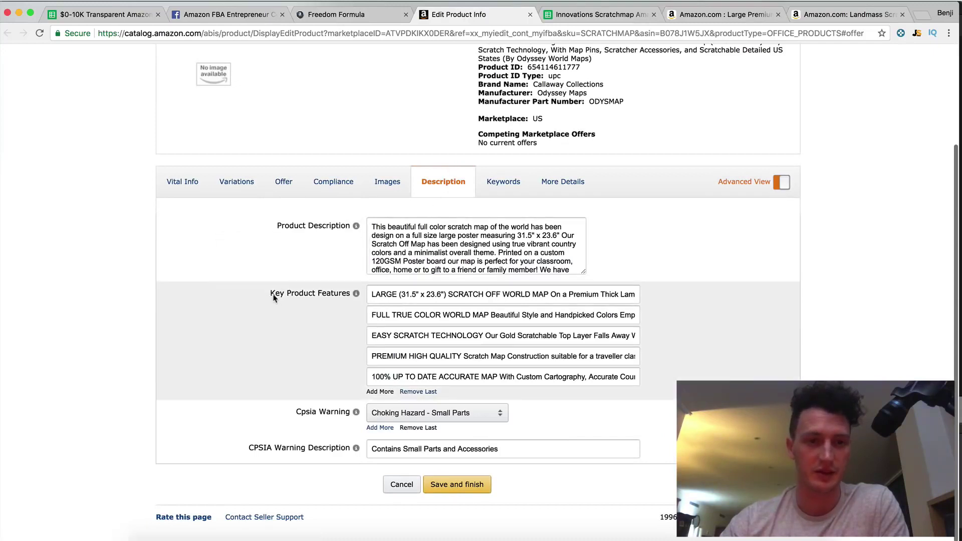
{"action": "left_click_drag", "start_coordinate": [270, 296], "coordinate": [356, 295]}
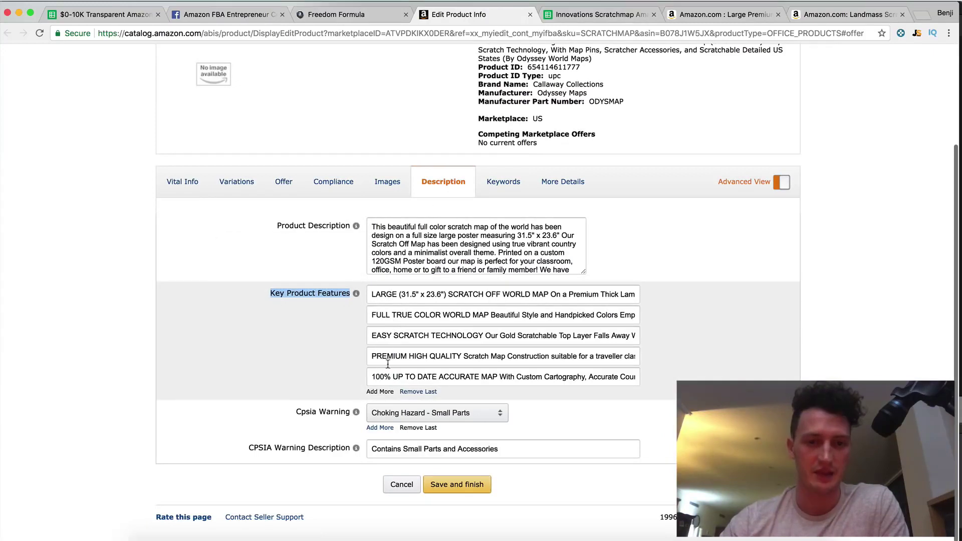
{"action": "left_click", "coordinate": [387, 379]}
{"action": "key", "text": "super+a"}
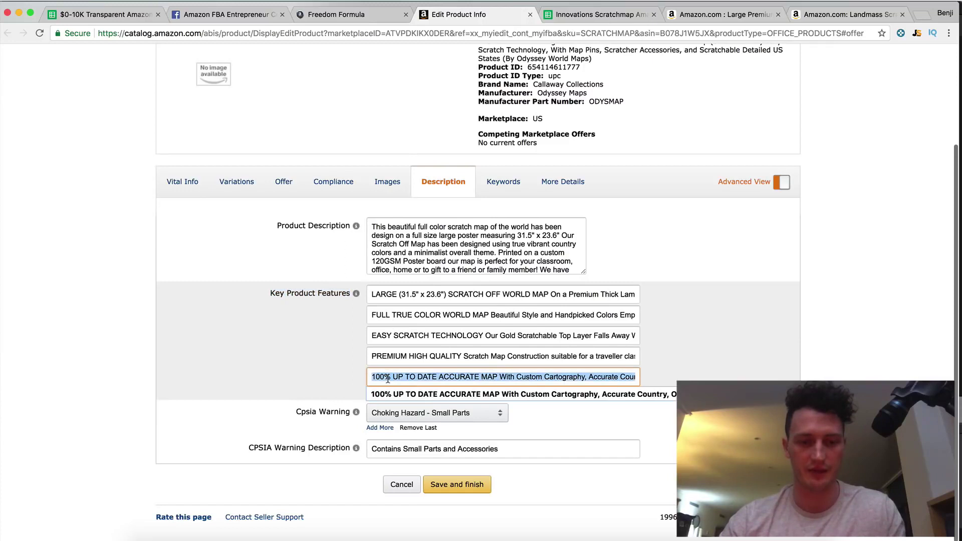
{"action": "key", "text": "BackSpace"}
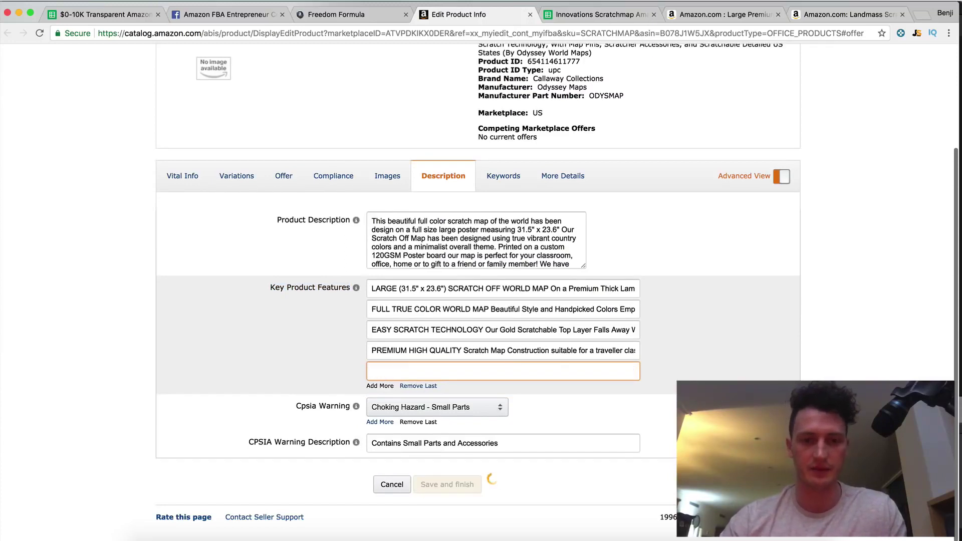
{"action": "left_click", "coordinate": [418, 386]}
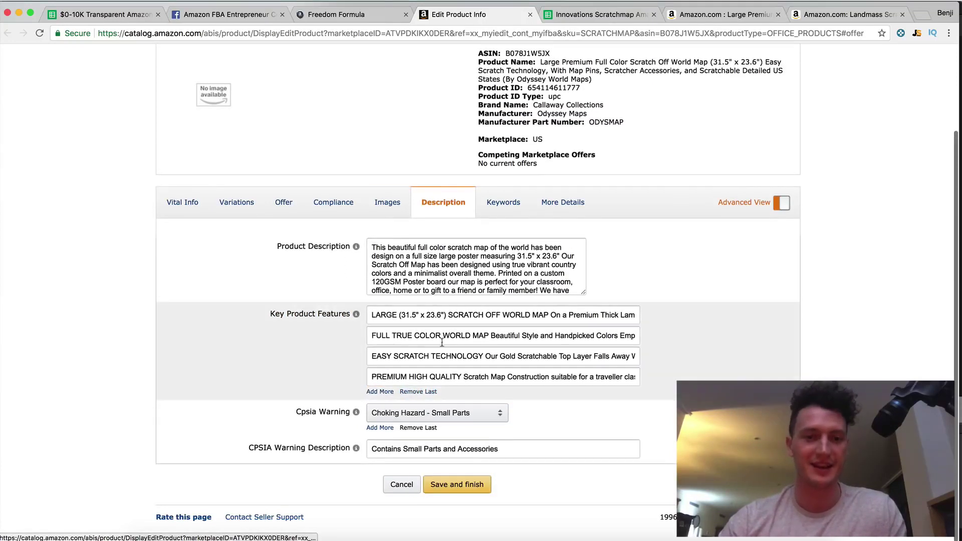
Add a new fifth feature from the saved '100% UP TO DATE ACCURATE MAP' suggestion, then check the live listing.
{"action": "left_click", "coordinate": [381, 394]}
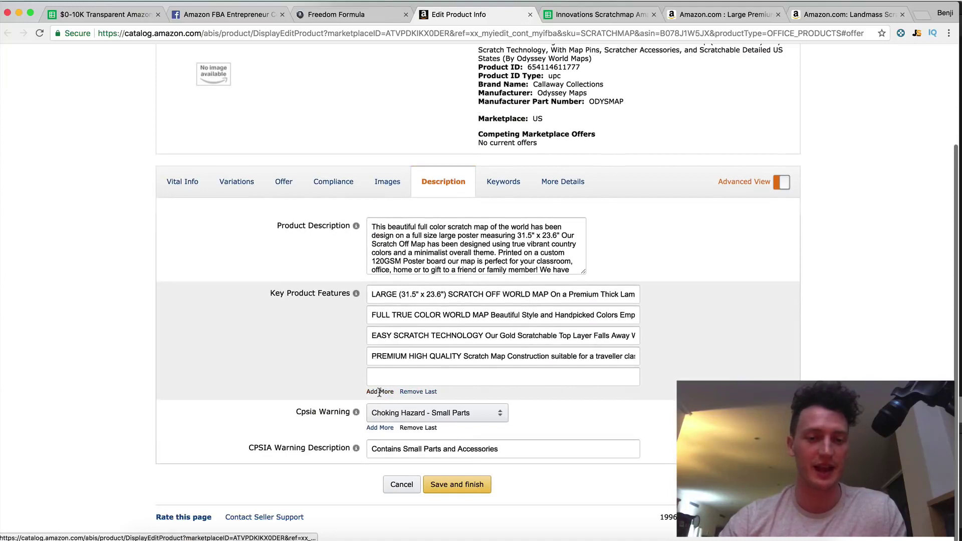
{"action": "left_click", "coordinate": [392, 377]}
{"action": "left_click", "coordinate": [392, 377]}
{"action": "left_click", "coordinate": [479, 392]}
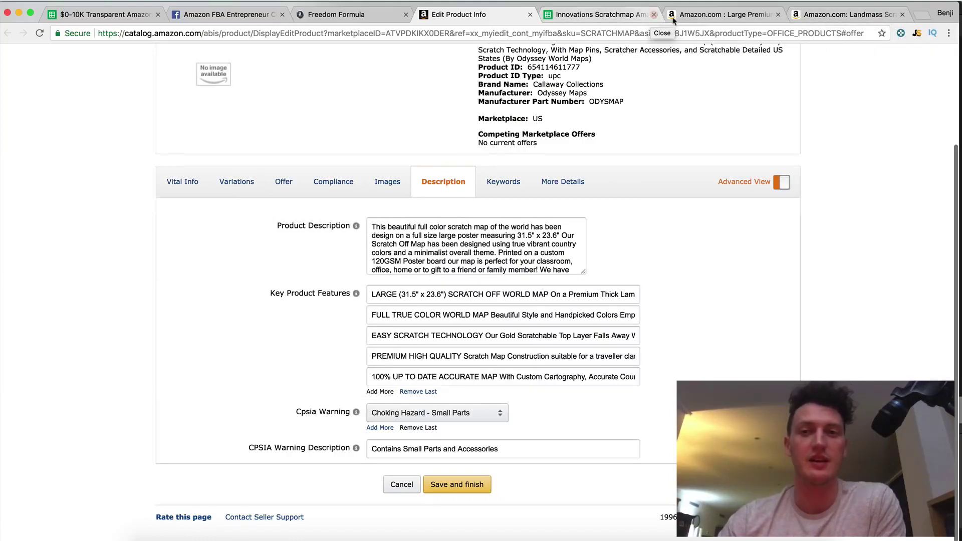
{"action": "left_click", "coordinate": [699, 16]}
{"action": "left_click_drag", "start_coordinate": [357, 264], "coordinate": [699, 266]}
{"action": "left_click", "coordinate": [700, 266]}
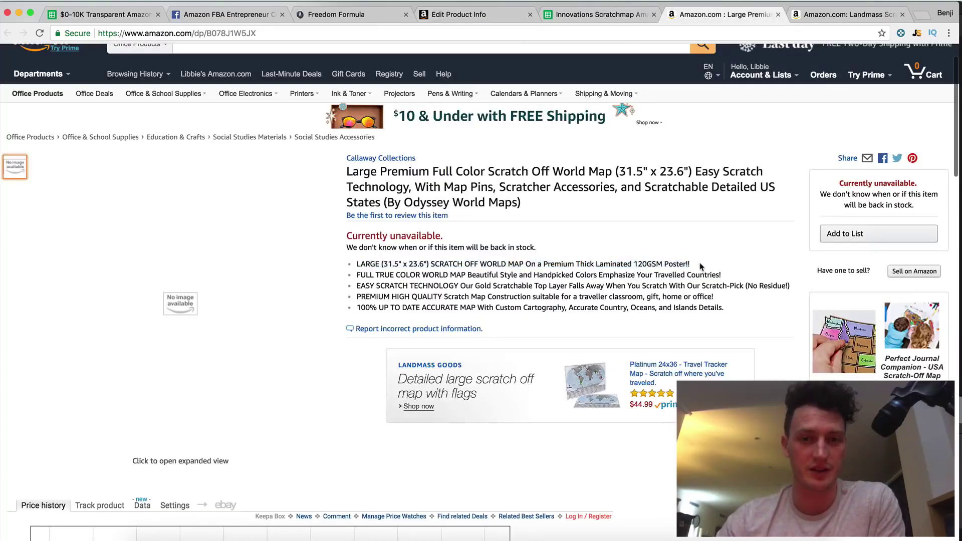
{"action": "double_click", "coordinate": [364, 266]}
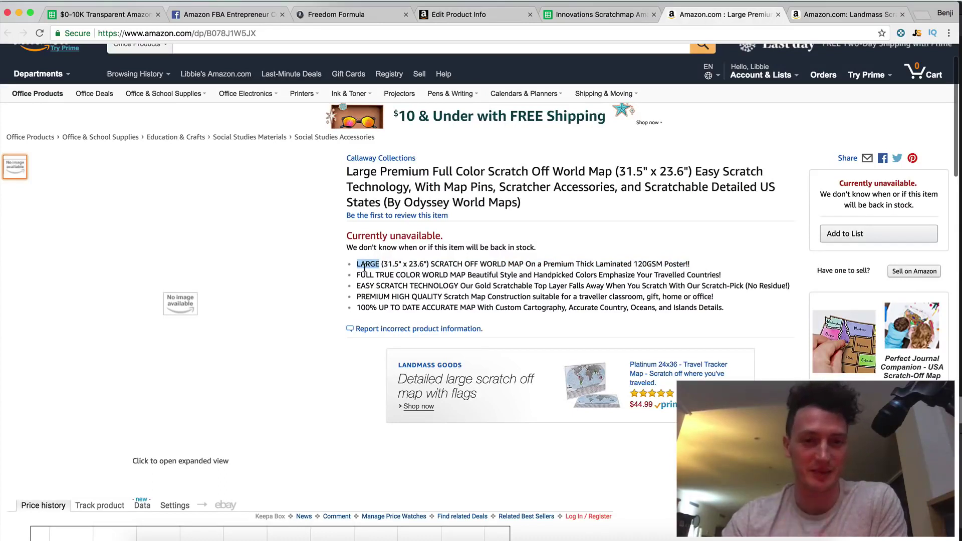
{"action": "left_click", "coordinate": [389, 269]}
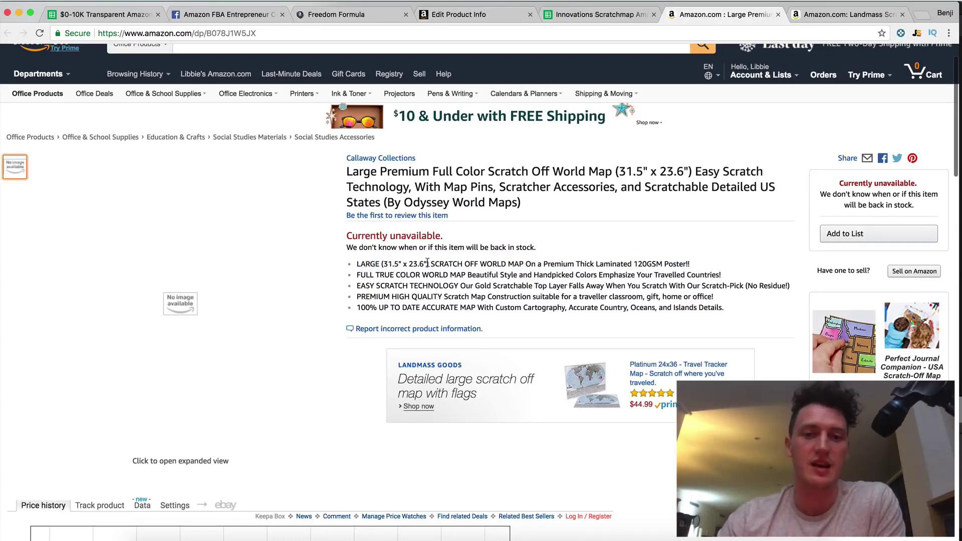
{"action": "left_click_drag", "start_coordinate": [430, 264], "coordinate": [686, 264]}
{"action": "left_click", "coordinate": [526, 263]}
{"action": "left_click", "coordinate": [645, 264]}
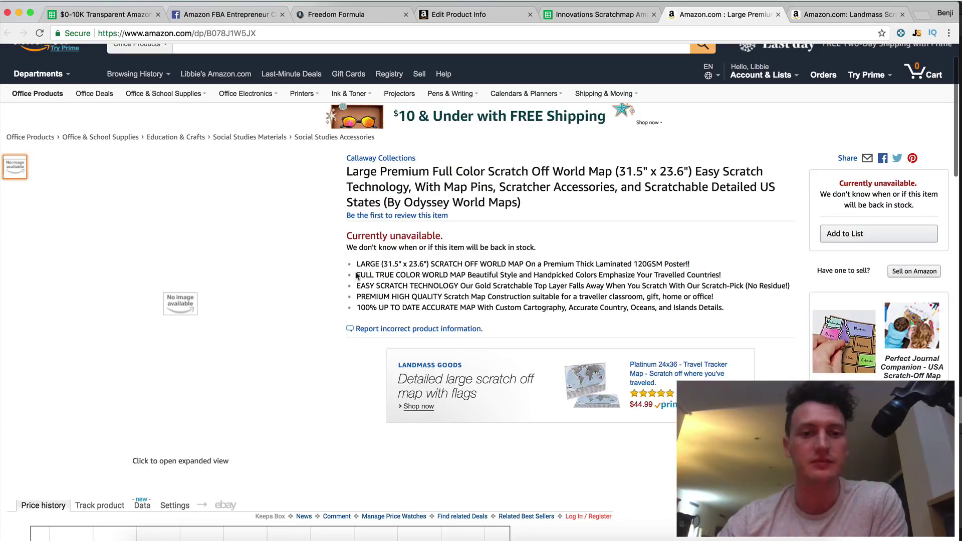
{"action": "left_click_drag", "start_coordinate": [357, 275], "coordinate": [461, 273]}
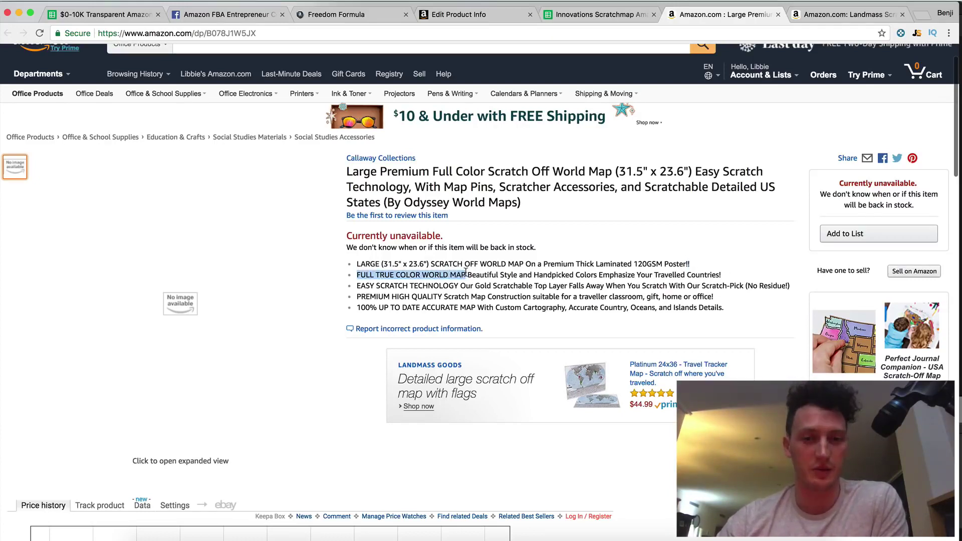
{"action": "left_click", "coordinate": [465, 273]}
{"action": "left_click_drag", "start_coordinate": [378, 275], "coordinate": [416, 277]}
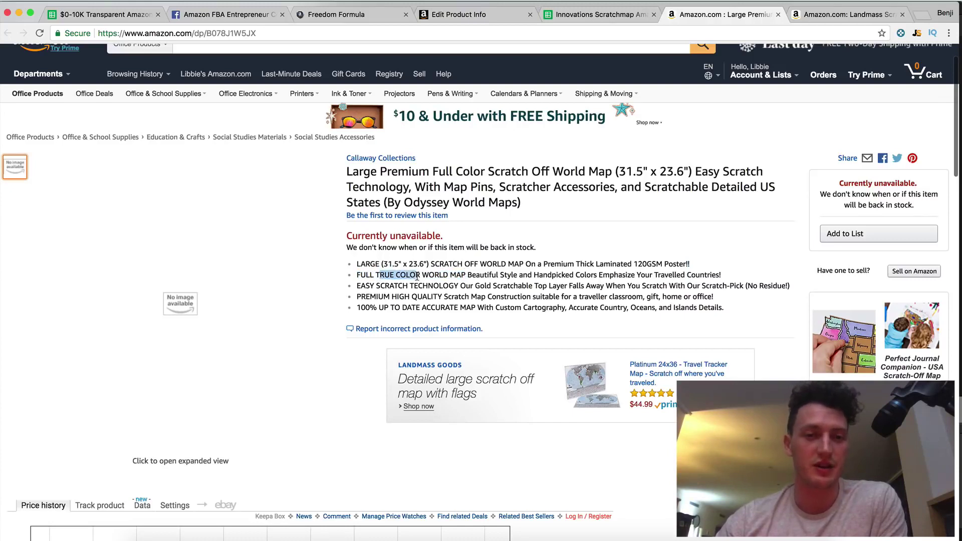
{"action": "left_click", "coordinate": [420, 277]}
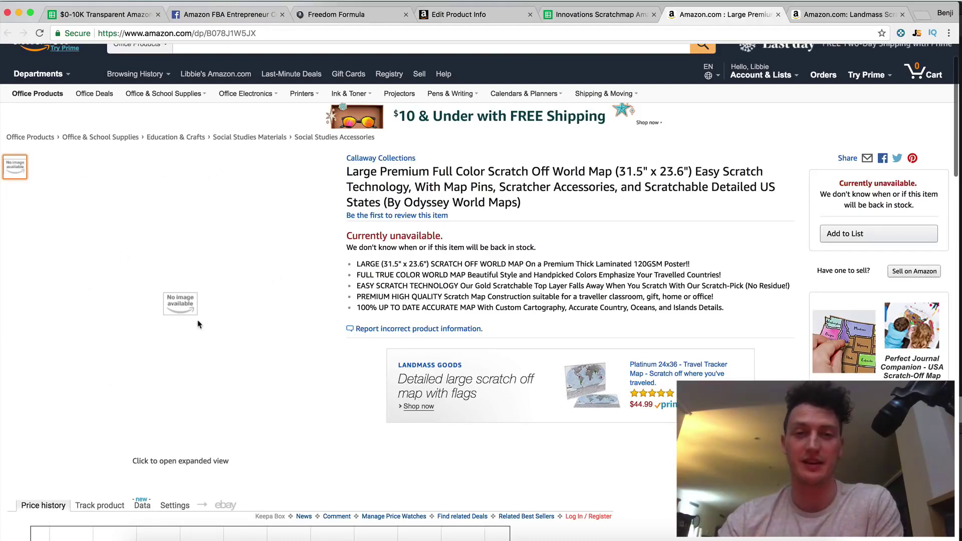
{"action": "left_click_drag", "start_coordinate": [429, 175], "coordinate": [474, 173]}
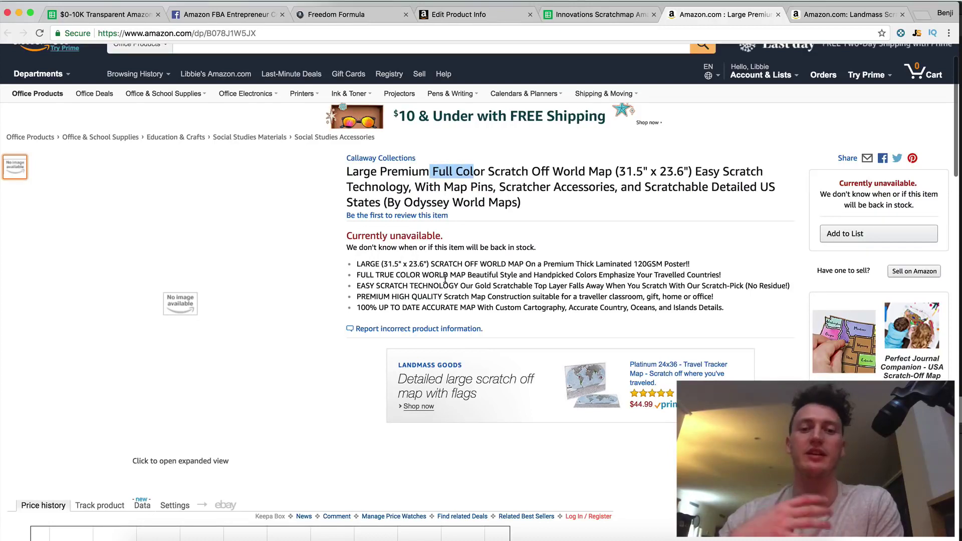
{"action": "left_click_drag", "start_coordinate": [464, 275], "coordinate": [713, 273]}
{"action": "left_click", "coordinate": [604, 275]}
{"action": "left_click", "coordinate": [713, 271]}
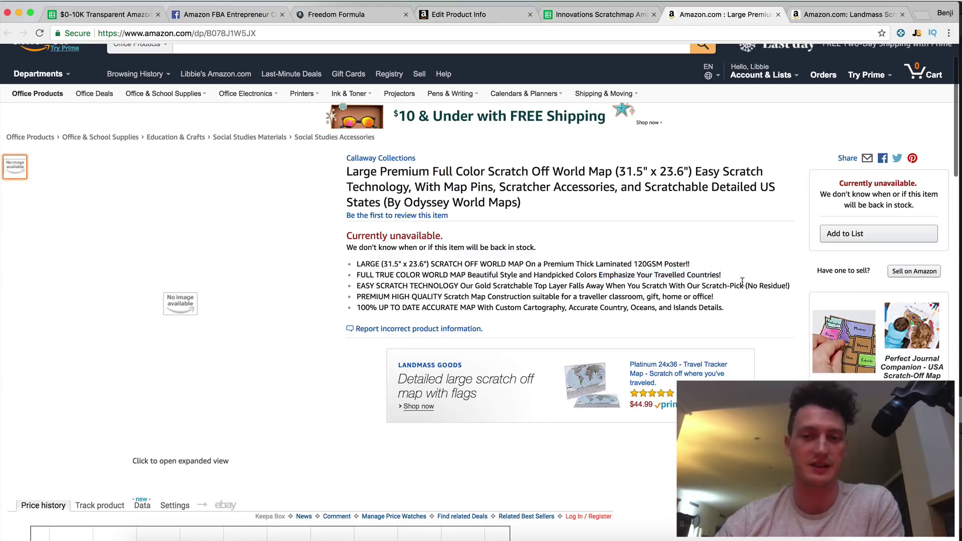
{"action": "scroll", "coordinate": [742, 281], "scroll_direction": "down", "scroll_amount": 1}
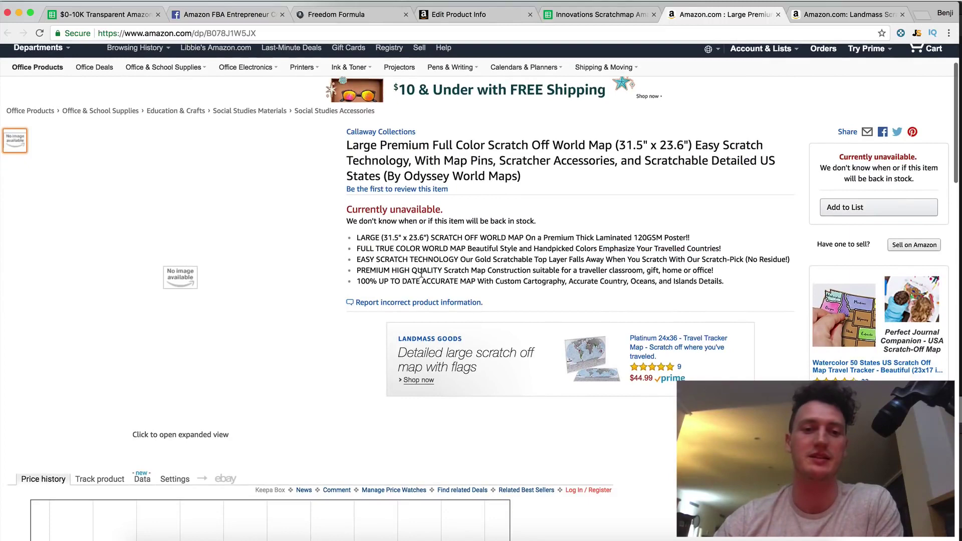
{"action": "left_click_drag", "start_coordinate": [365, 245], "coordinate": [748, 256]}
{"action": "left_click", "coordinate": [746, 256]}
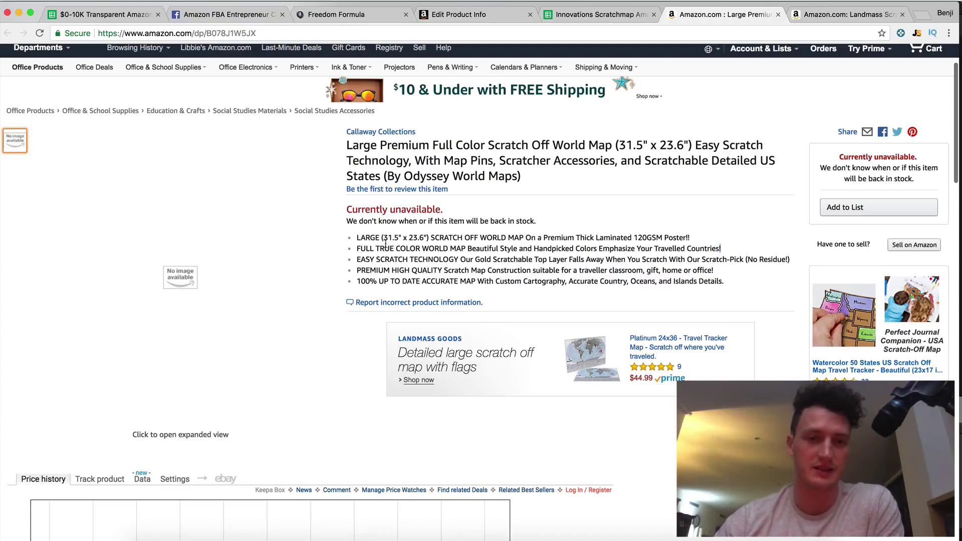
{"action": "left_click_drag", "start_coordinate": [353, 239], "coordinate": [742, 292]}
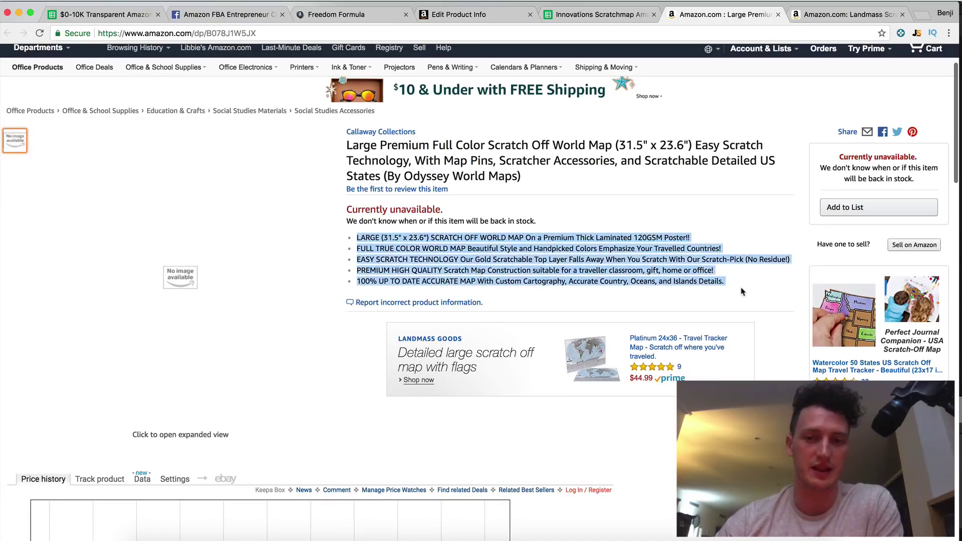
{"action": "left_click_drag", "start_coordinate": [589, 276], "coordinate": [570, 319]}
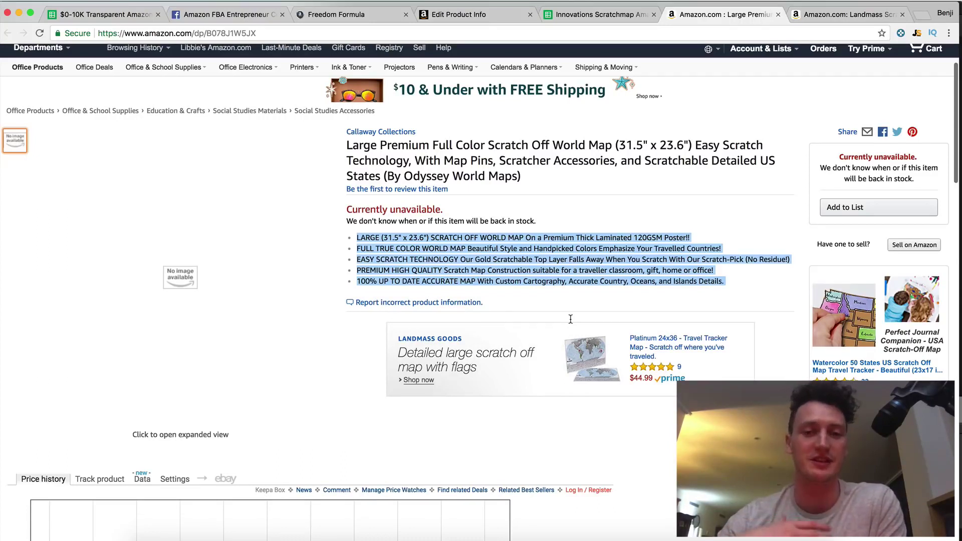
{"action": "left_click", "coordinate": [571, 319]}
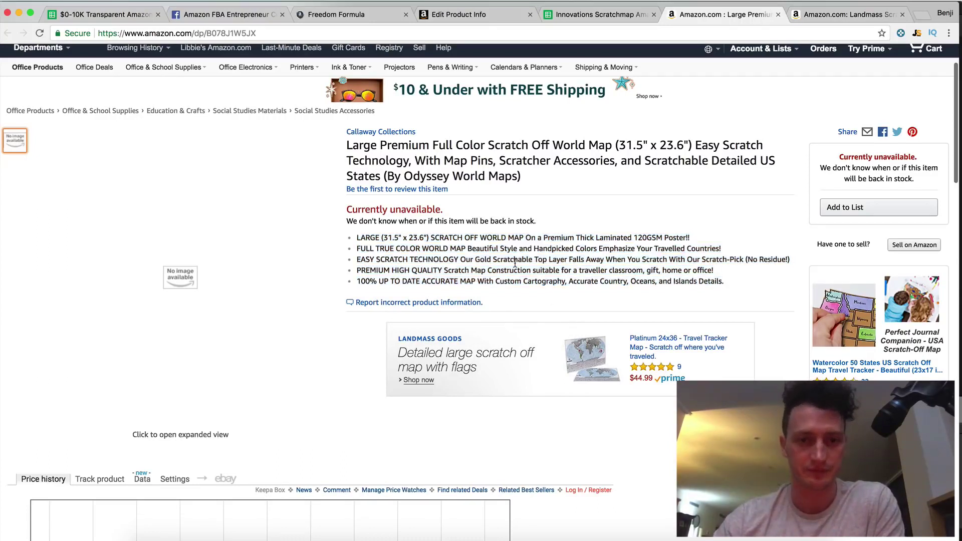
{"action": "left_click_drag", "start_coordinate": [358, 260], "coordinate": [451, 260]}
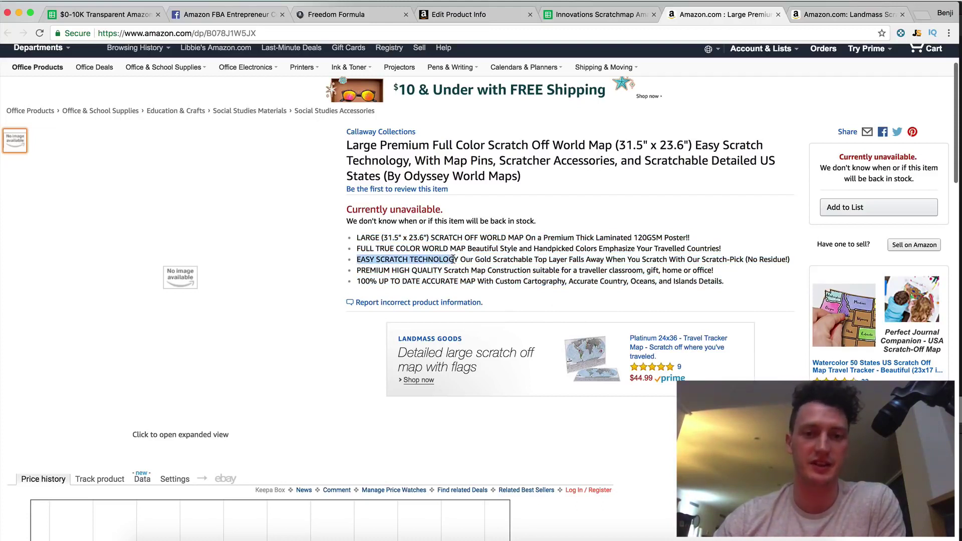
{"action": "left_click", "coordinate": [388, 268]}
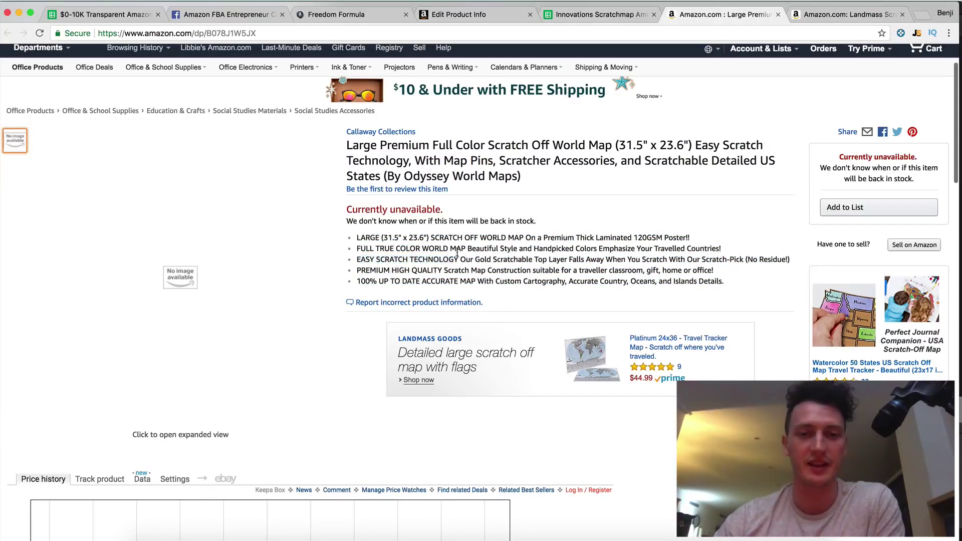
{"action": "left_click_drag", "start_coordinate": [474, 260], "coordinate": [657, 259]}
{"action": "left_click", "coordinate": [741, 261]}
{"action": "double_click", "coordinate": [654, 259]}
{"action": "left_click", "coordinate": [659, 259]}
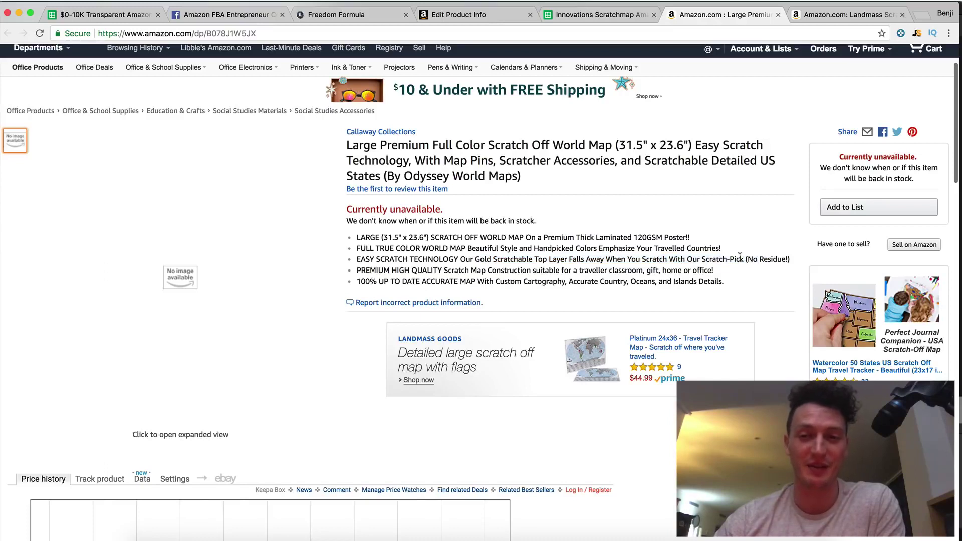
{"action": "left_click_drag", "start_coordinate": [783, 259], "coordinate": [757, 261]}
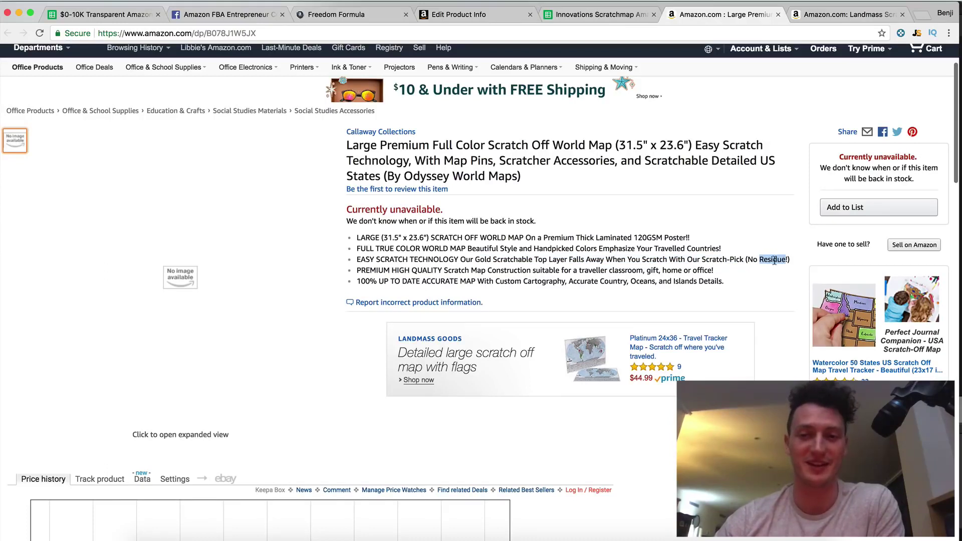
{"action": "left_click", "coordinate": [760, 255]}
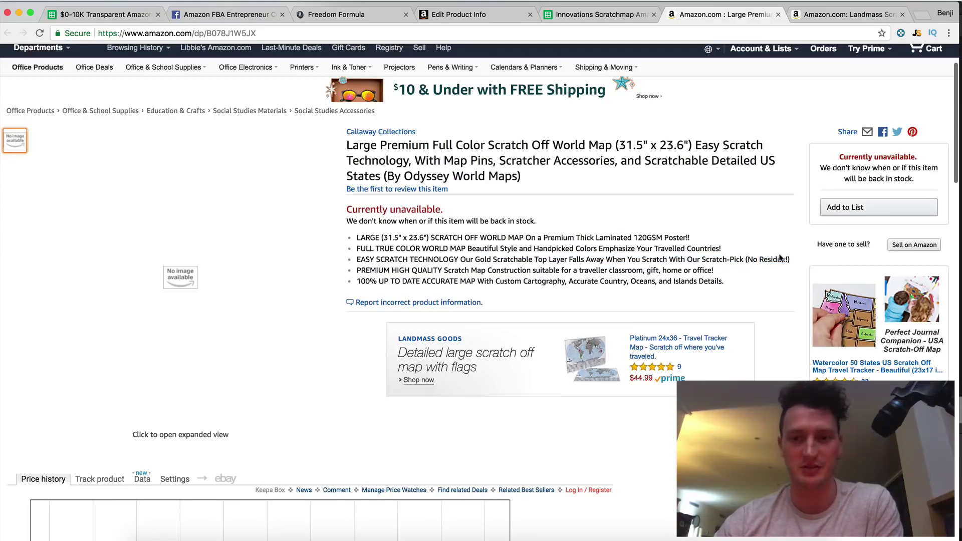
{"action": "left_click_drag", "start_coordinate": [364, 261], "coordinate": [454, 259]}
{"action": "left_click", "coordinate": [453, 259]}
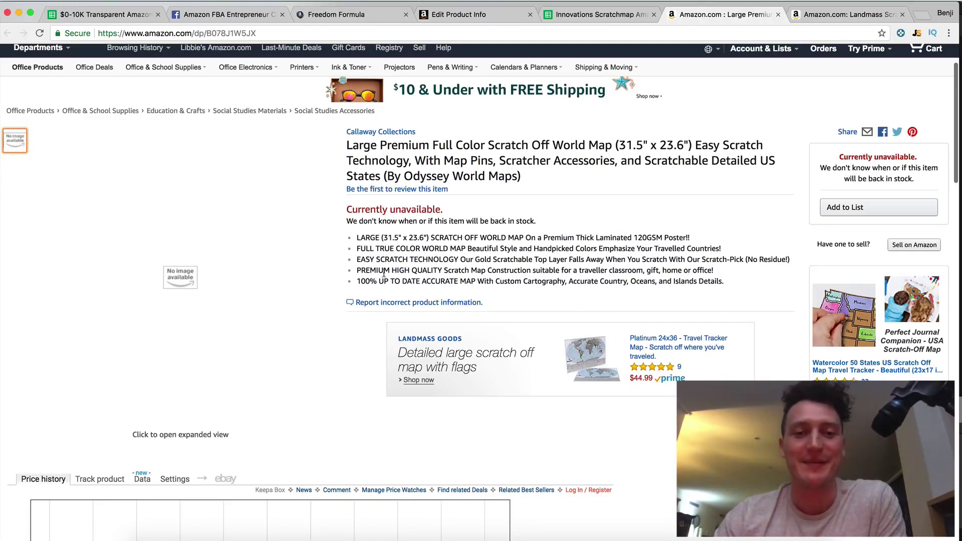
{"action": "left_click_drag", "start_coordinate": [712, 271], "coordinate": [646, 272]}
{"action": "left_click", "coordinate": [515, 272]}
{"action": "left_click", "coordinate": [635, 271]}
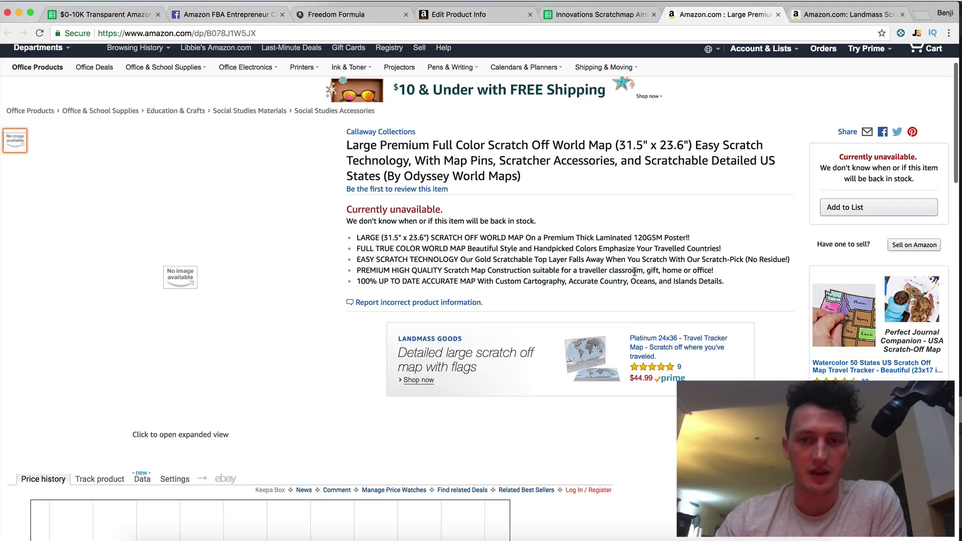
{"action": "left_click_drag", "start_coordinate": [607, 270], "coordinate": [636, 270]}
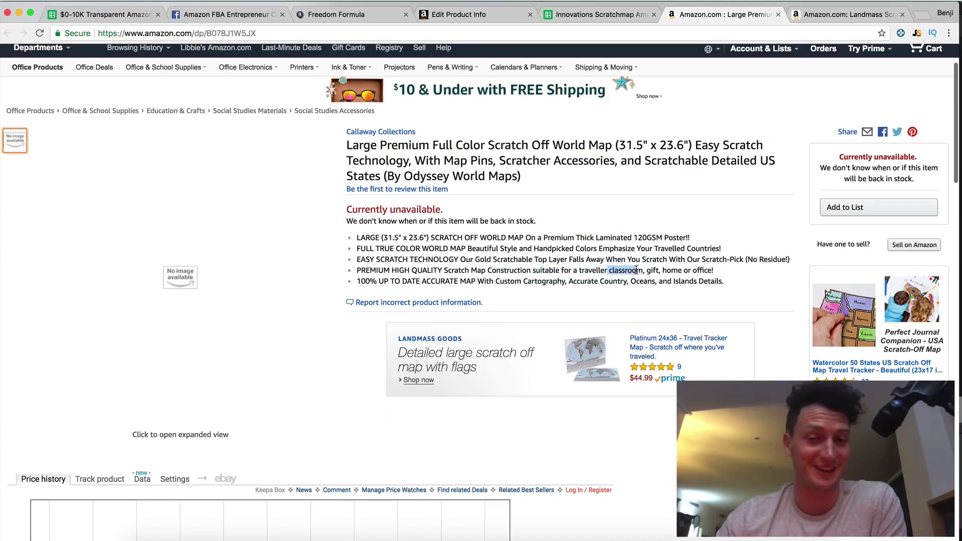
{"action": "left_click", "coordinate": [622, 271]}
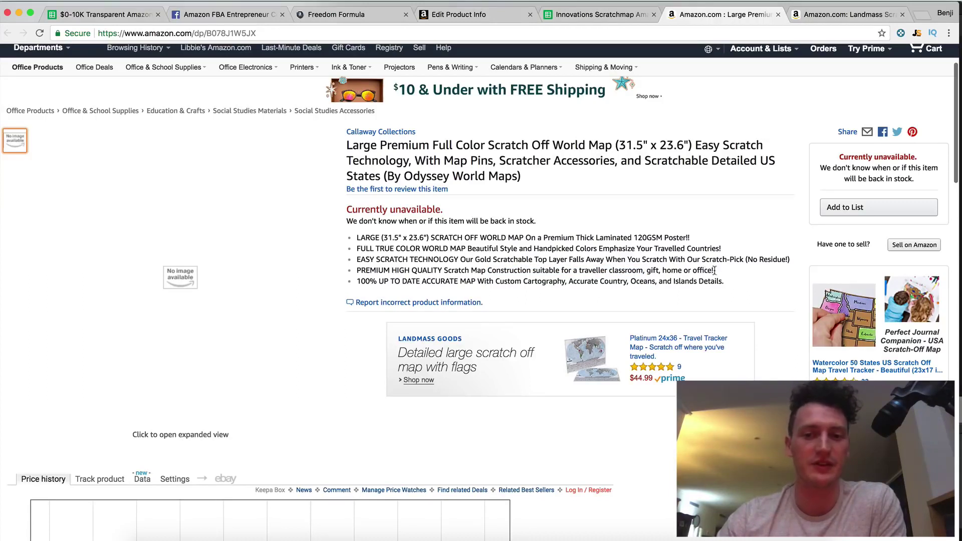
{"action": "left_click_drag", "start_coordinate": [715, 271], "coordinate": [591, 272]}
{"action": "left_click", "coordinate": [580, 272]}
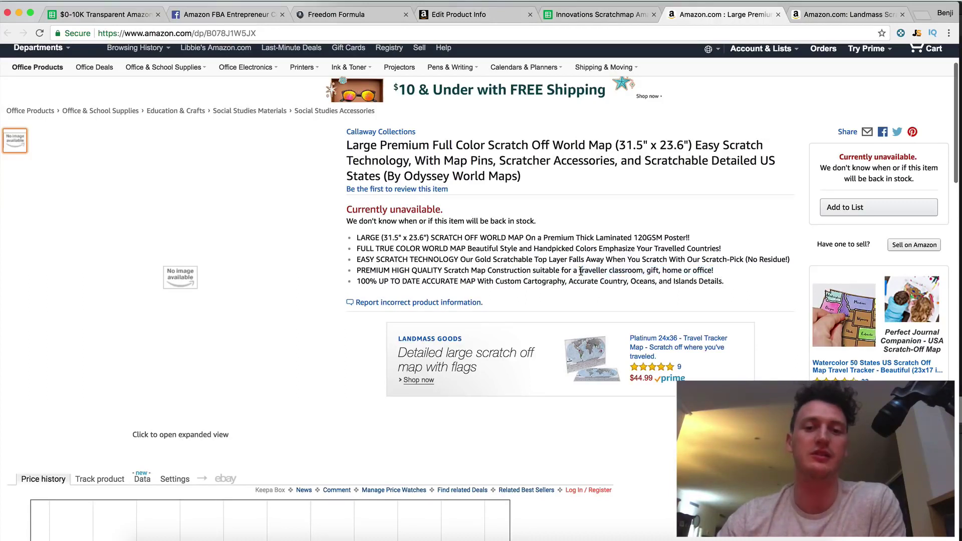
{"action": "left_click_drag", "start_coordinate": [356, 271], "coordinate": [441, 265]}
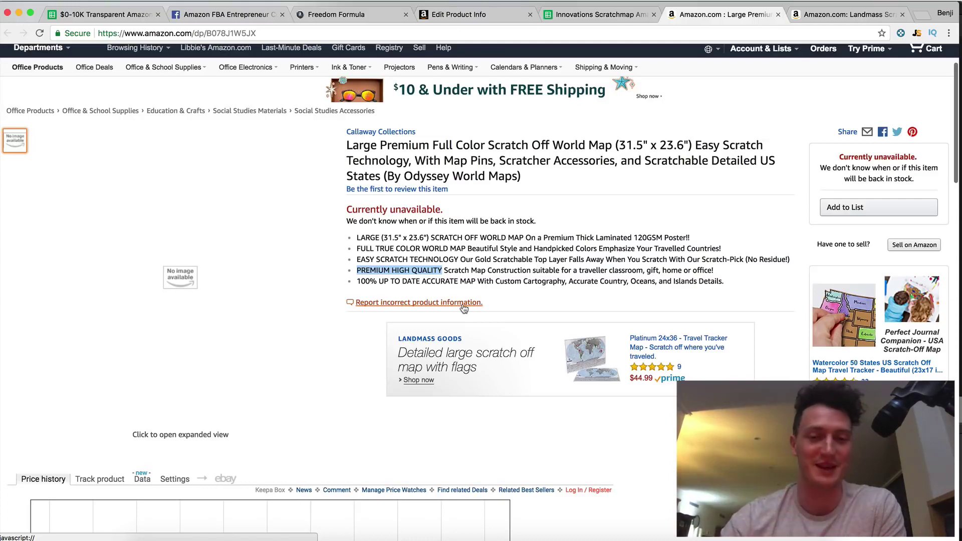
{"action": "left_click", "coordinate": [440, 278]}
{"action": "scroll", "coordinate": [440, 279], "scroll_direction": "down", "scroll_amount": 1}
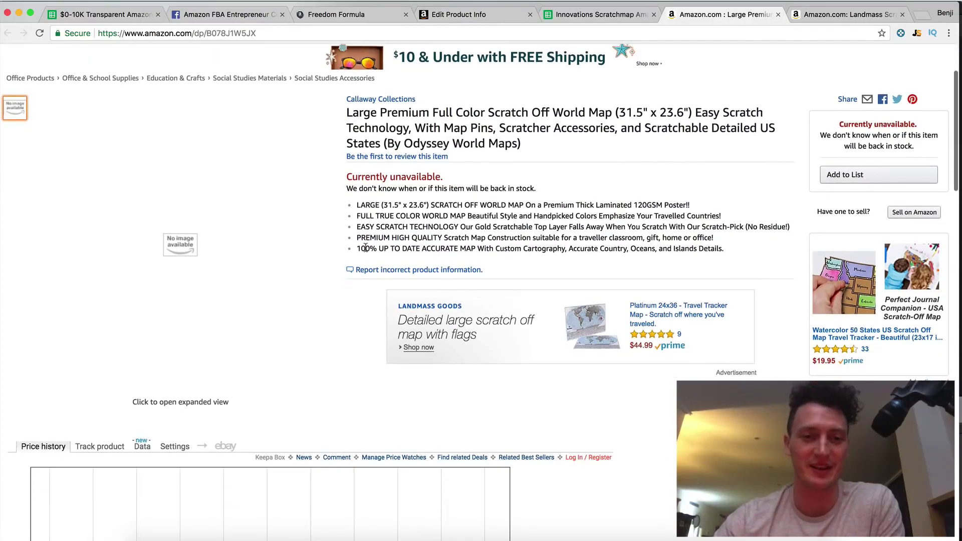
{"action": "left_click_drag", "start_coordinate": [367, 248], "coordinate": [471, 251]}
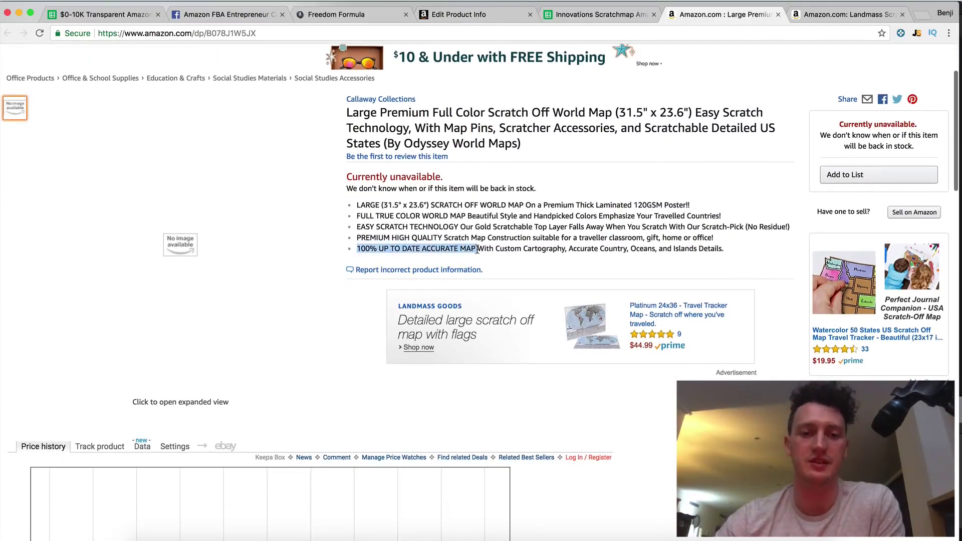
{"action": "left_click", "coordinate": [468, 250]}
{"action": "left_click_drag", "start_coordinate": [342, 251], "coordinate": [491, 248]}
{"action": "left_click", "coordinate": [489, 245]}
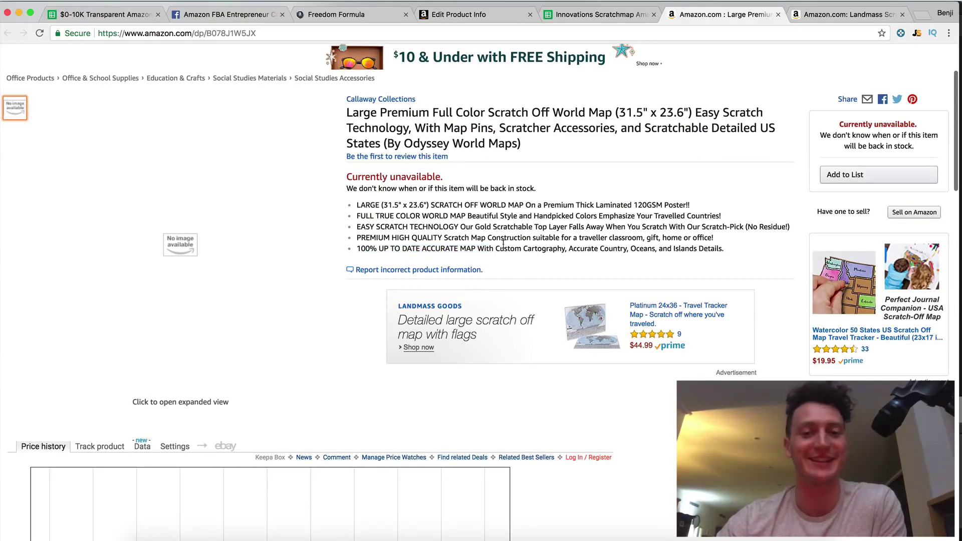
{"action": "left_click_drag", "start_coordinate": [477, 248], "coordinate": [564, 246]}
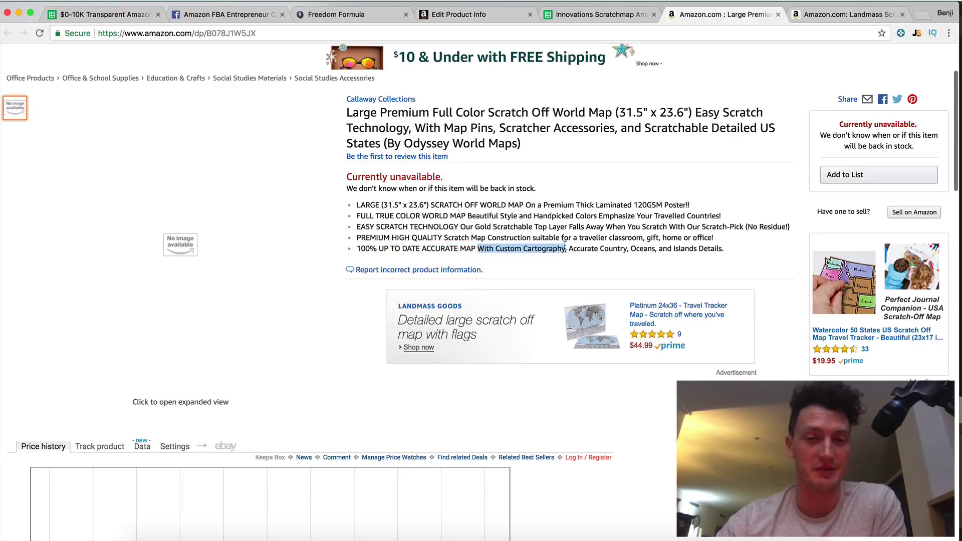
{"action": "left_click", "coordinate": [563, 247]}
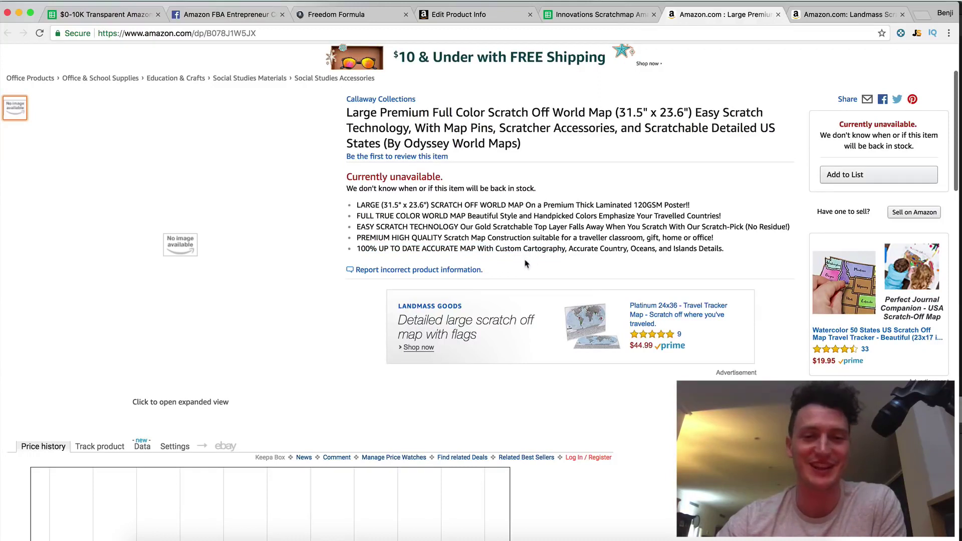
{"action": "left_click_drag", "start_coordinate": [496, 248], "coordinate": [739, 251]}
{"action": "left_click", "coordinate": [564, 248]}
{"action": "left_click", "coordinate": [738, 252]}
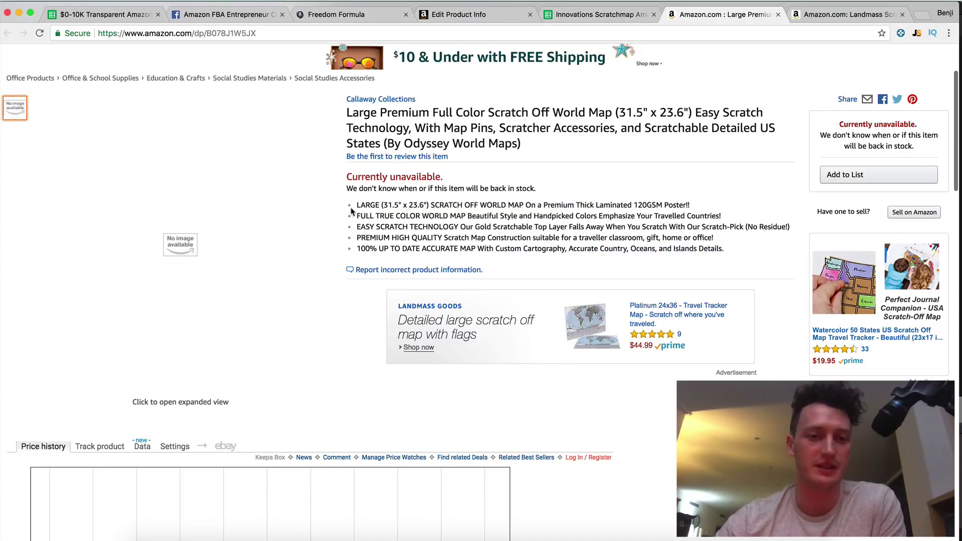
{"action": "left_click_drag", "start_coordinate": [358, 204], "coordinate": [605, 215]}
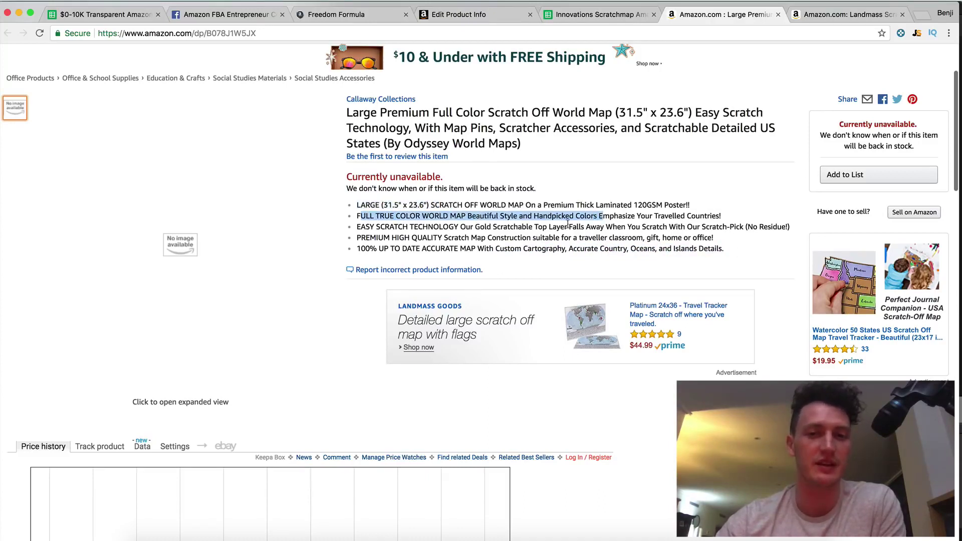
{"action": "left_click", "coordinate": [376, 235]}
{"action": "left_click_drag", "start_coordinate": [376, 235], "coordinate": [591, 250]}
{"action": "left_click", "coordinate": [720, 244]}
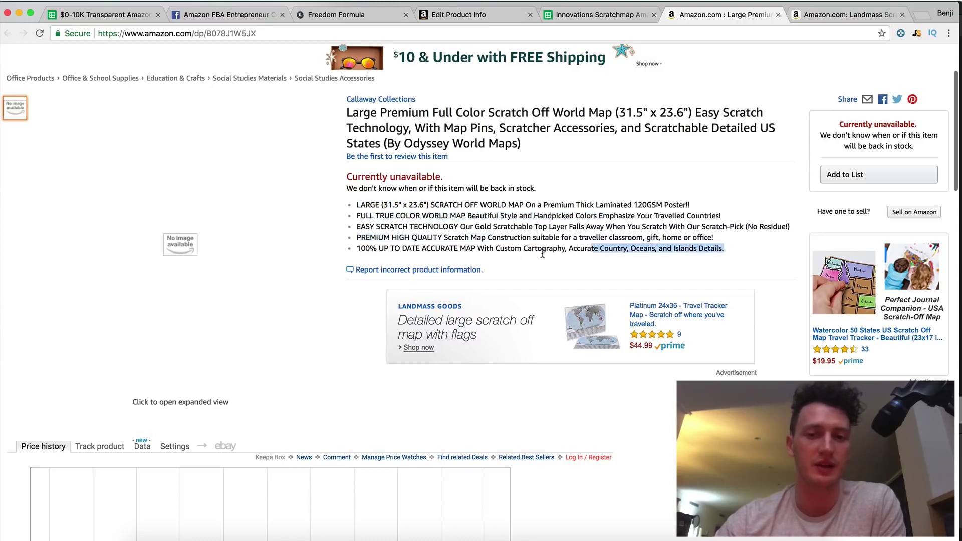
{"action": "left_click", "coordinate": [490, 257]}
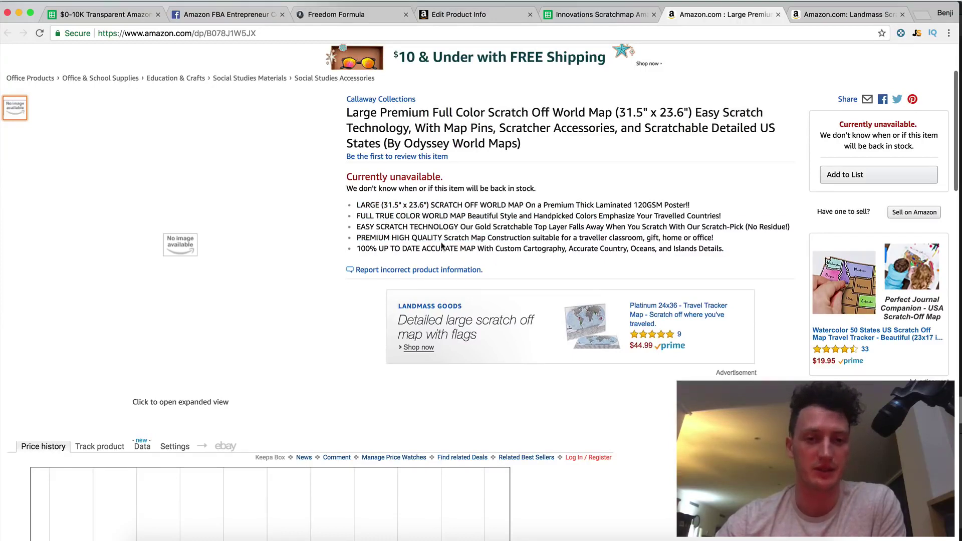
{"action": "left_click_drag", "start_coordinate": [444, 238], "coordinate": [485, 238]}
{"action": "left_click", "coordinate": [465, 246]}
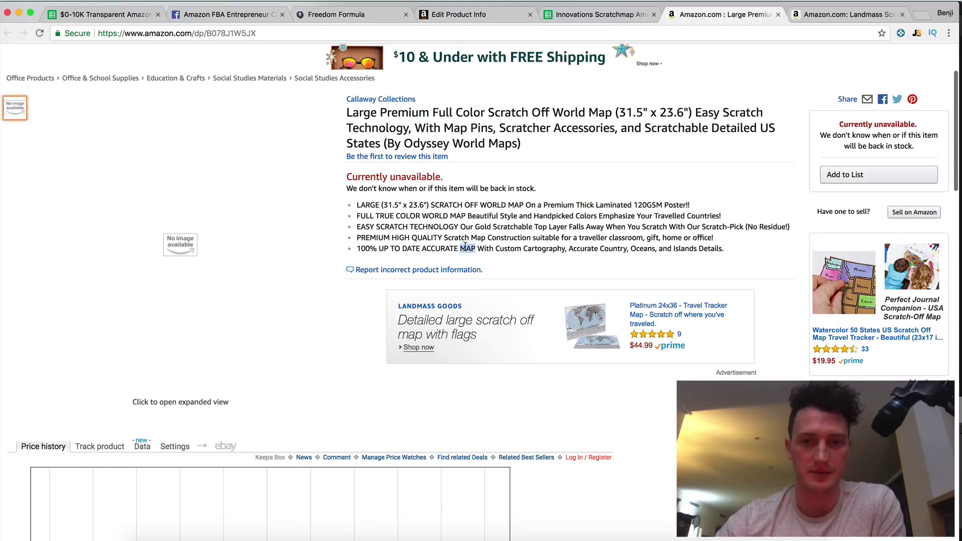
{"action": "double_click", "coordinate": [617, 249]}
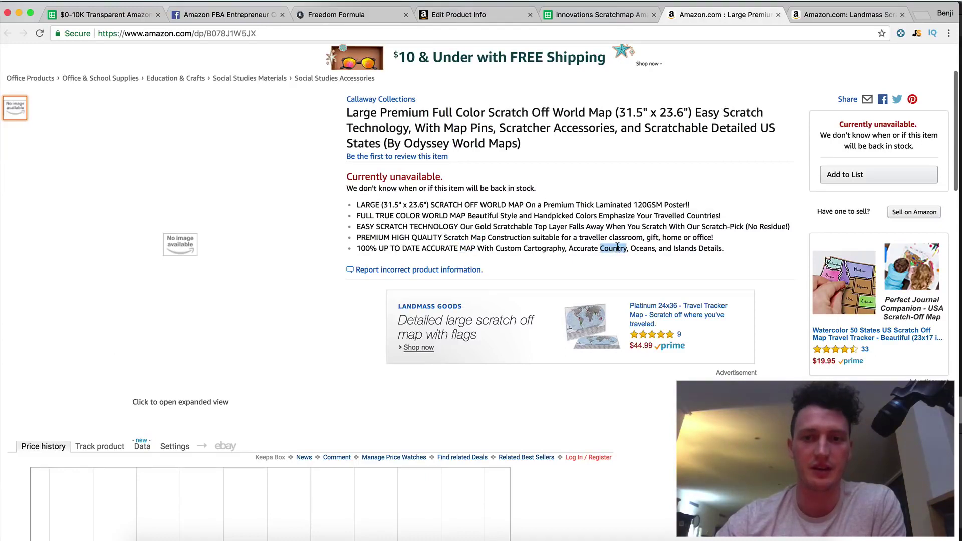
{"action": "scroll", "coordinate": [618, 247], "scroll_direction": "up", "scroll_amount": 1}
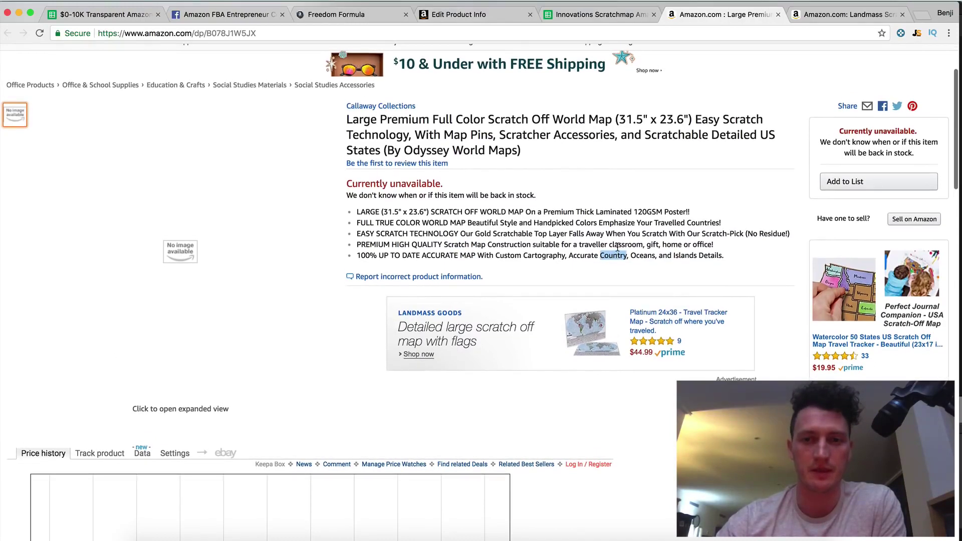
{"action": "left_click", "coordinate": [689, 214]}
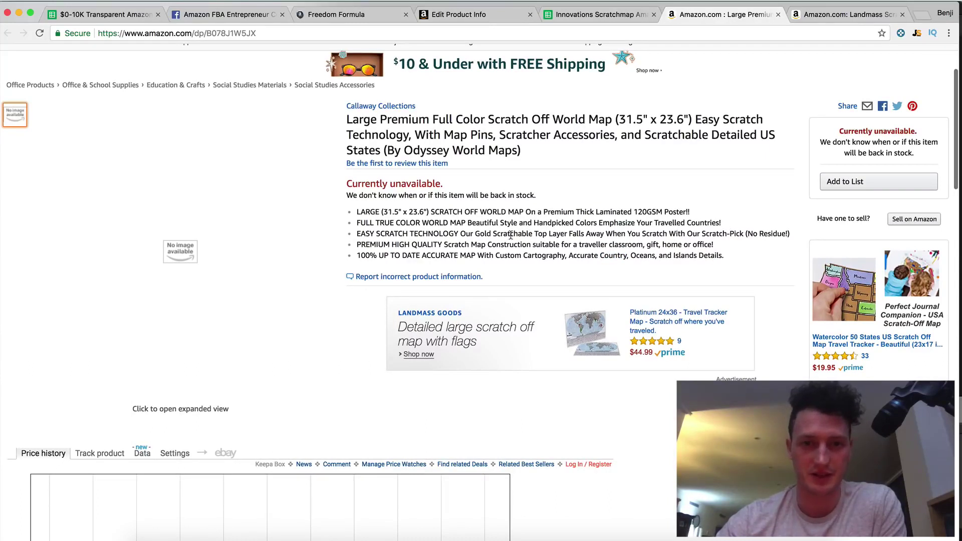
{"action": "double_click", "coordinate": [647, 232]}
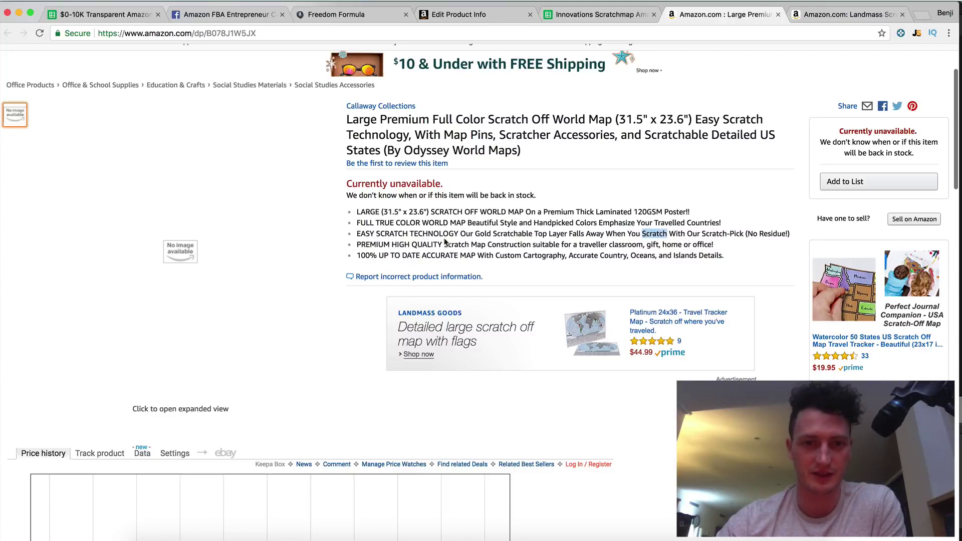
{"action": "double_click", "coordinate": [389, 233]}
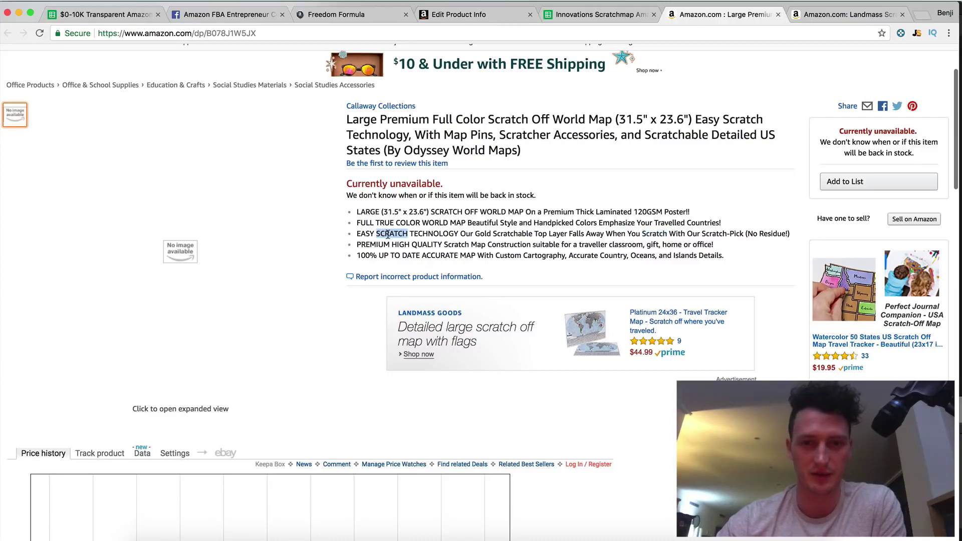
{"action": "double_click", "coordinate": [709, 234]}
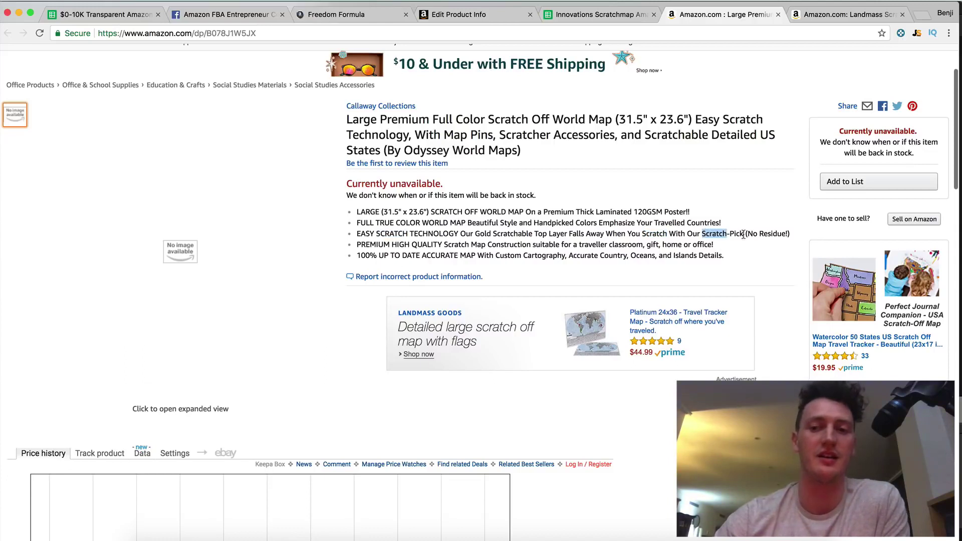
{"action": "left_click_drag", "start_coordinate": [353, 236], "coordinate": [765, 241]}
{"action": "left_click", "coordinate": [791, 238]}
{"action": "scroll", "coordinate": [790, 238], "scroll_direction": "down", "scroll_amount": 2}
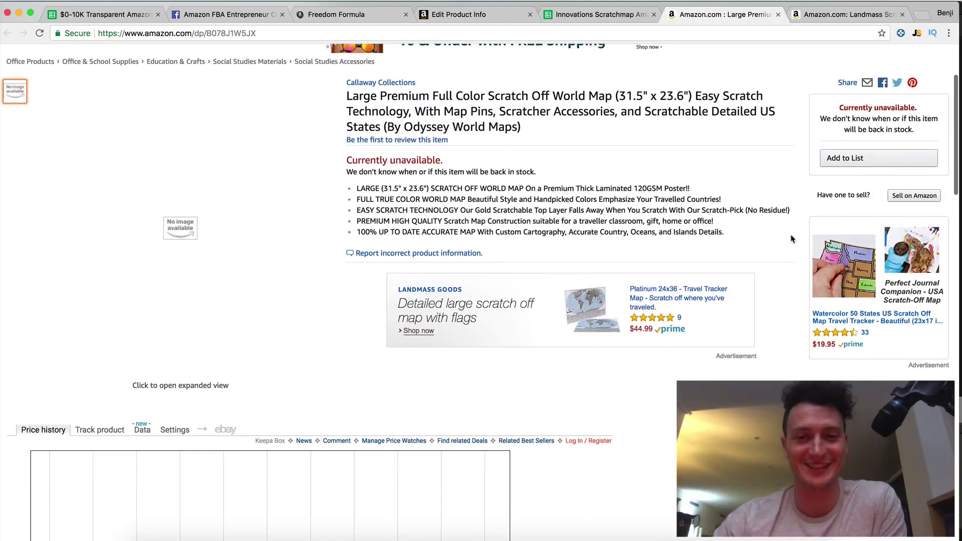
{"action": "scroll", "coordinate": [790, 238], "scroll_direction": "down", "scroll_amount": 4}
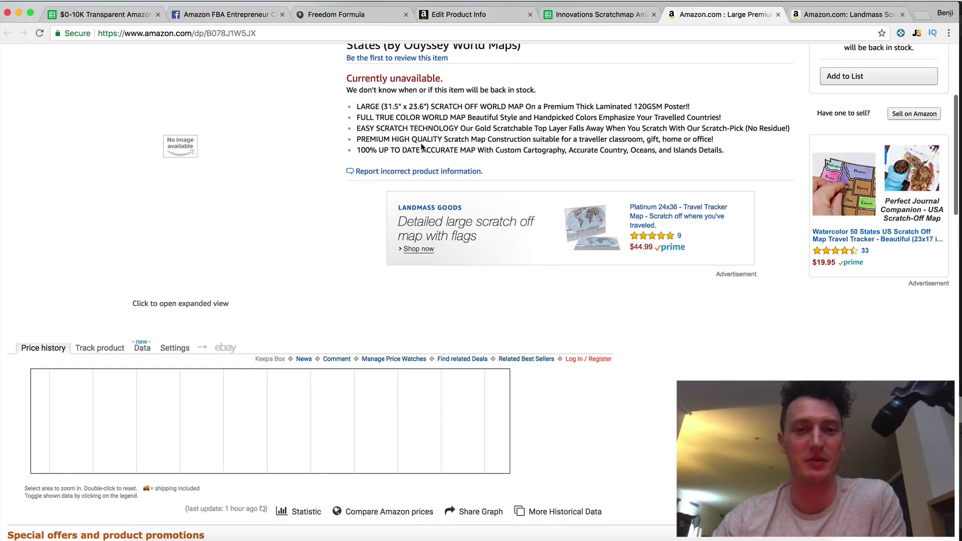
On the live listing, highlight the second bullet and the product description paragraph.
{"action": "left_click_drag", "start_coordinate": [450, 122], "coordinate": [722, 120]}
{"action": "left_click", "coordinate": [639, 119]}
{"action": "scroll", "coordinate": [575, 135], "scroll_direction": "down", "scroll_amount": 3}
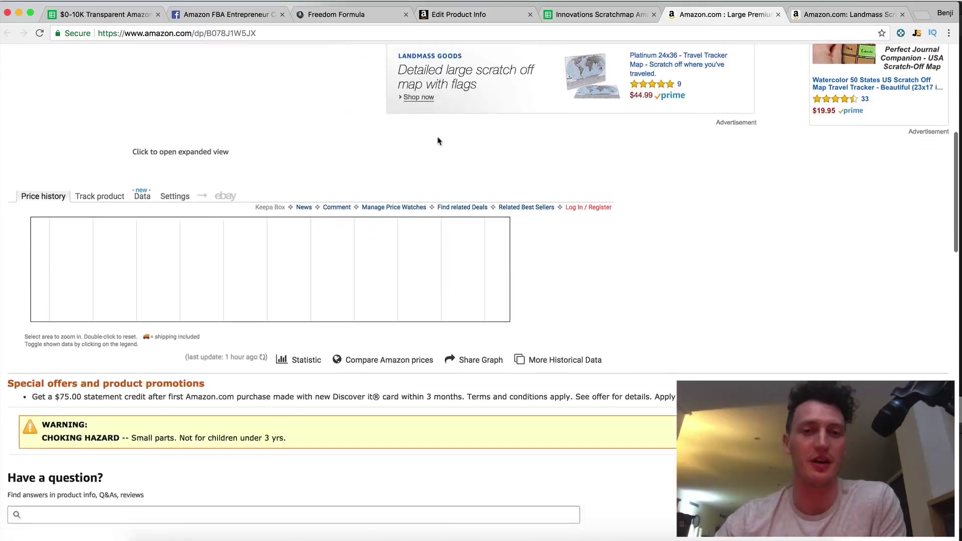
{"action": "scroll", "coordinate": [408, 247], "scroll_direction": "down", "scroll_amount": 6}
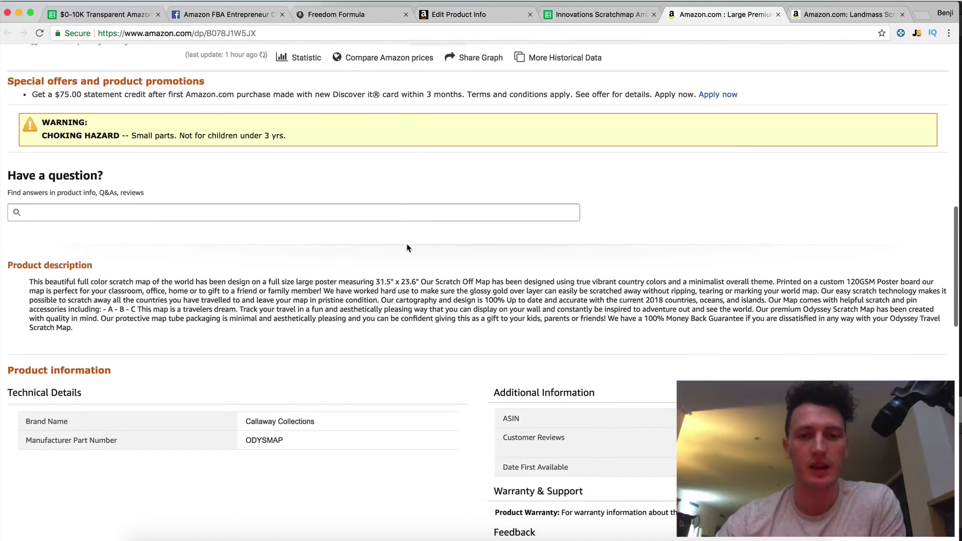
{"action": "left_click_drag", "start_coordinate": [10, 264], "coordinate": [110, 321]}
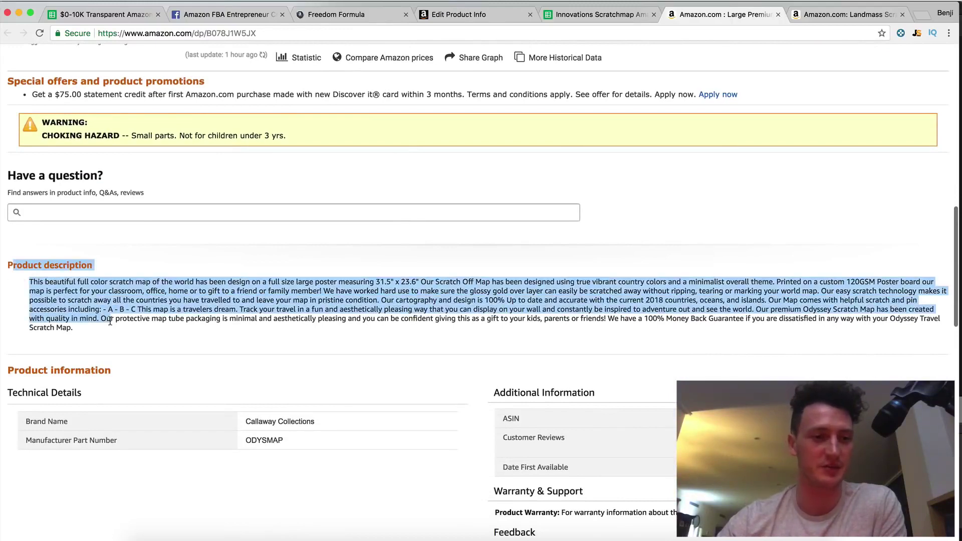
{"action": "left_click", "coordinate": [207, 243]}
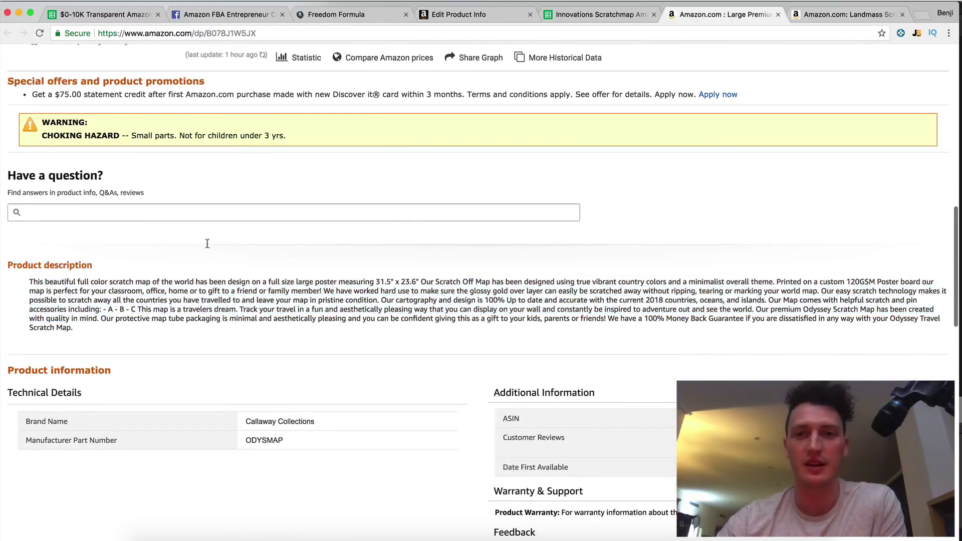
In the Edit Product Info editor, highlight the full 'This beautiful full color scratch map' description.
{"action": "left_click", "coordinate": [479, 15]}
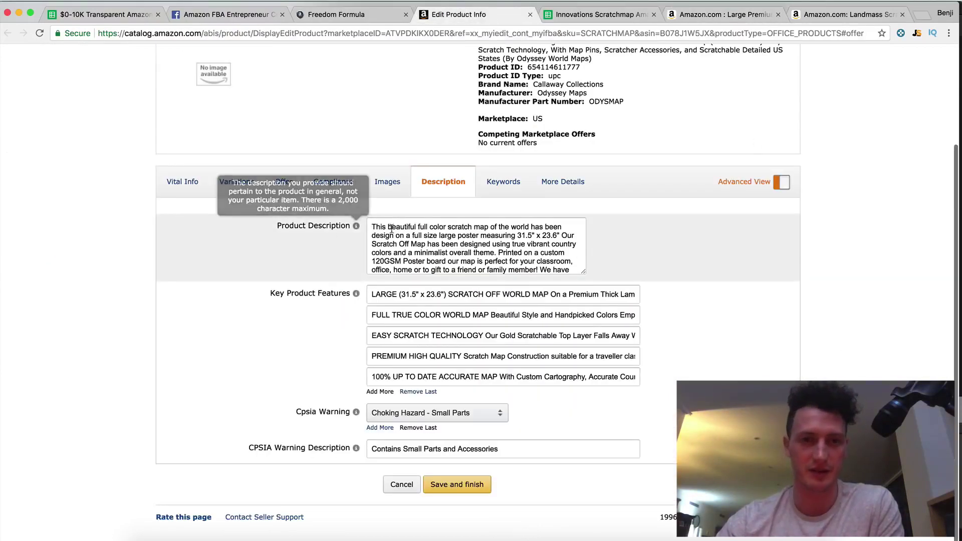
{"action": "left_click_drag", "start_coordinate": [374, 227], "coordinate": [731, 431]}
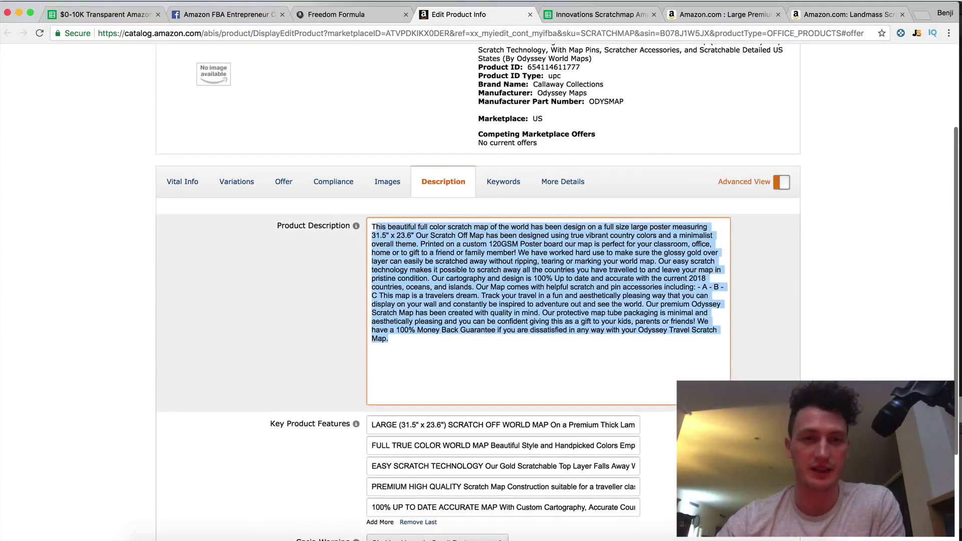
{"action": "scroll", "coordinate": [834, 333], "scroll_direction": "up", "scroll_amount": 3}
{"action": "scroll", "coordinate": [834, 333], "scroll_direction": "down", "scroll_amount": 1}
{"action": "left_click", "coordinate": [617, 420]}
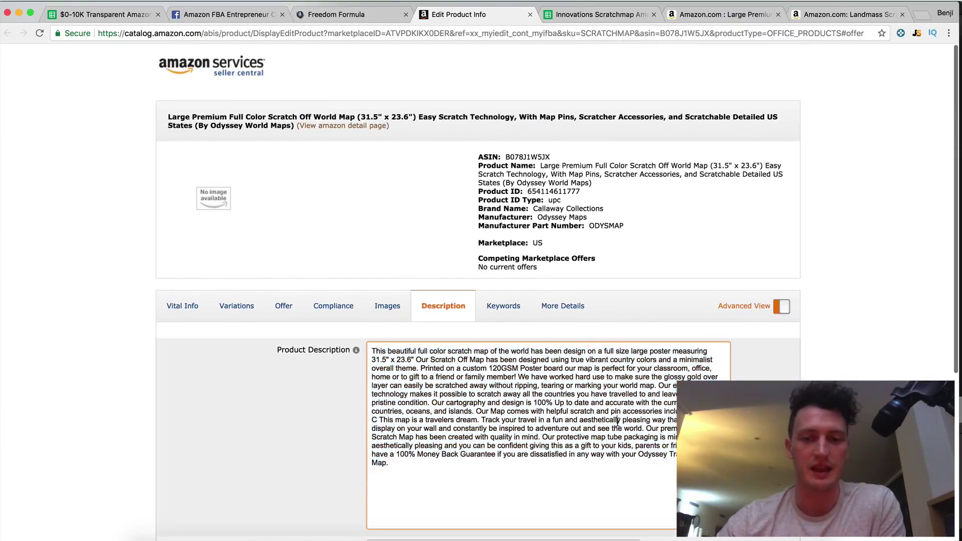
Close the enlarged Landmass product images and scroll down the Landmass listing.
{"action": "left_click", "coordinate": [837, 12]}
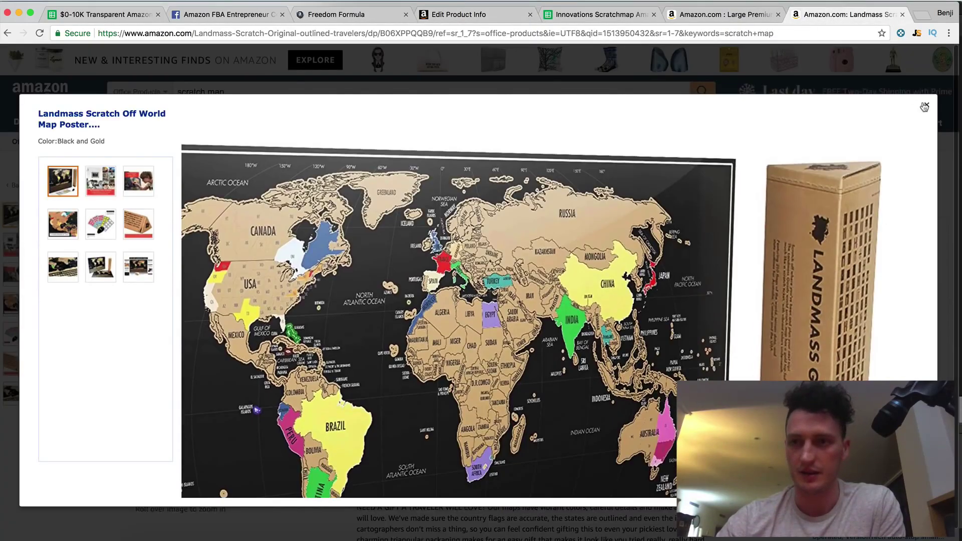
{"action": "left_click", "coordinate": [924, 106]}
{"action": "scroll", "coordinate": [575, 263], "scroll_direction": "down", "scroll_amount": 15}
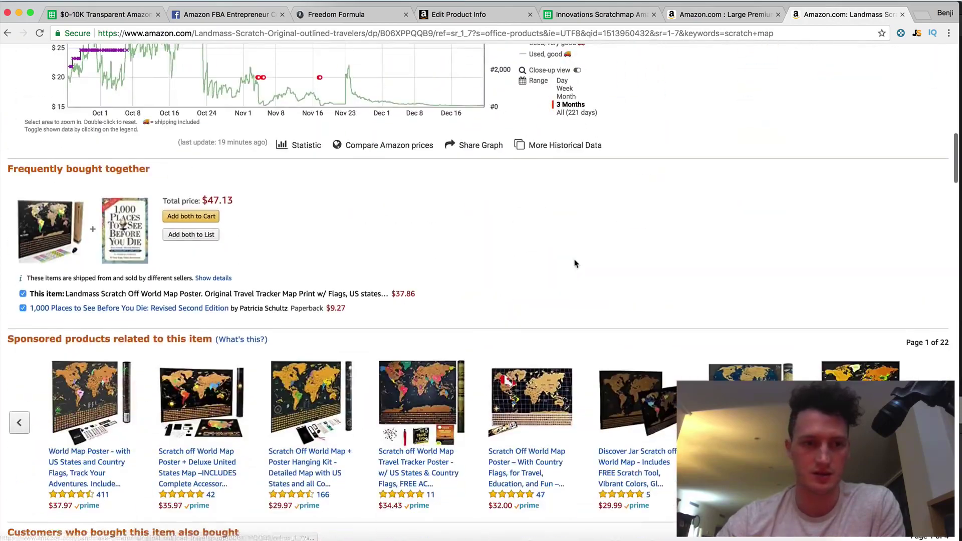
{"action": "scroll", "coordinate": [575, 263], "scroll_direction": "down", "scroll_amount": 15}
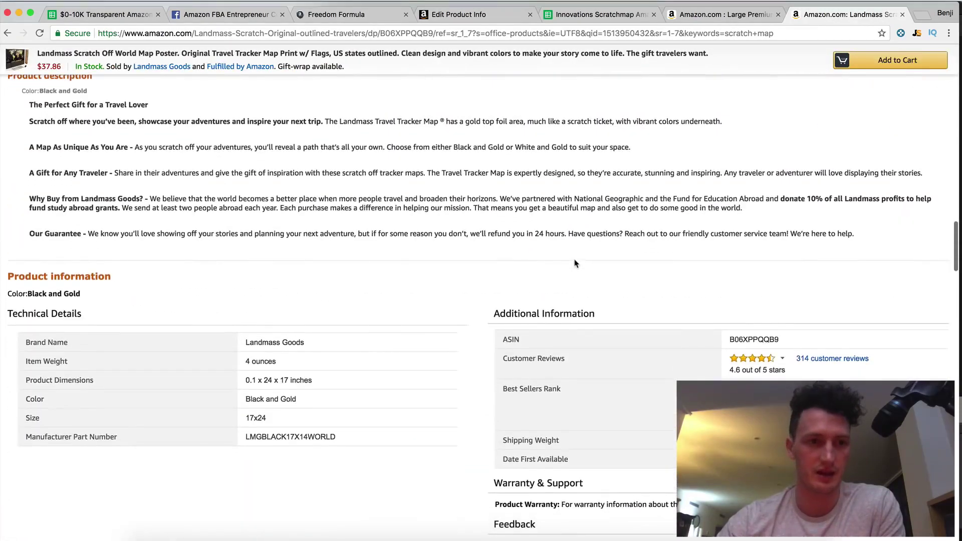
Go back to the 'scratch map' search results and scroll through the competing listings.
{"action": "key", "text": "super+bracketleft"}
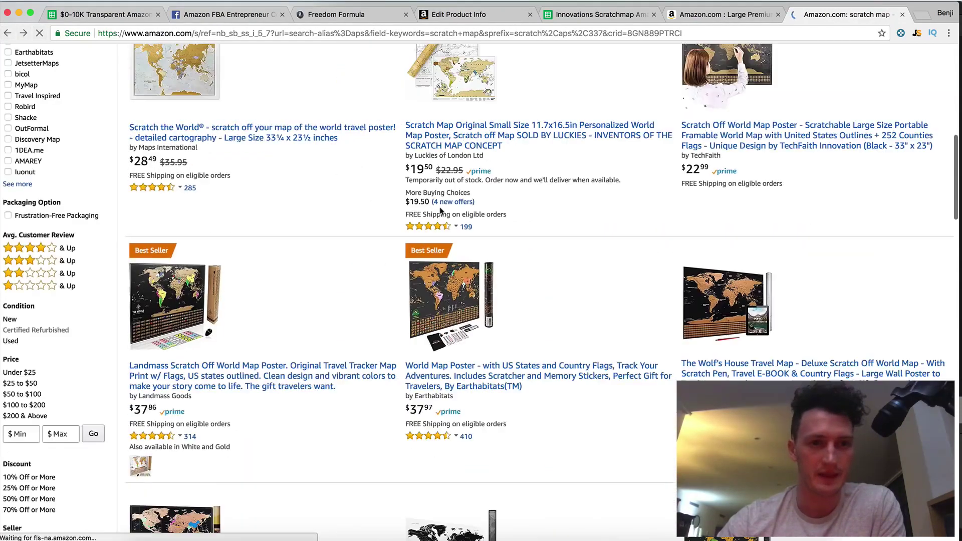
{"action": "scroll", "coordinate": [441, 210], "scroll_direction": "up", "scroll_amount": 5}
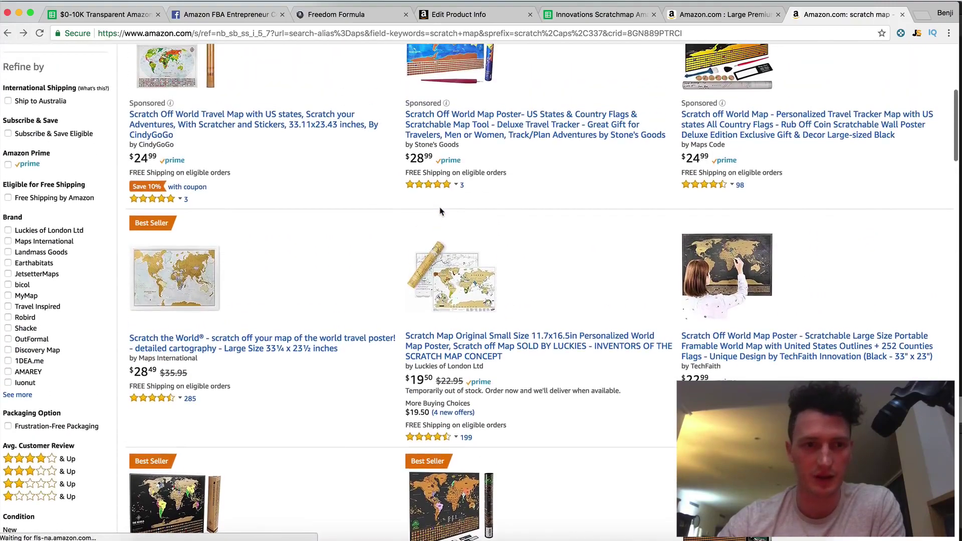
{"action": "scroll", "coordinate": [440, 211], "scroll_direction": "up", "scroll_amount": 5}
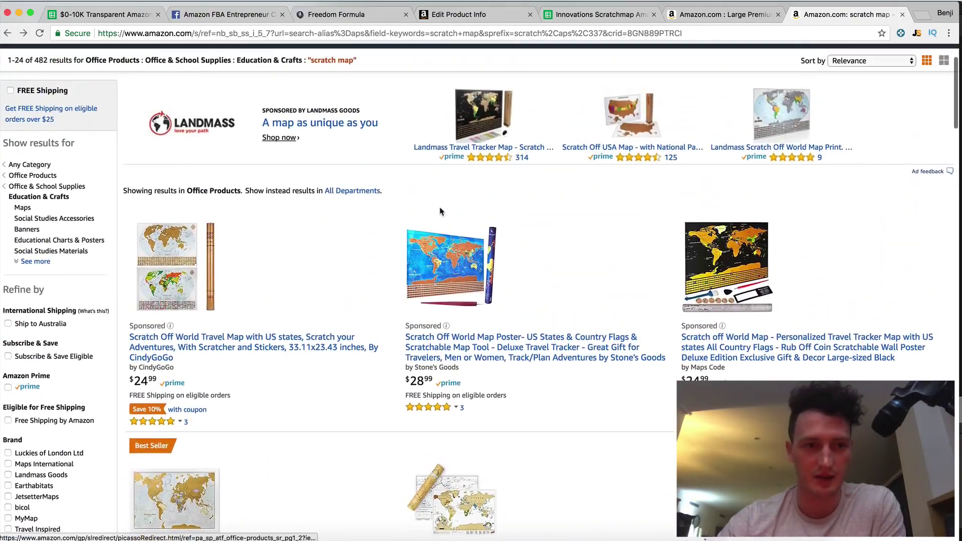
{"action": "scroll", "coordinate": [441, 211], "scroll_direction": "down", "scroll_amount": 10}
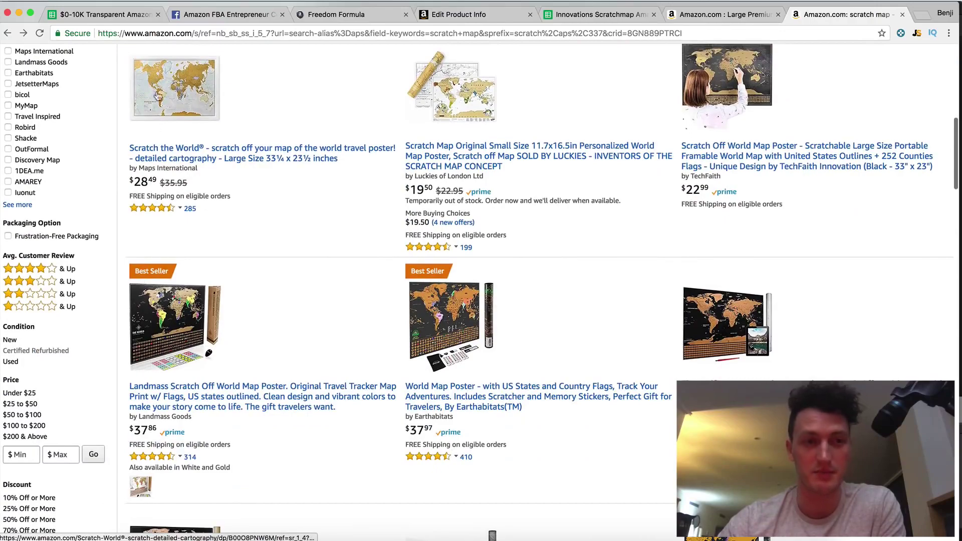
{"action": "scroll", "coordinate": [182, 83], "scroll_direction": "down", "scroll_amount": 4}
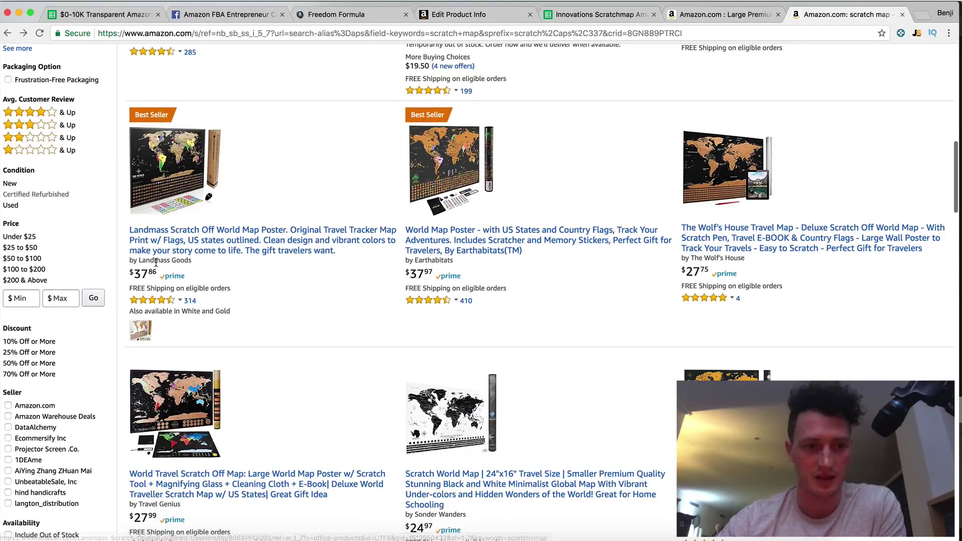
Search Google for 'enhanced brand content amazon' and open the CPC Strategy article.
{"action": "key", "text": "ctrl+t"}
{"action": "type", "text": "e"}
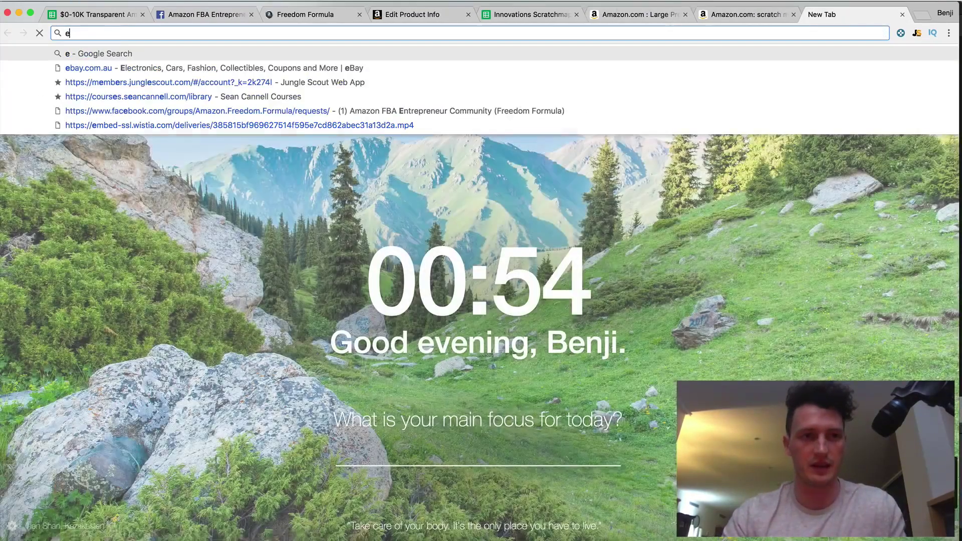
{"action": "type", "text": "nhanced brand "}
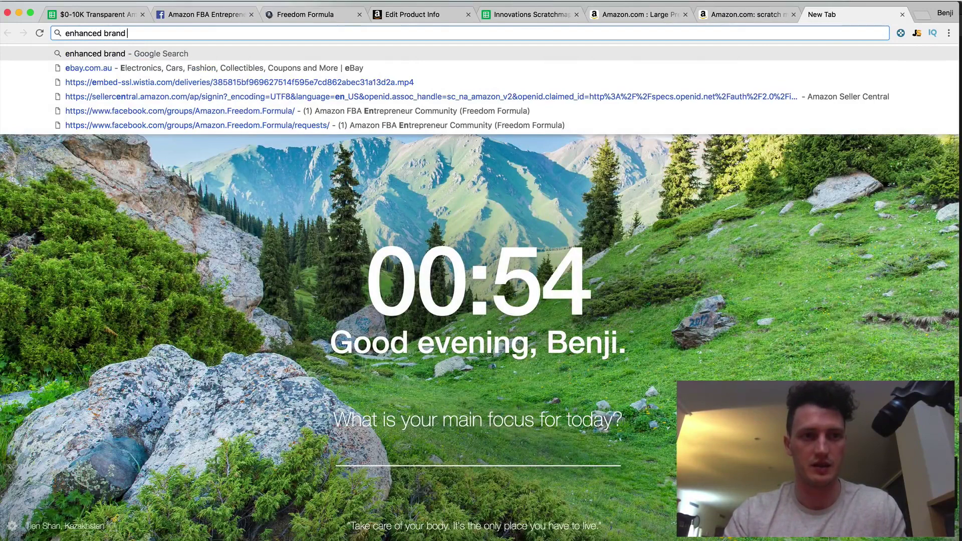
{"action": "type", "text": "content amazon"}
{"action": "key", "text": "Return"}
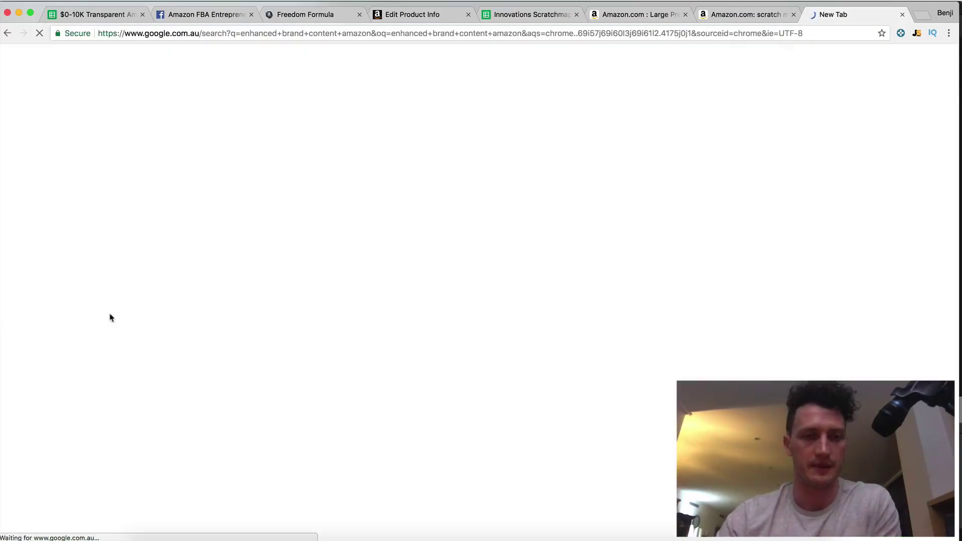
{"action": "left_click", "coordinate": [120, 150]}
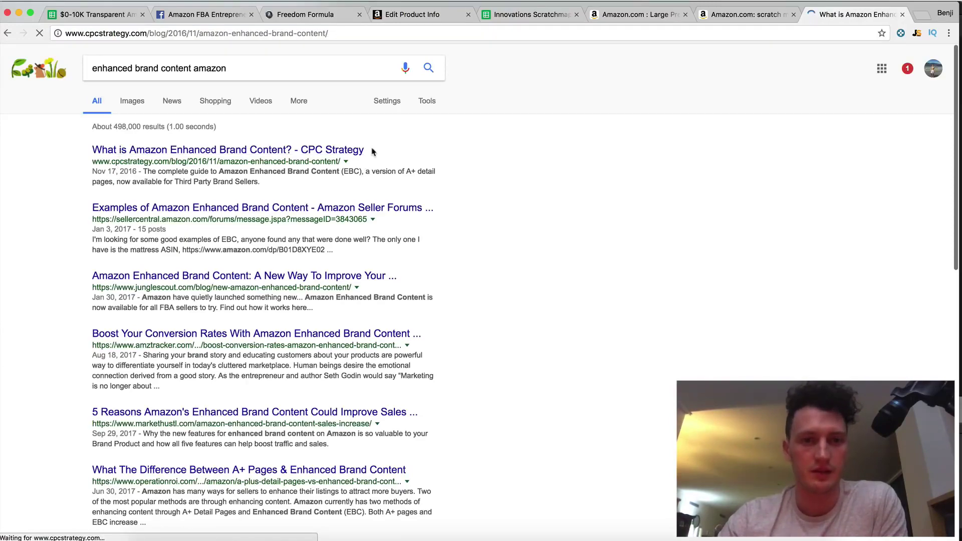
Read down the article to its EBC examples for mobile app and browser.
{"action": "scroll", "coordinate": [425, 214], "scroll_direction": "down", "scroll_amount": 10}
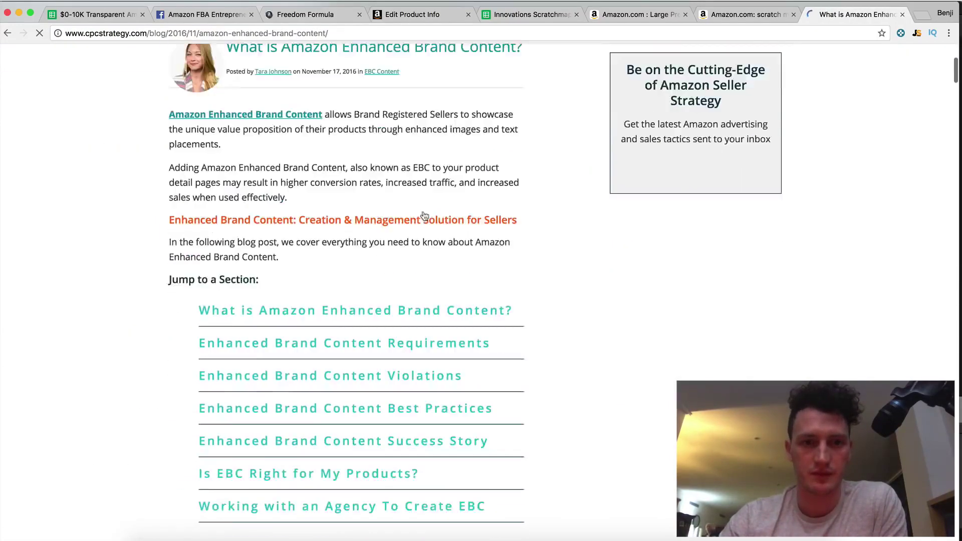
{"action": "scroll", "coordinate": [424, 211], "scroll_direction": "down", "scroll_amount": 20}
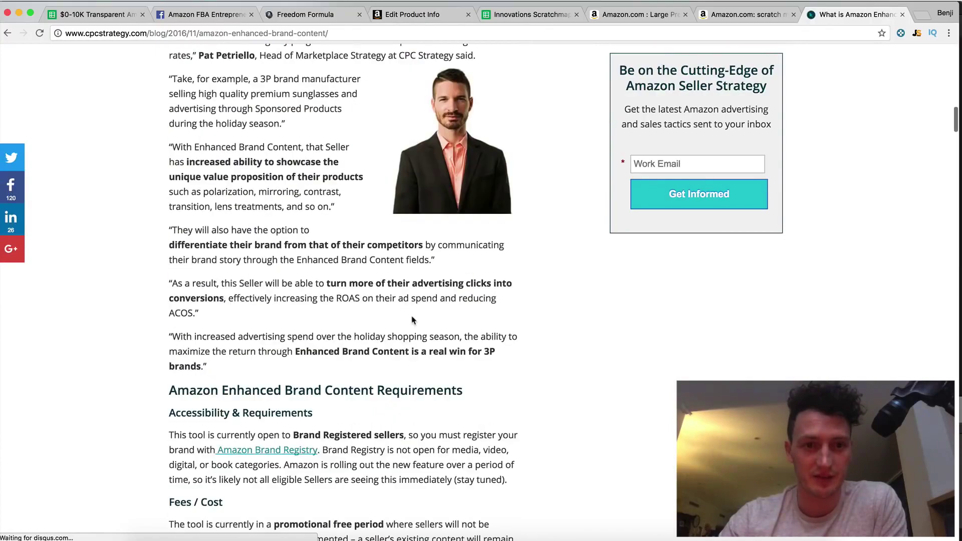
{"action": "scroll", "coordinate": [412, 319], "scroll_direction": "down", "scroll_amount": 20}
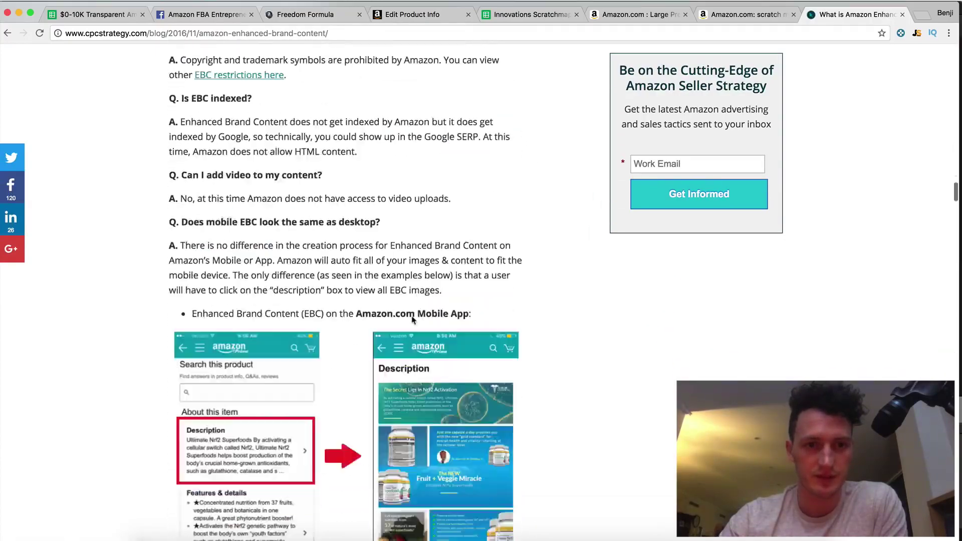
{"action": "scroll", "coordinate": [414, 313], "scroll_direction": "up", "scroll_amount": 1}
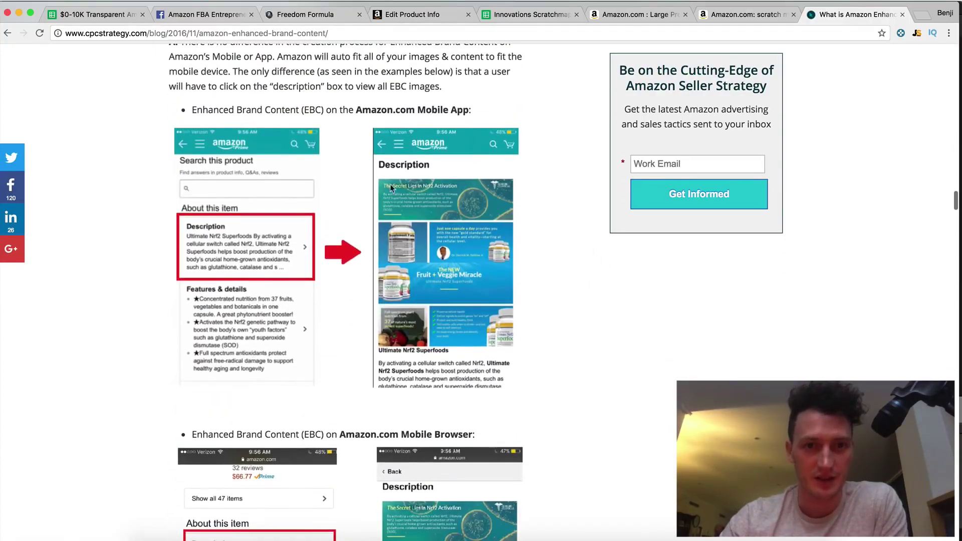
{"action": "mouse_move", "coordinate": [432, 239]}
{"action": "left_mouse_down"}
{"action": "mouse_move", "coordinate": [301, 236]}
{"action": "mouse_move", "coordinate": [435, 247]}
{"action": "left_mouse_up"}
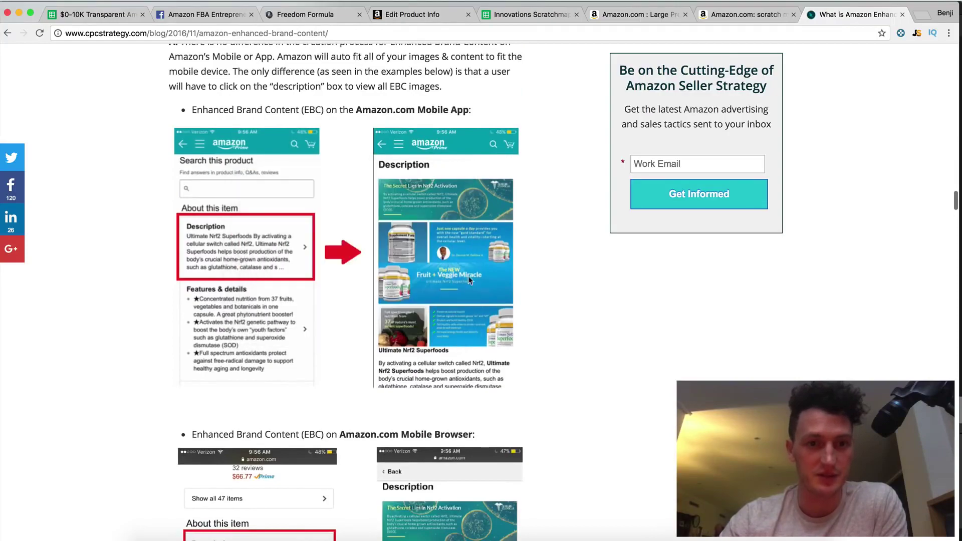
{"action": "scroll", "coordinate": [469, 282], "scroll_direction": "down", "scroll_amount": 10}
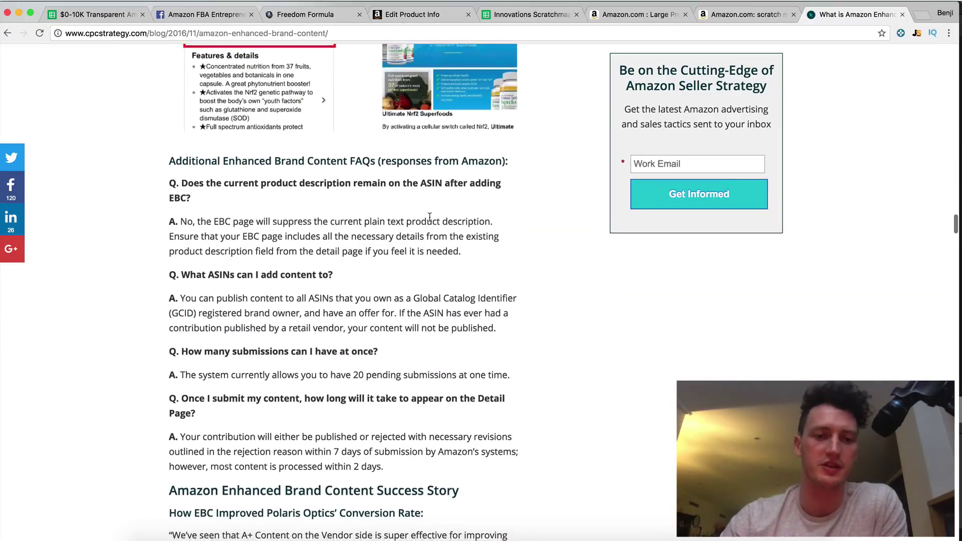
{"action": "scroll", "coordinate": [430, 216], "scroll_direction": "down", "scroll_amount": 5}
{"action": "scroll", "coordinate": [429, 303], "scroll_direction": "up", "scroll_amount": 15}
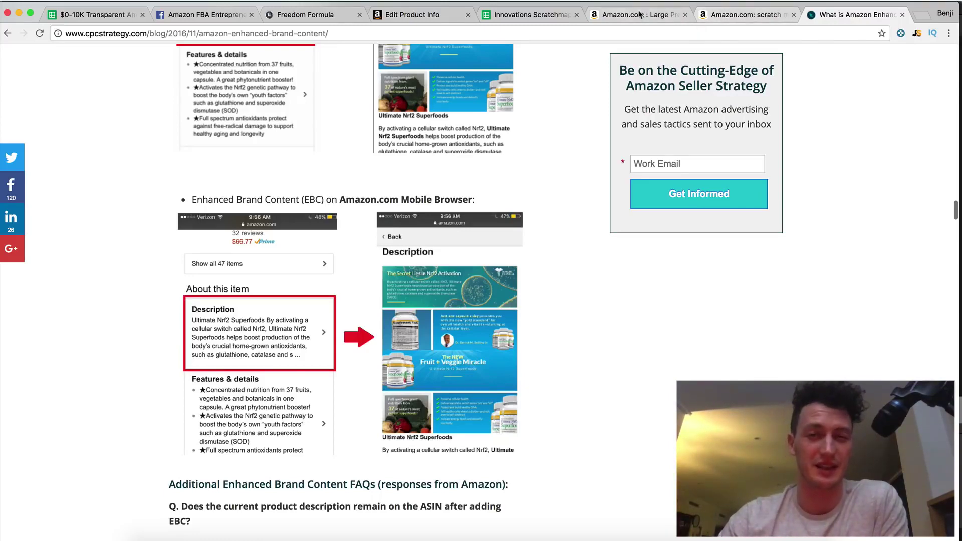
On the scratch map product page, select the whole product description paragraph.
{"action": "left_click", "coordinate": [723, 16]}
{"action": "left_click", "coordinate": [759, 22]}
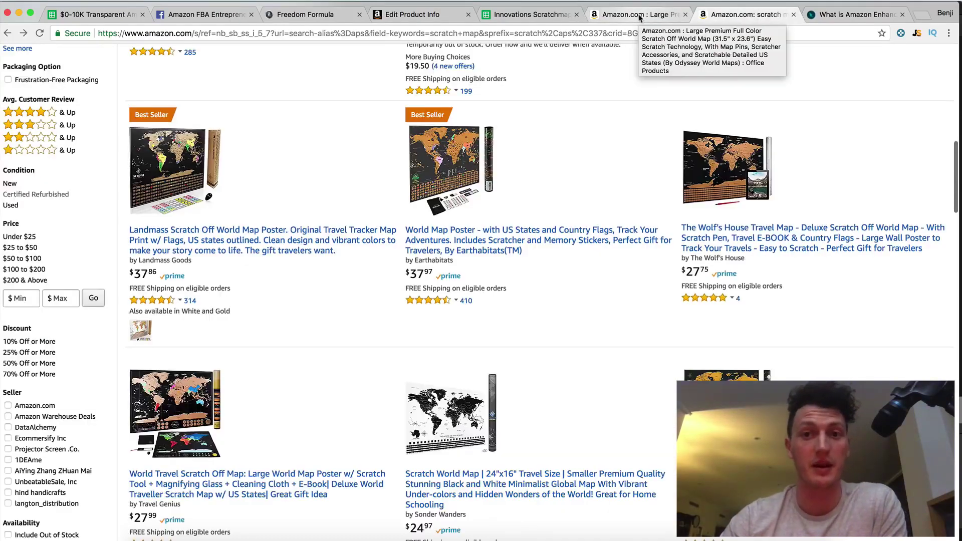
{"action": "left_click", "coordinate": [640, 16]}
{"action": "scroll", "coordinate": [622, 291], "scroll_direction": "up", "scroll_amount": 15}
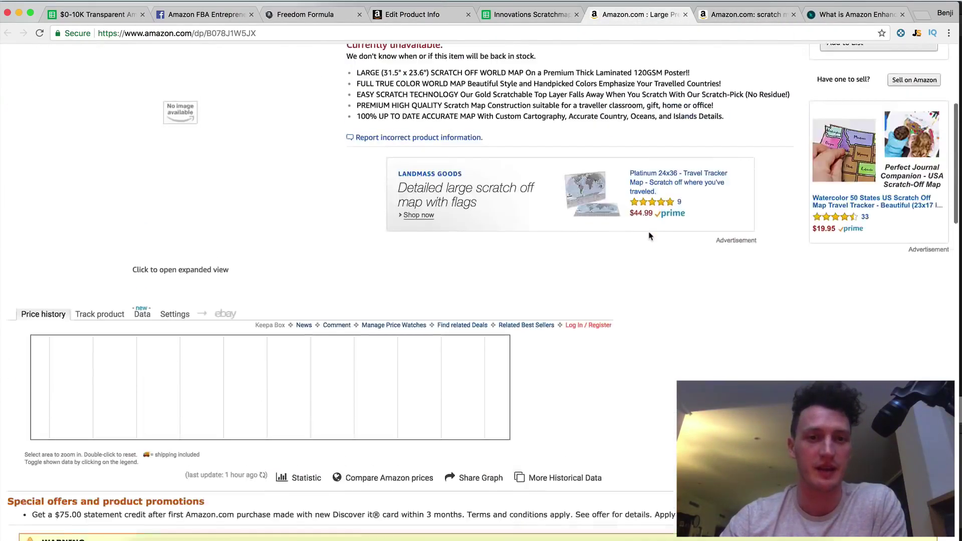
{"action": "scroll", "coordinate": [291, 165], "scroll_direction": "down", "scroll_amount": 20}
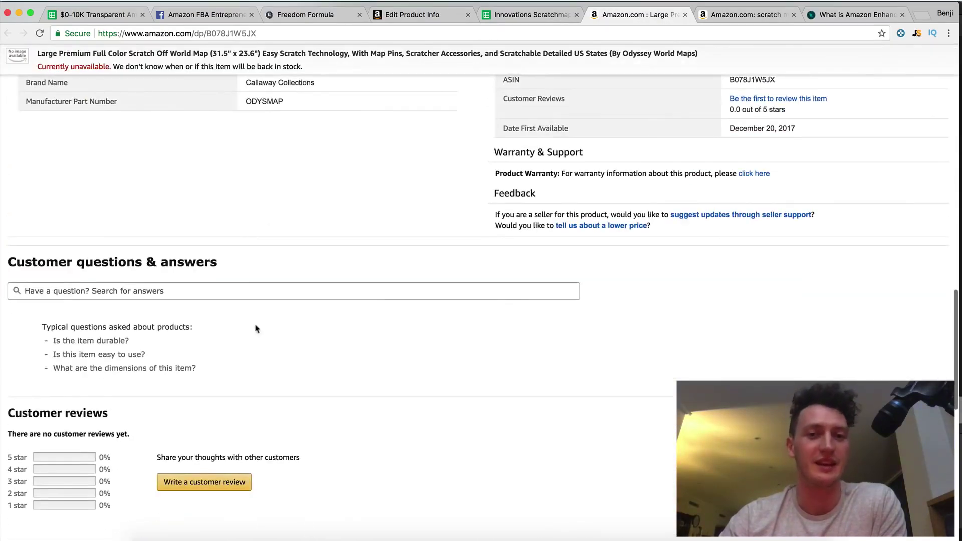
{"action": "scroll", "coordinate": [260, 341], "scroll_direction": "up", "scroll_amount": 10}
{"action": "left_click_drag", "start_coordinate": [31, 375], "coordinate": [108, 424]}
{"action": "left_click", "coordinate": [111, 423]}
{"action": "triple_click", "coordinate": [627, 391]}
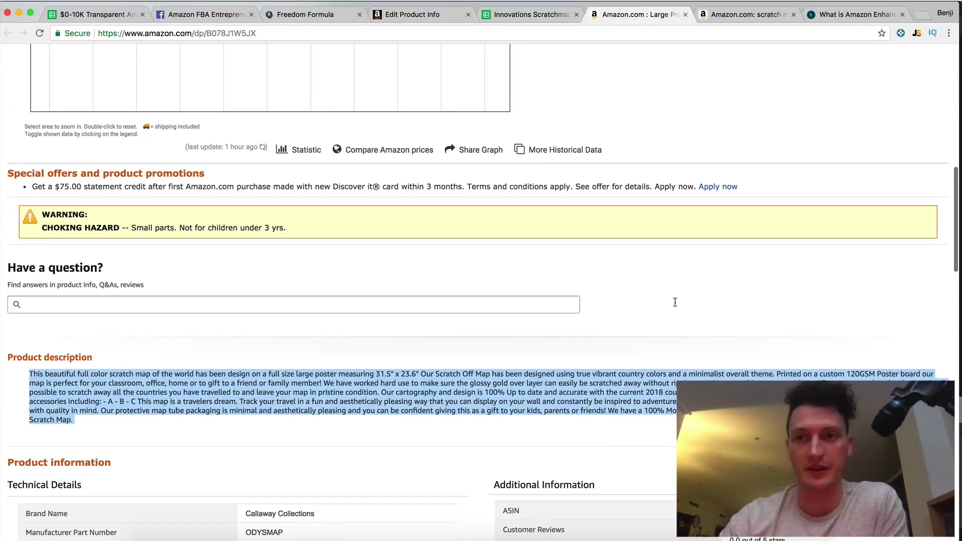
Deselect the description and return to the scratch map search results.
{"action": "left_click", "coordinate": [742, 16]}
{"action": "left_click", "coordinate": [689, 20]}
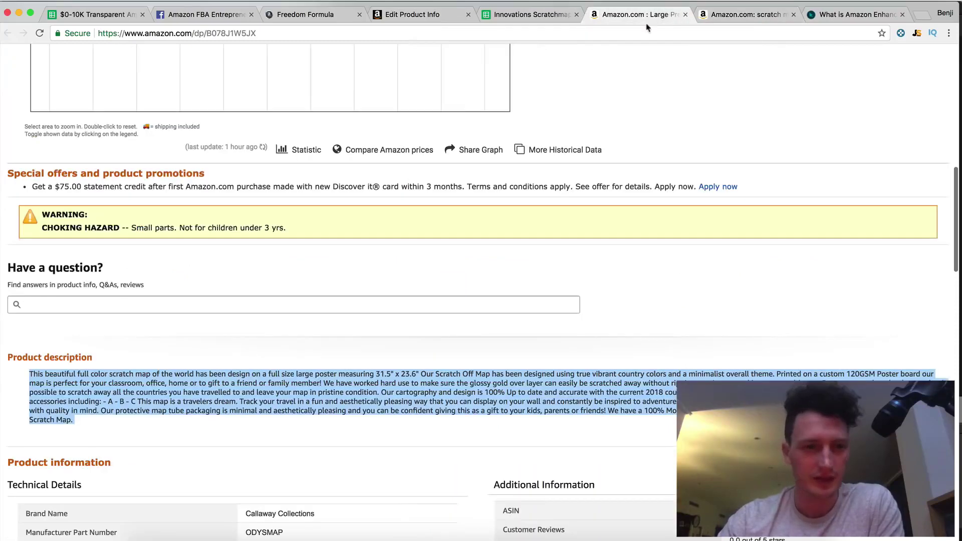
{"action": "left_click", "coordinate": [149, 371]}
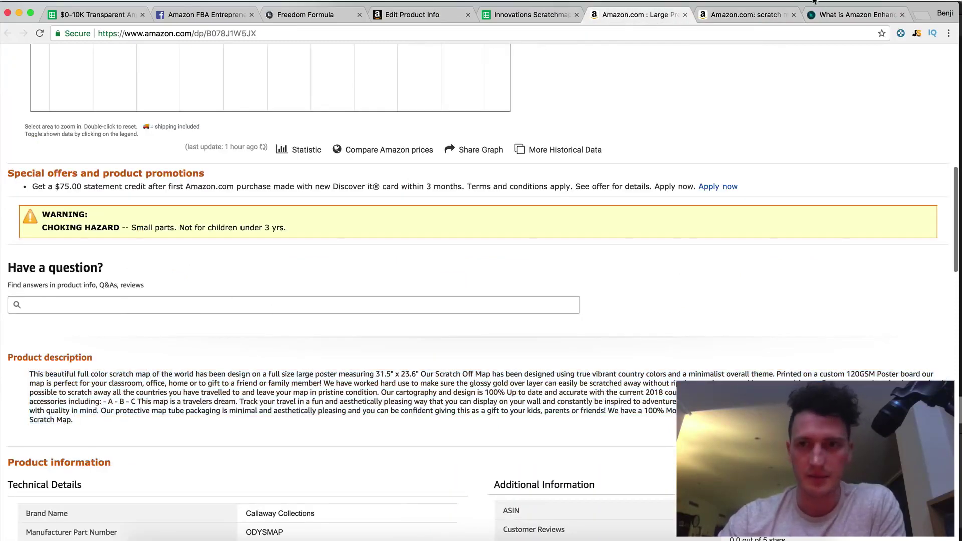
{"action": "left_click", "coordinate": [753, 16]}
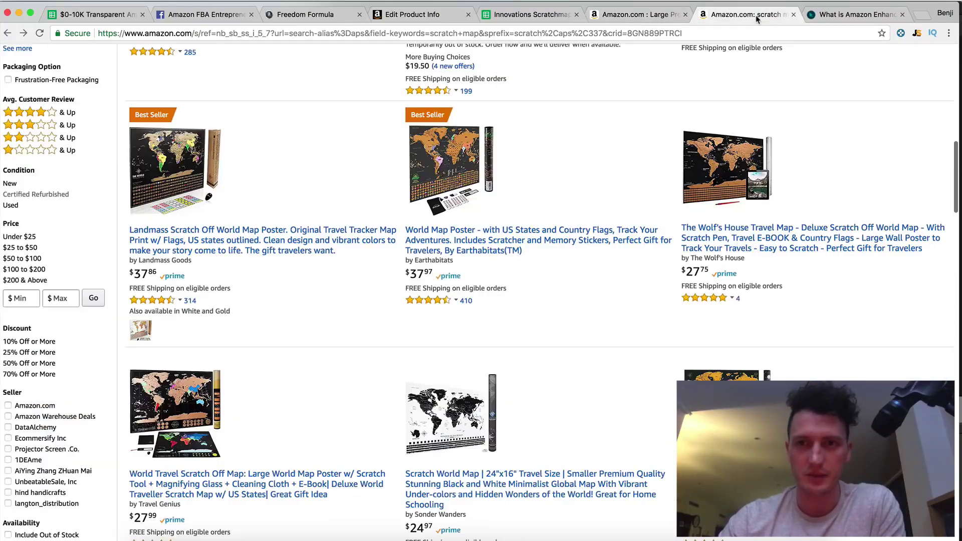
Open the Seller Central description editor and highlight the opening poster-size and vibrant-colours sentences.
{"action": "left_click", "coordinate": [506, 15]}
{"action": "left_click", "coordinate": [423, 15]}
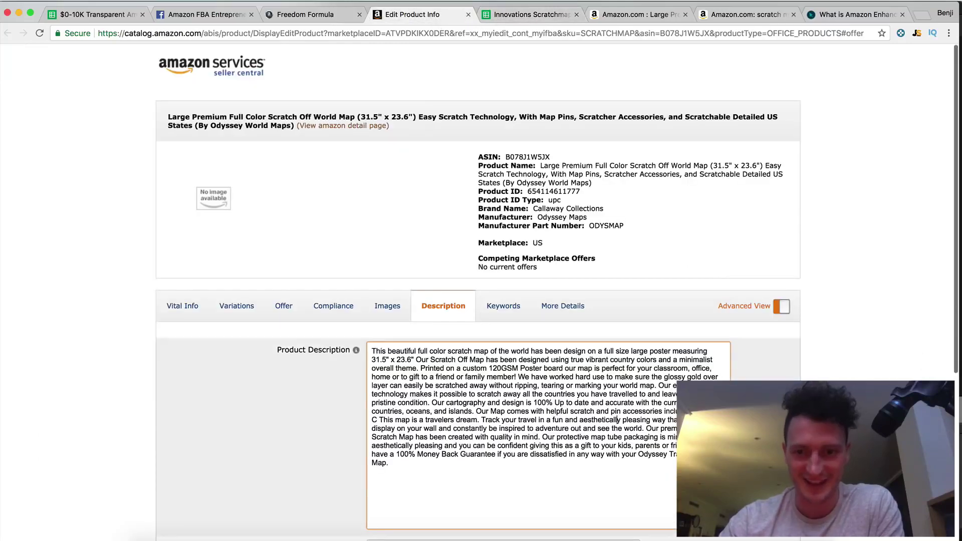
{"action": "scroll", "coordinate": [551, 336], "scroll_direction": "down", "scroll_amount": 8}
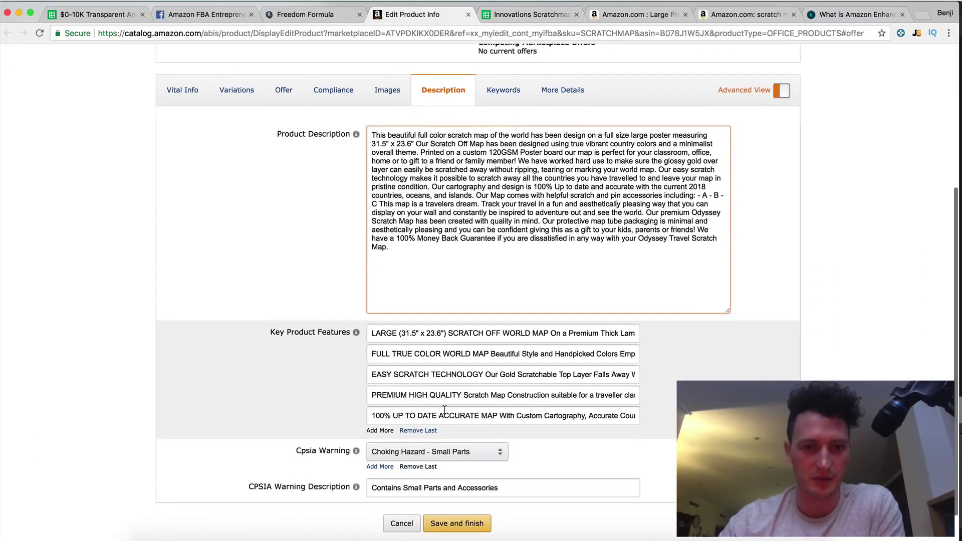
{"action": "left_click_drag", "start_coordinate": [373, 135], "coordinate": [512, 152]}
{"action": "left_click", "coordinate": [416, 144]}
{"action": "left_click", "coordinate": [438, 143]}
{"action": "left_click_drag", "start_coordinate": [416, 144], "coordinate": [534, 152]}
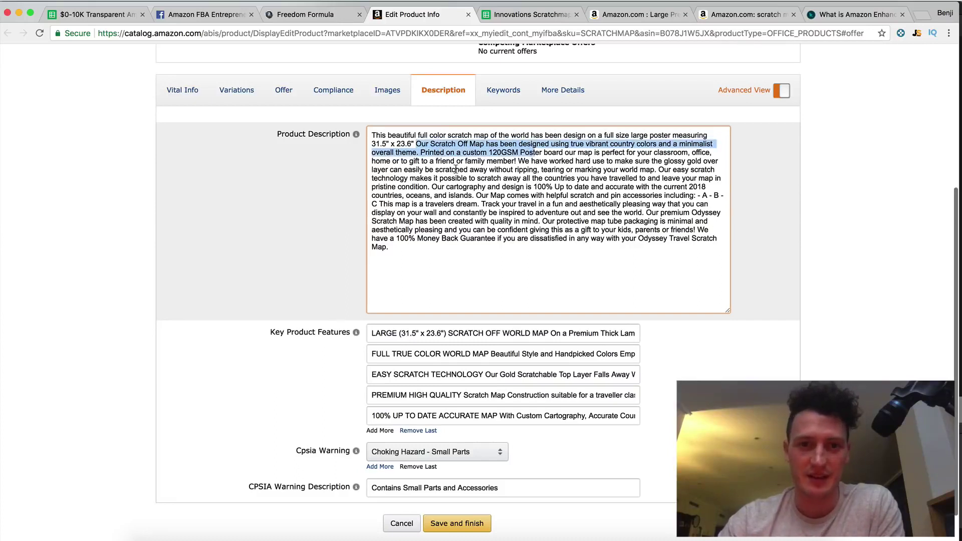
Highlight the gold layer, 2018 cartography, Odyssey quality and Money Back Guarantee sentences.
{"action": "left_click_drag", "start_coordinate": [530, 161], "coordinate": [529, 171]}
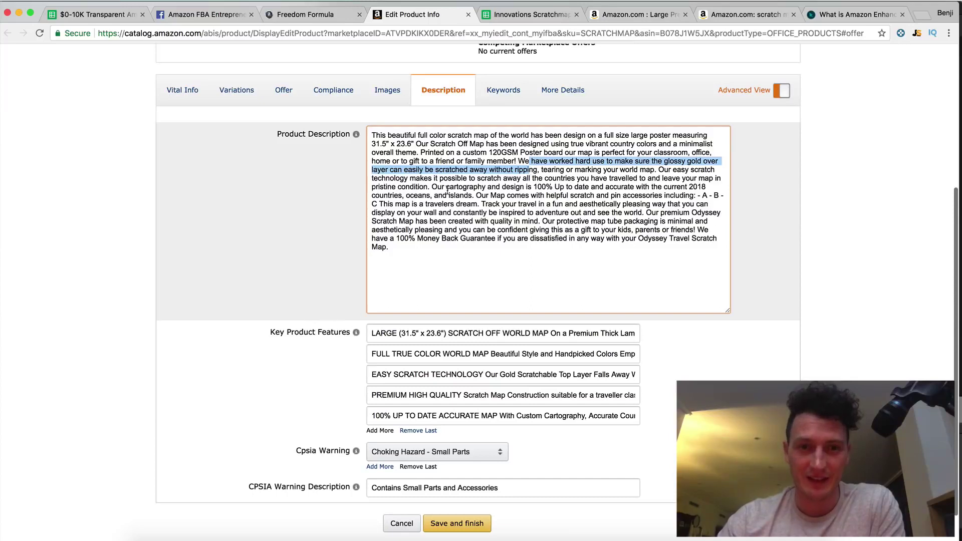
{"action": "left_click_drag", "start_coordinate": [437, 187], "coordinate": [715, 187]}
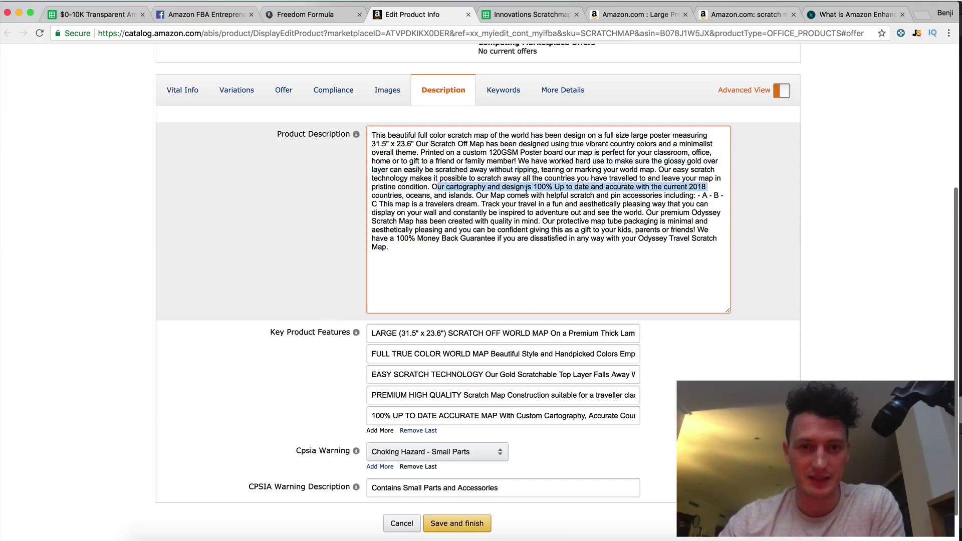
{"action": "left_click", "coordinate": [525, 188]}
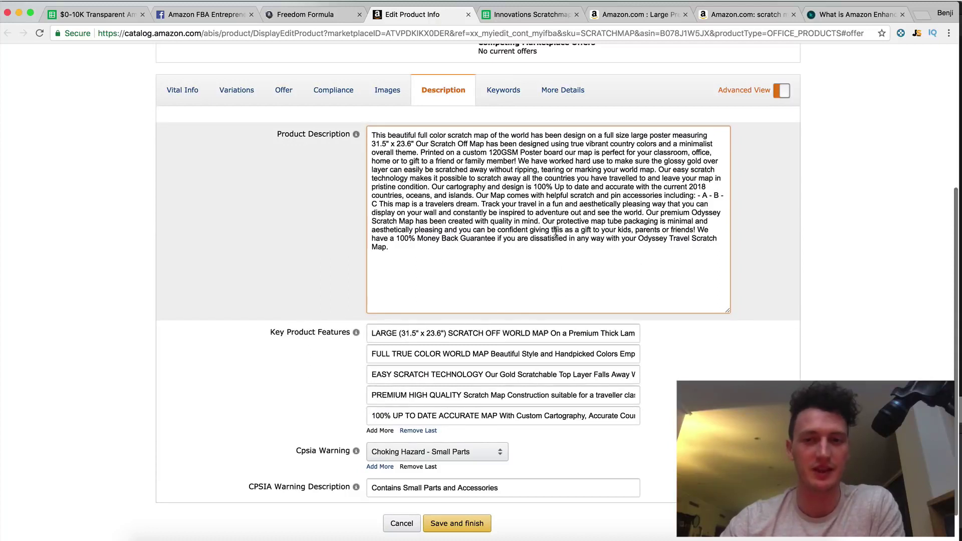
{"action": "mouse_move", "coordinate": [646, 214]}
{"action": "left_mouse_down"}
{"action": "mouse_move", "coordinate": [650, 230]}
{"action": "mouse_move", "coordinate": [523, 221]}
{"action": "mouse_move", "coordinate": [651, 222]}
{"action": "left_mouse_up"}
{"action": "left_click", "coordinate": [651, 222]}
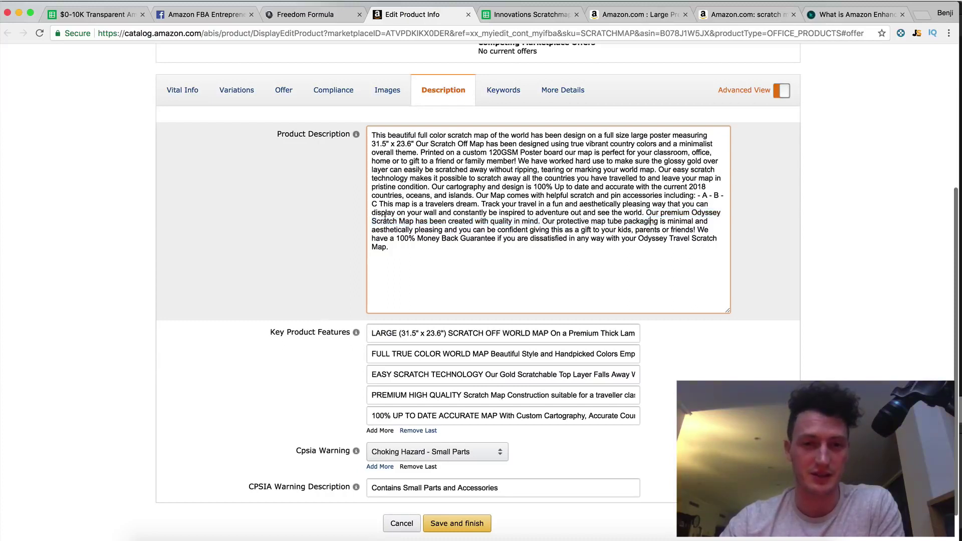
{"action": "left_click_drag", "start_coordinate": [396, 241], "coordinate": [406, 250]}
{"action": "left_click", "coordinate": [405, 251]}
{"action": "scroll", "coordinate": [411, 254], "scroll_direction": "down", "scroll_amount": 1}
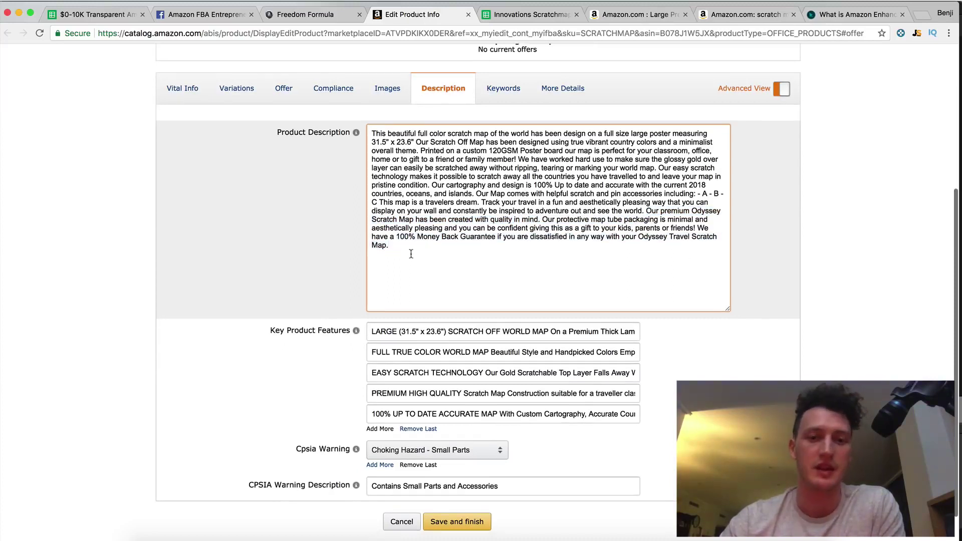
{"action": "mouse_move", "coordinate": [356, 134]}
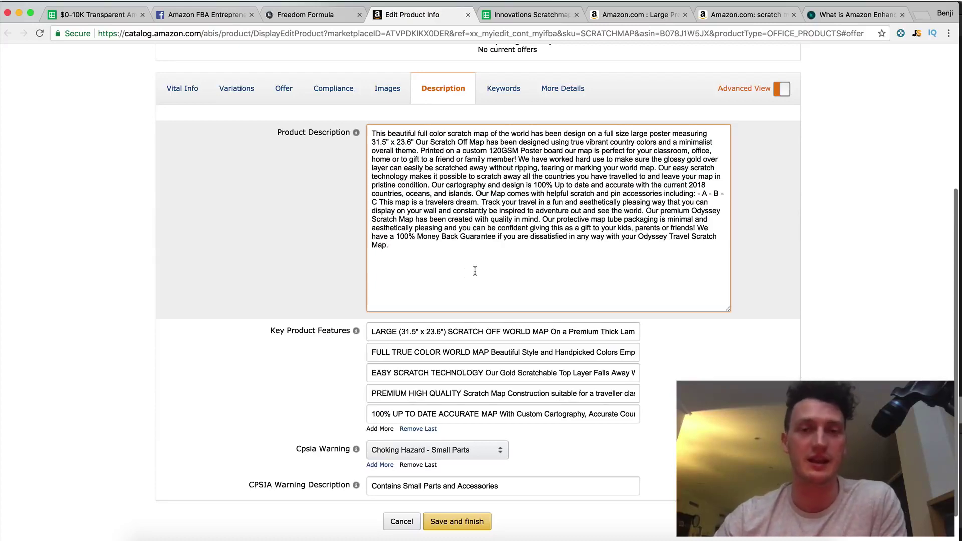
{"action": "scroll", "coordinate": [475, 266], "scroll_direction": "up", "scroll_amount": 2}
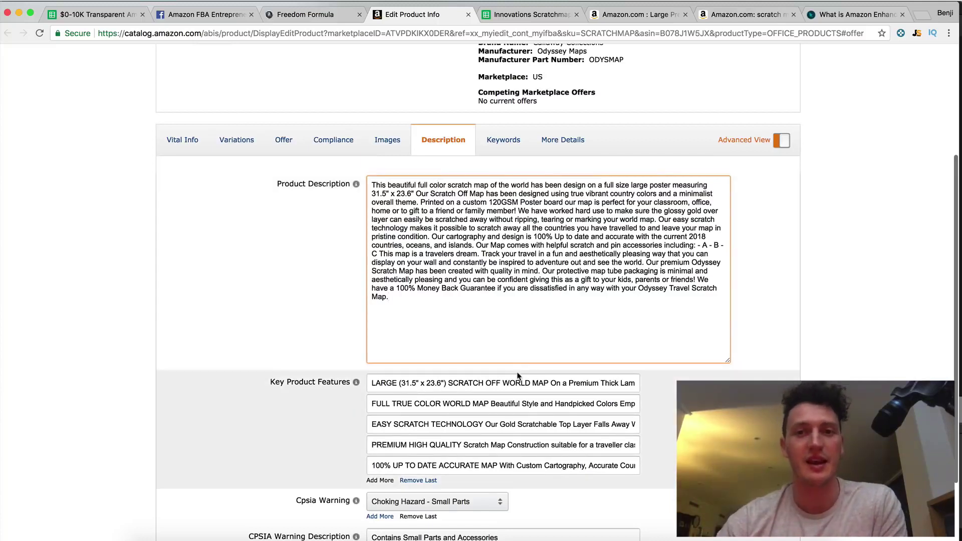
Review the title and bullet points of the live Large Premium Full Color Scratch Off World Map listing.
{"action": "left_click", "coordinate": [678, 15]}
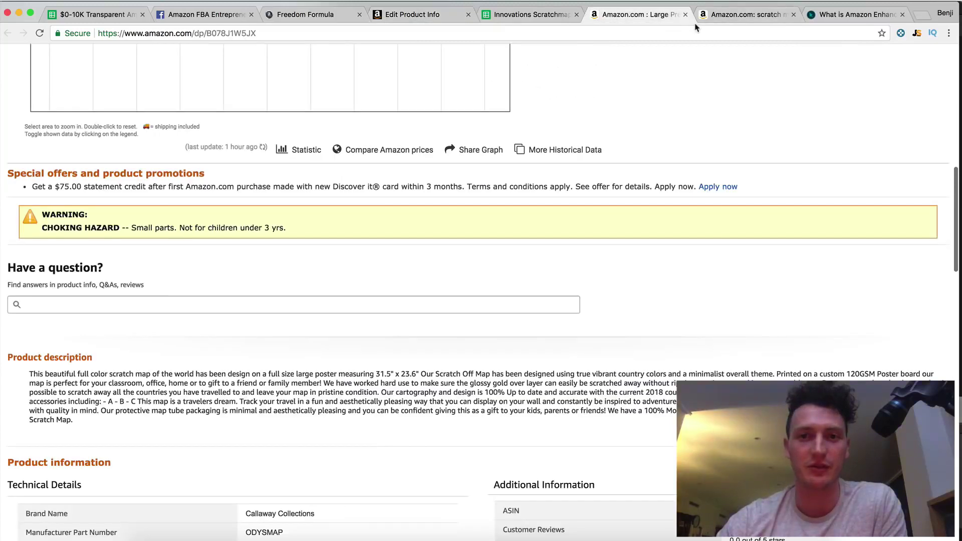
{"action": "scroll", "coordinate": [610, 359], "scroll_direction": "up", "scroll_amount": 20}
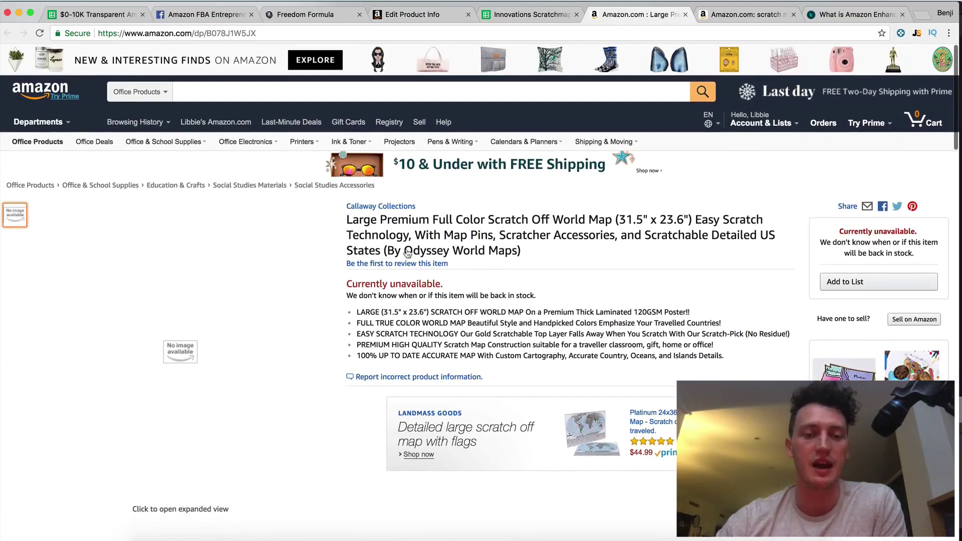
{"action": "scroll", "coordinate": [387, 169], "scroll_direction": "down", "scroll_amount": 1}
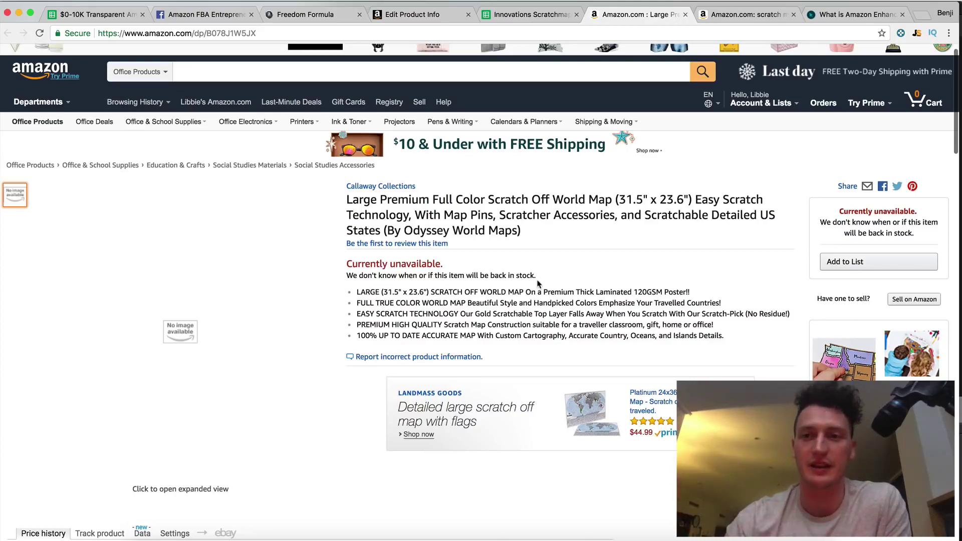
Load Jungle Scout estimates for the scratch map results and check the $26.85 average price.
{"action": "left_click", "coordinate": [746, 14]}
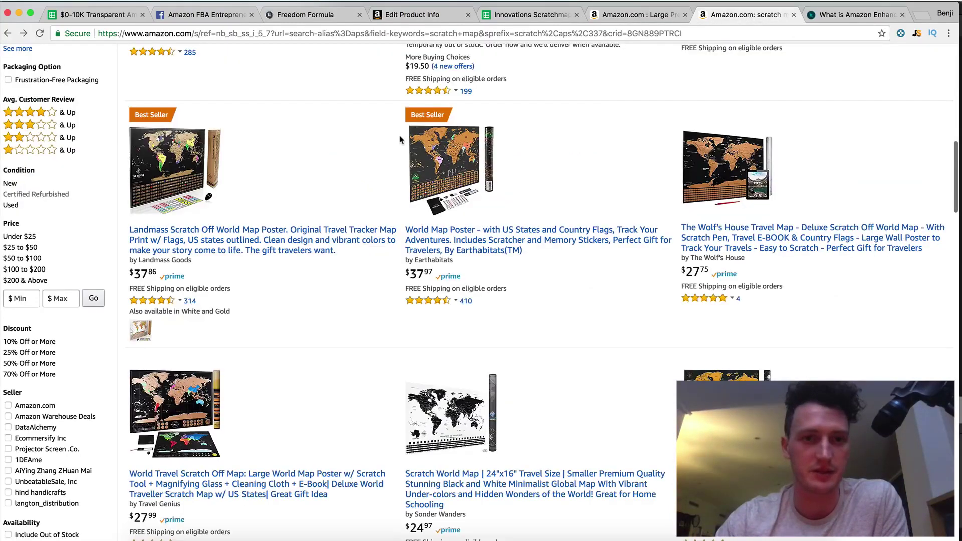
{"action": "scroll", "coordinate": [132, 111], "scroll_direction": "up", "scroll_amount": 10}
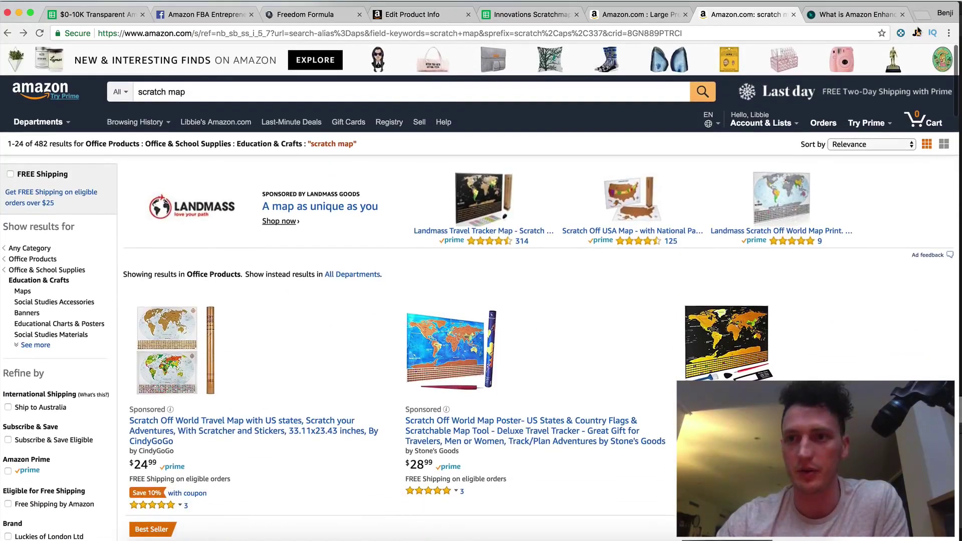
{"action": "left_click", "coordinate": [917, 33]}
{"action": "scroll", "coordinate": [212, 281], "scroll_direction": "down", "scroll_amount": 5}
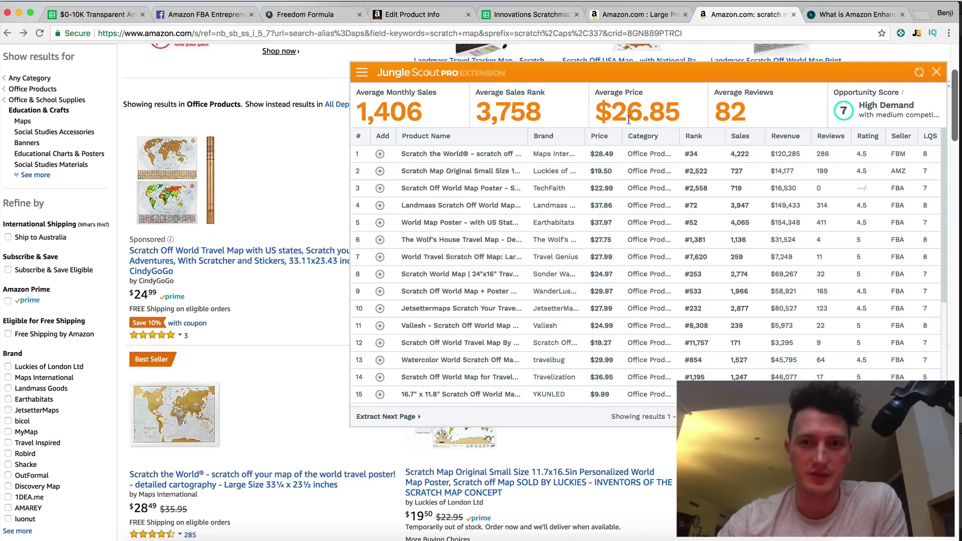
{"action": "mouse_move", "coordinate": [613, 112]}
{"action": "left_mouse_down"}
{"action": "mouse_move", "coordinate": [676, 111]}
{"action": "mouse_move", "coordinate": [595, 112]}
{"action": "left_mouse_up"}
{"action": "left_click", "coordinate": [676, 111]}
{"action": "left_click", "coordinate": [595, 112]}
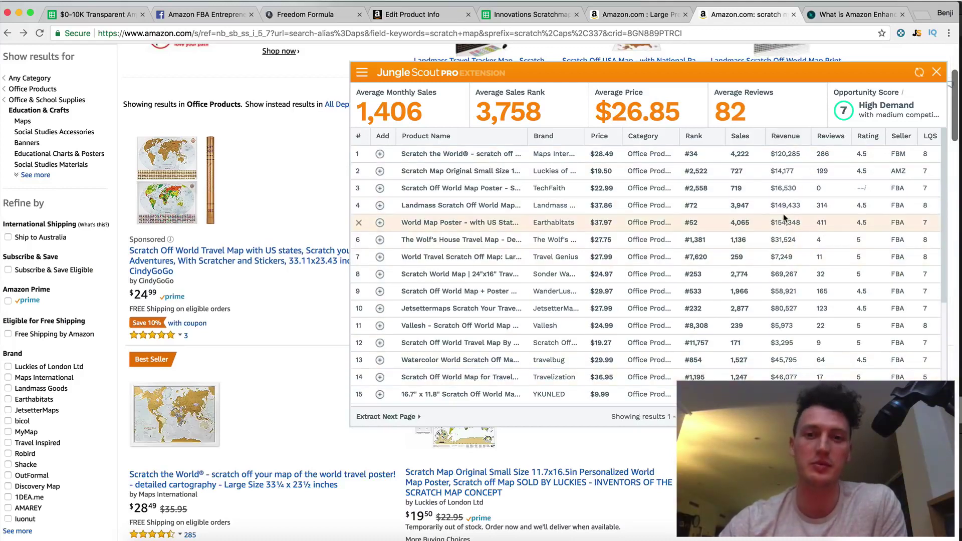
Open the Earthabitats world map poster page and scroll to its Keepa chart.
{"action": "left_click", "coordinate": [468, 224]}
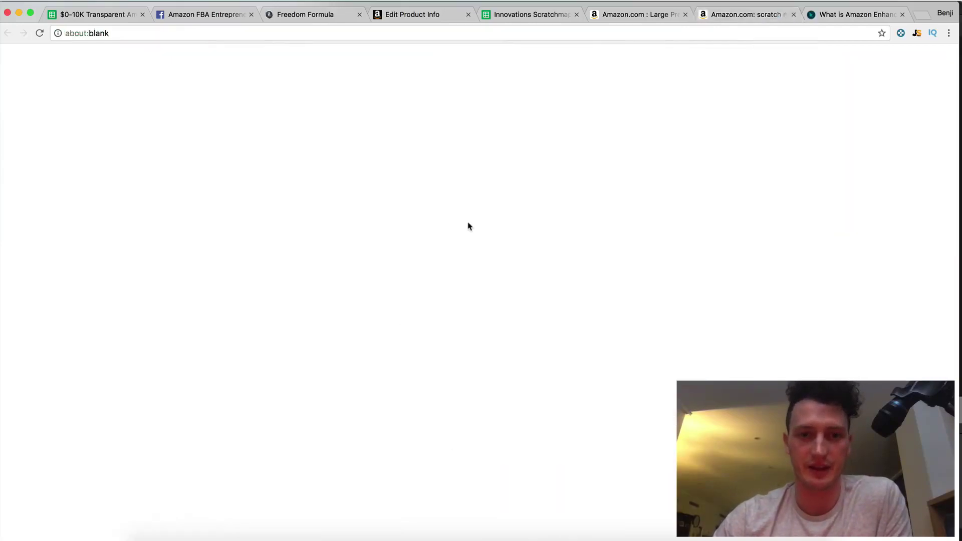
{"action": "scroll", "coordinate": [616, 217], "scroll_direction": "down", "scroll_amount": 15}
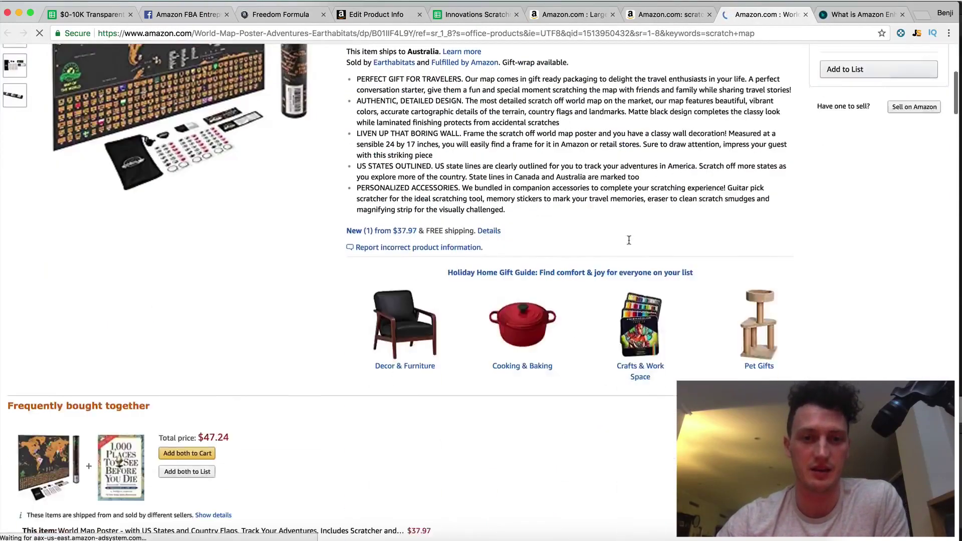
{"action": "scroll", "coordinate": [629, 245], "scroll_direction": "down", "scroll_amount": 20}
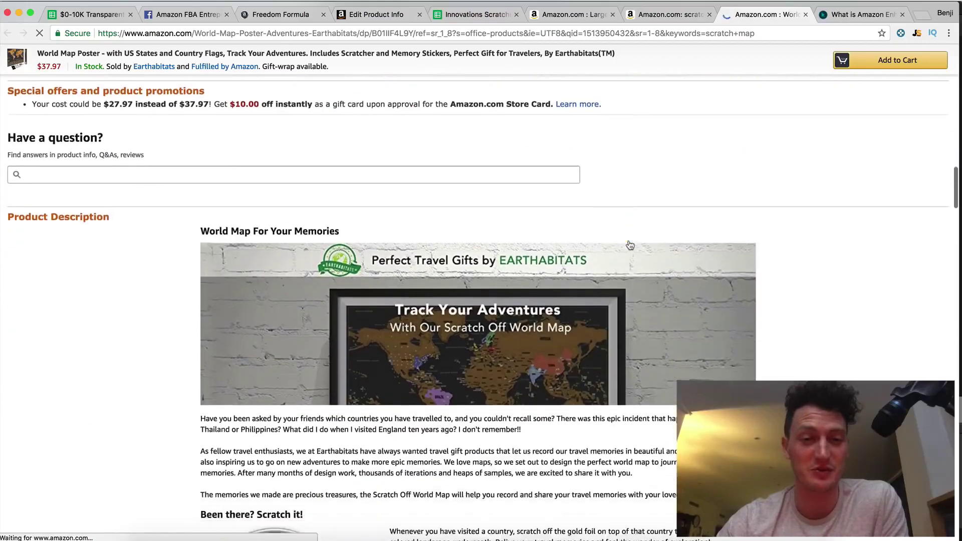
{"action": "scroll", "coordinate": [628, 254], "scroll_direction": "up", "scroll_amount": 20}
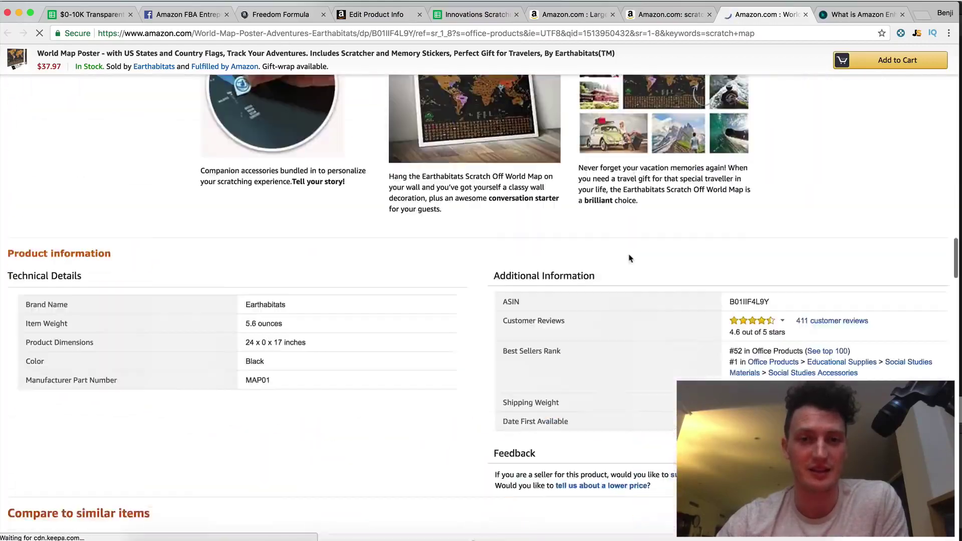
{"action": "scroll", "coordinate": [326, 202], "scroll_direction": "up", "scroll_amount": 2}
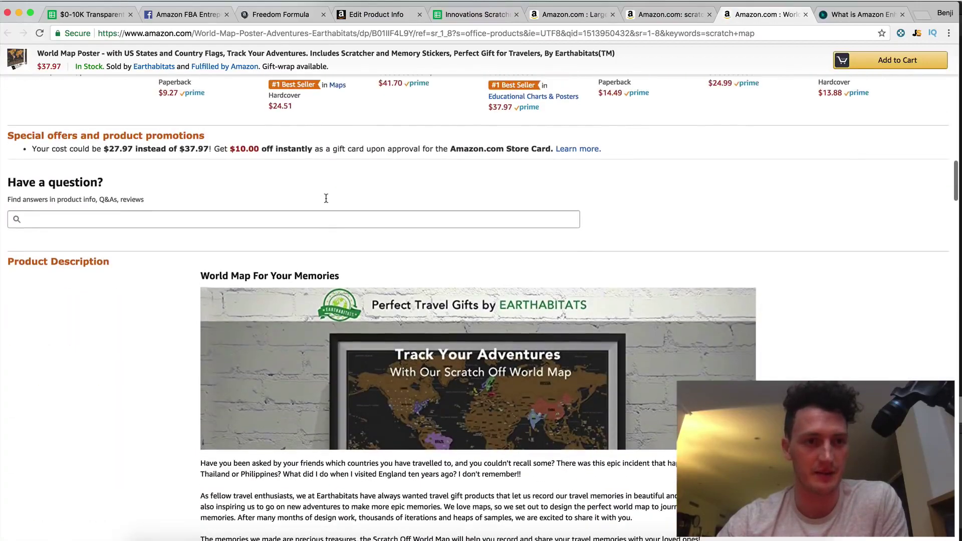
{"action": "scroll", "coordinate": [326, 201], "scroll_direction": "down", "scroll_amount": 5}
{"action": "scroll", "coordinate": [326, 202], "scroll_direction": "down", "scroll_amount": 10}
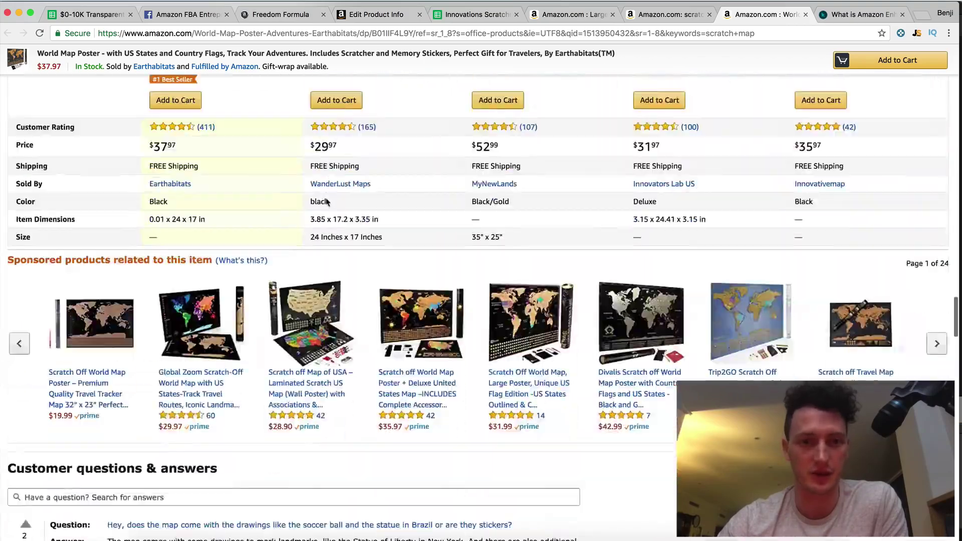
{"action": "scroll", "coordinate": [326, 202], "scroll_direction": "up", "scroll_amount": 15}
{"action": "scroll", "coordinate": [326, 202], "scroll_direction": "up", "scroll_amount": 15}
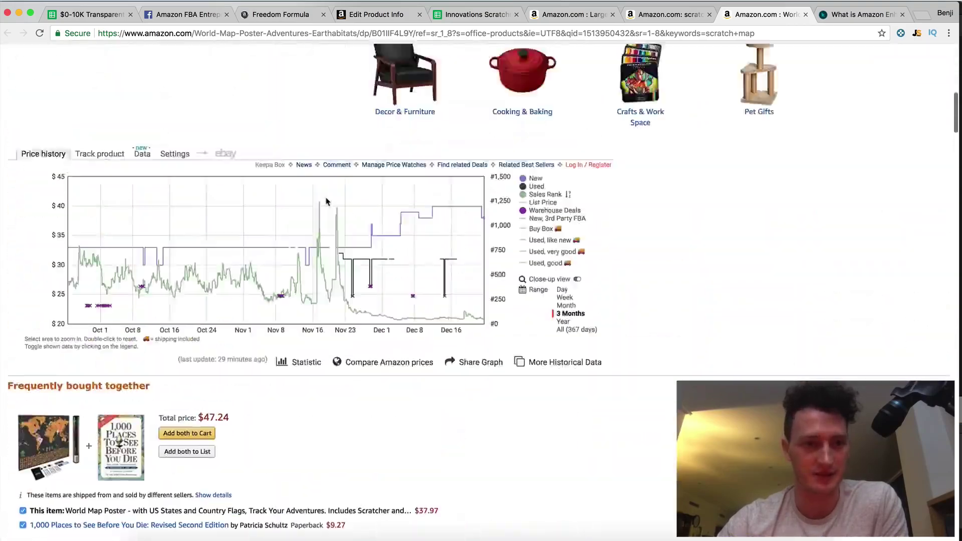
{"action": "scroll", "coordinate": [410, 298], "scroll_direction": "down", "scroll_amount": 1}
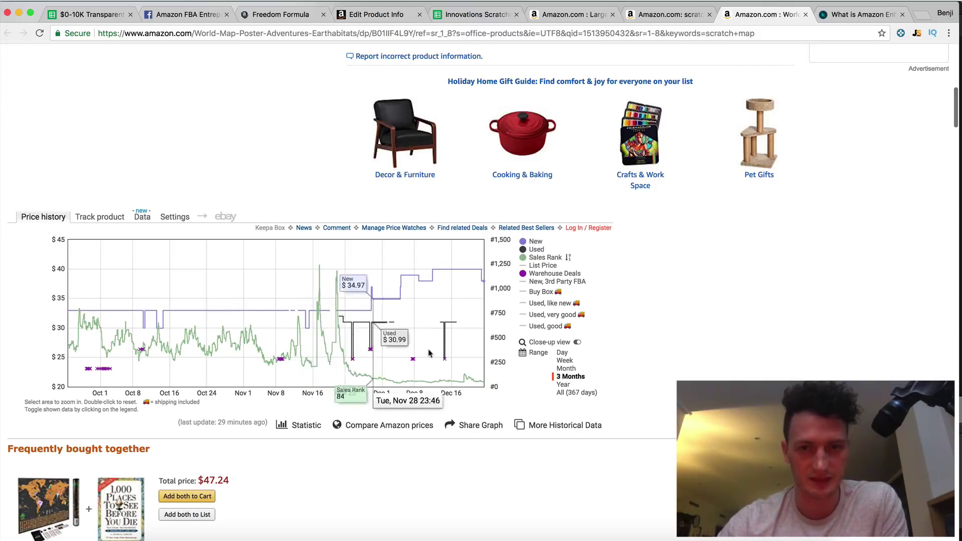
Hide the New price line so the Keepa chart shows only Sales Rank.
{"action": "left_click", "coordinate": [524, 276]}
{"action": "left_click", "coordinate": [524, 279]}
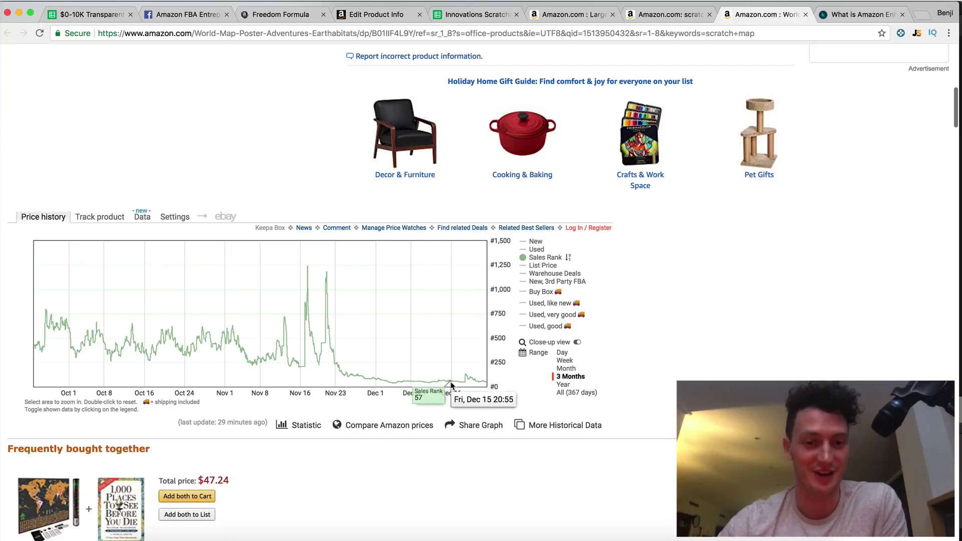
{"action": "scroll", "coordinate": [450, 384], "scroll_direction": "down", "scroll_amount": 2}
{"action": "scroll", "coordinate": [447, 430], "scroll_direction": "up", "scroll_amount": 10}
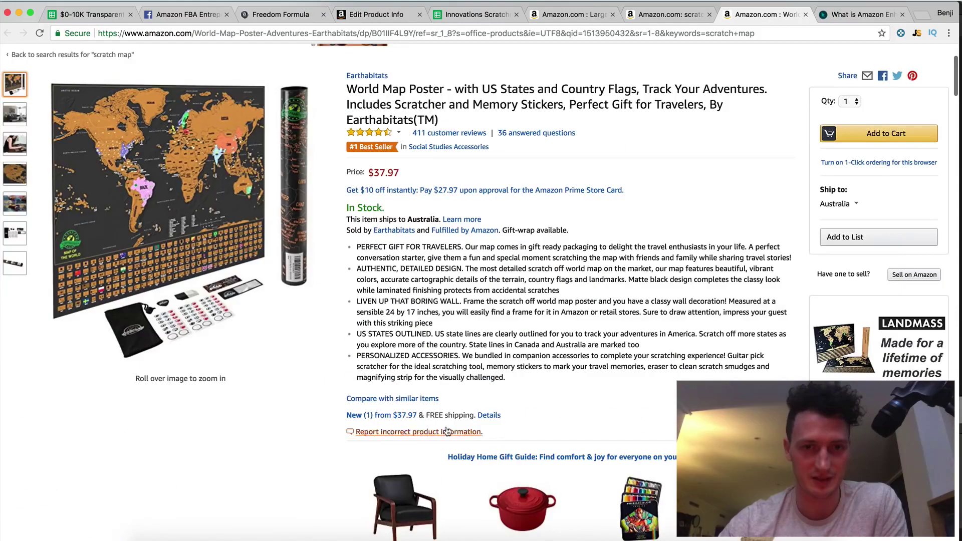
{"action": "scroll", "coordinate": [447, 431], "scroll_direction": "down", "scroll_amount": 20}
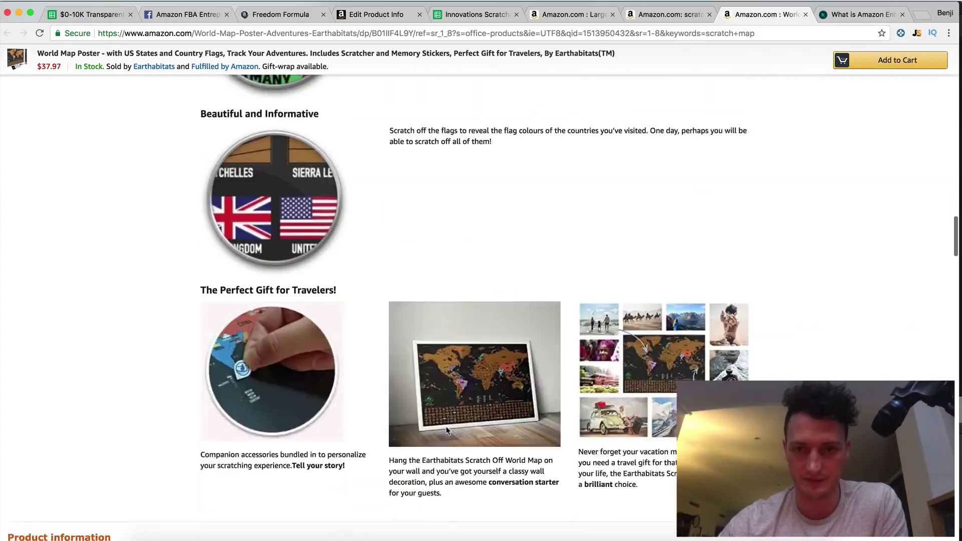
{"action": "scroll", "coordinate": [447, 431], "scroll_direction": "down", "scroll_amount": 7}
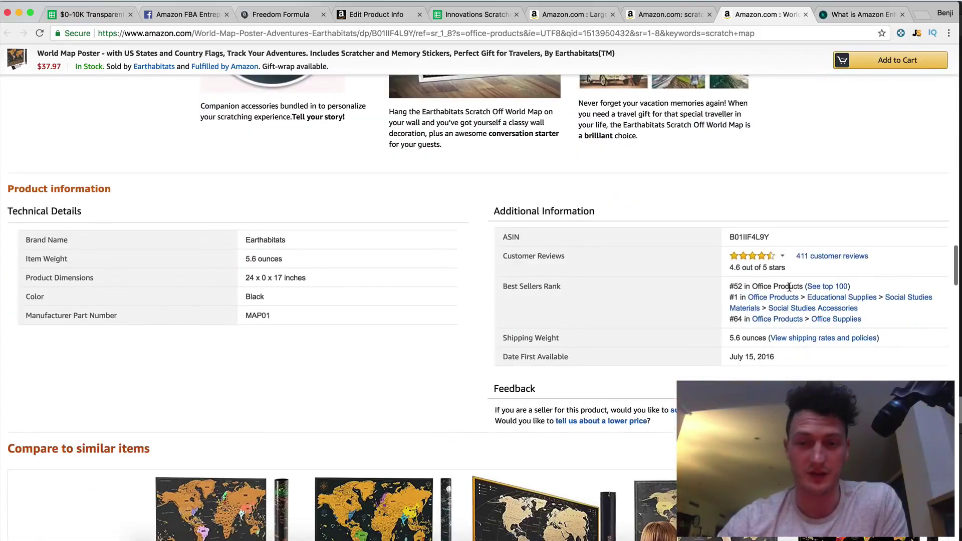
{"action": "scroll", "coordinate": [789, 286], "scroll_direction": "up", "scroll_amount": 10}
{"action": "scroll", "coordinate": [756, 285], "scroll_direction": "up", "scroll_amount": 5}
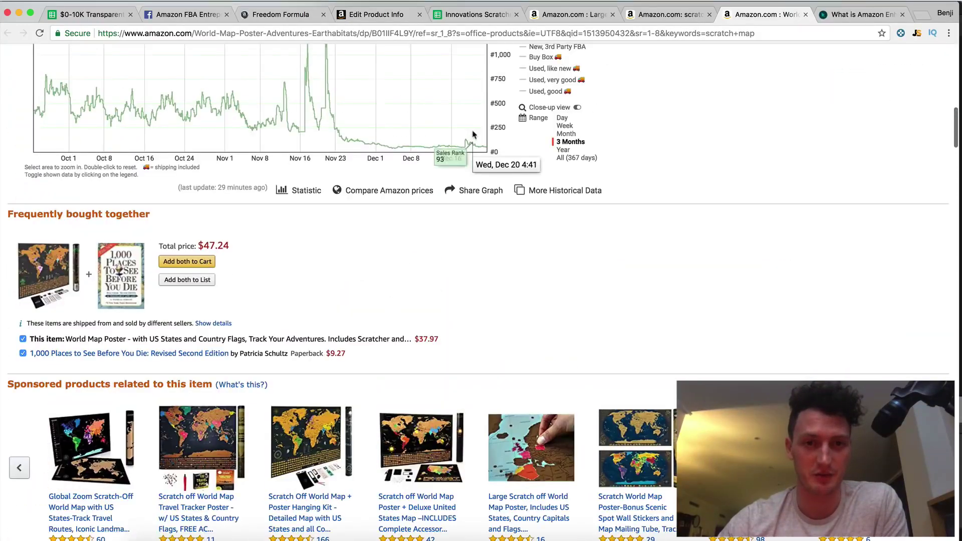
{"action": "scroll", "coordinate": [473, 134], "scroll_direction": "up", "scroll_amount": 20}
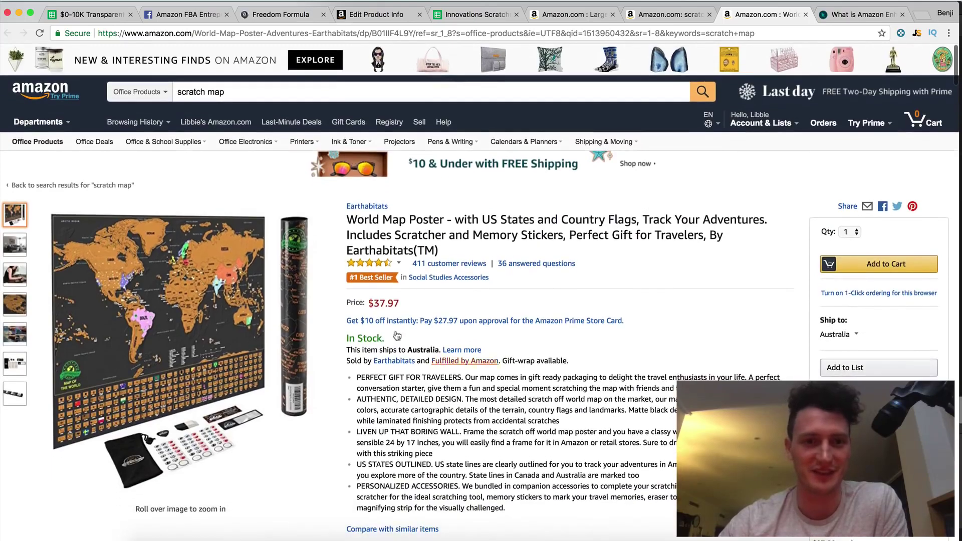
{"action": "scroll", "coordinate": [397, 336], "scroll_direction": "down", "scroll_amount": 7}
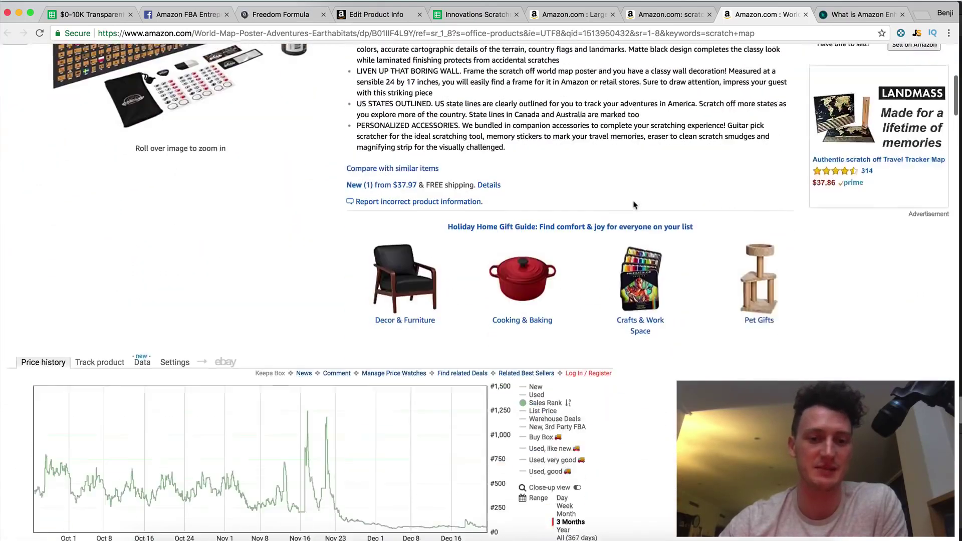
{"action": "scroll", "coordinate": [634, 204], "scroll_direction": "down", "scroll_amount": 2}
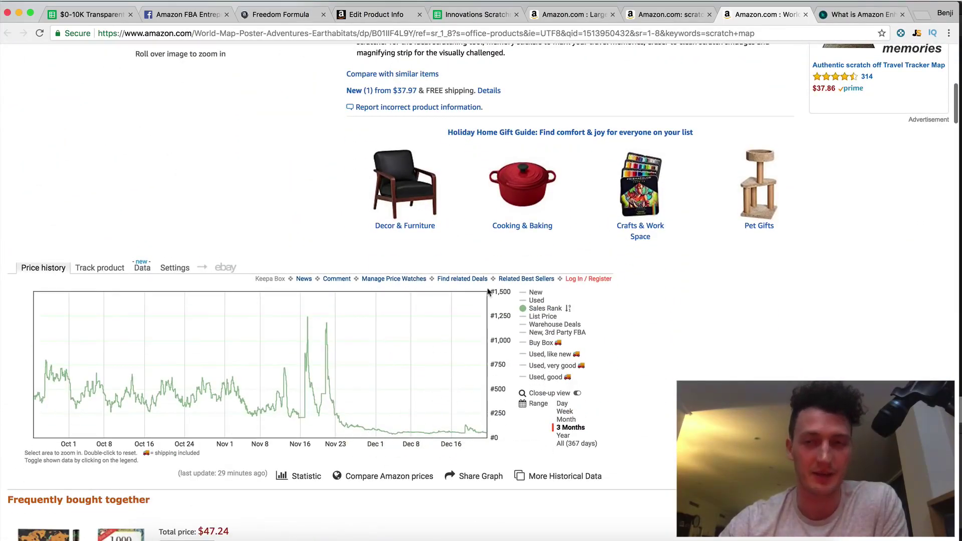
Dismiss the date dropdown and return to the scratch map search results.
{"action": "left_click", "coordinate": [853, 0]}
{"action": "left_click", "coordinate": [853, 1]}
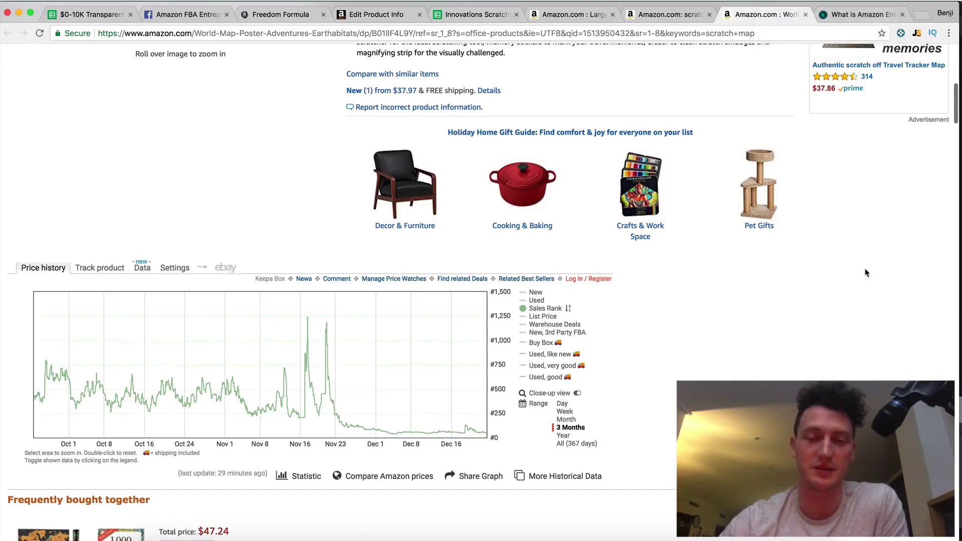
{"action": "scroll", "coordinate": [852, 298], "scroll_direction": "up", "scroll_amount": 9}
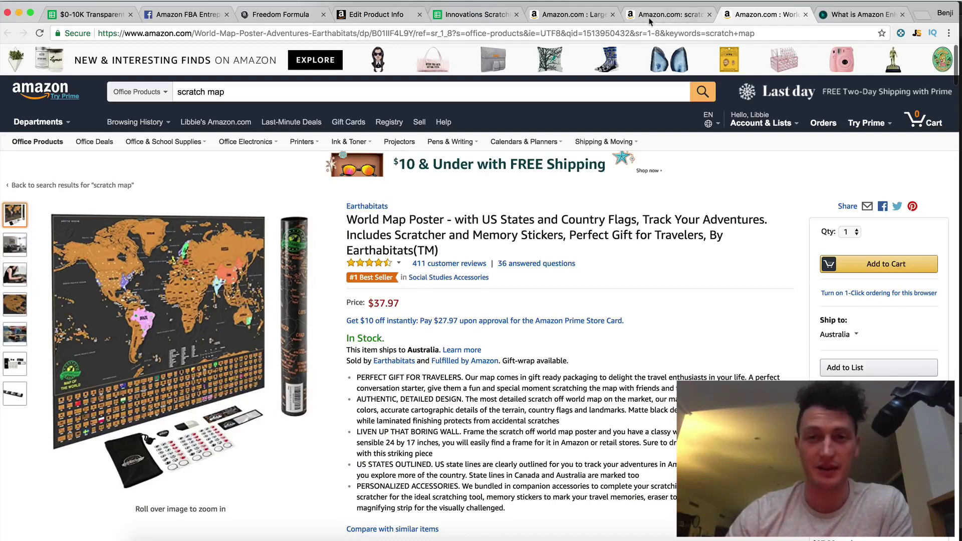
{"action": "left_click", "coordinate": [669, 14]}
{"action": "left_click", "coordinate": [935, 72]}
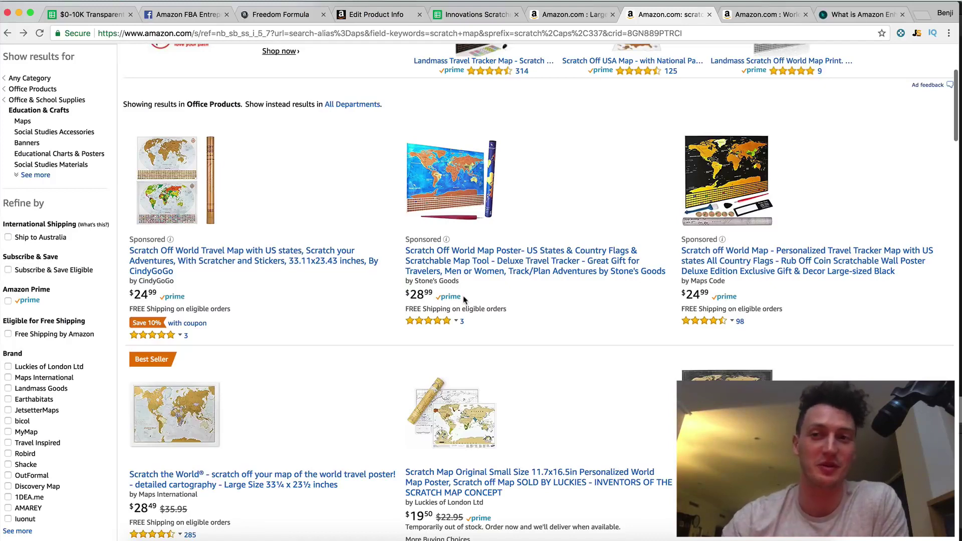
{"action": "left_click", "coordinate": [916, 33]}
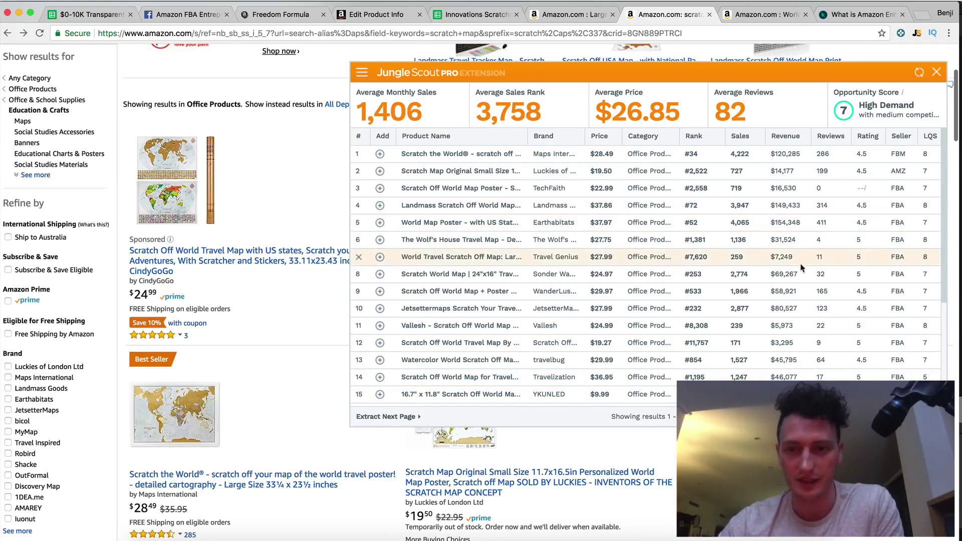
{"action": "left_click_drag", "start_coordinate": [803, 278], "coordinate": [775, 275]}
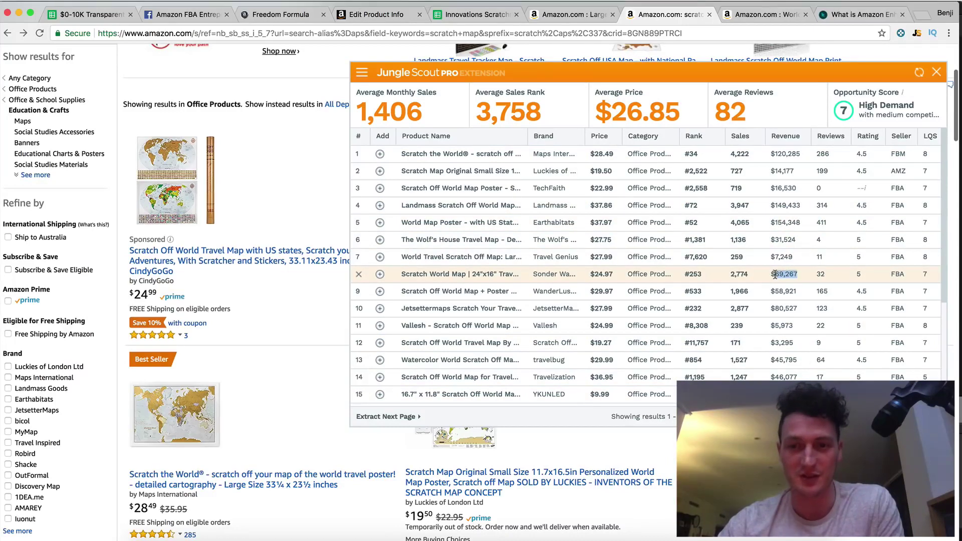
{"action": "left_click", "coordinate": [803, 281]}
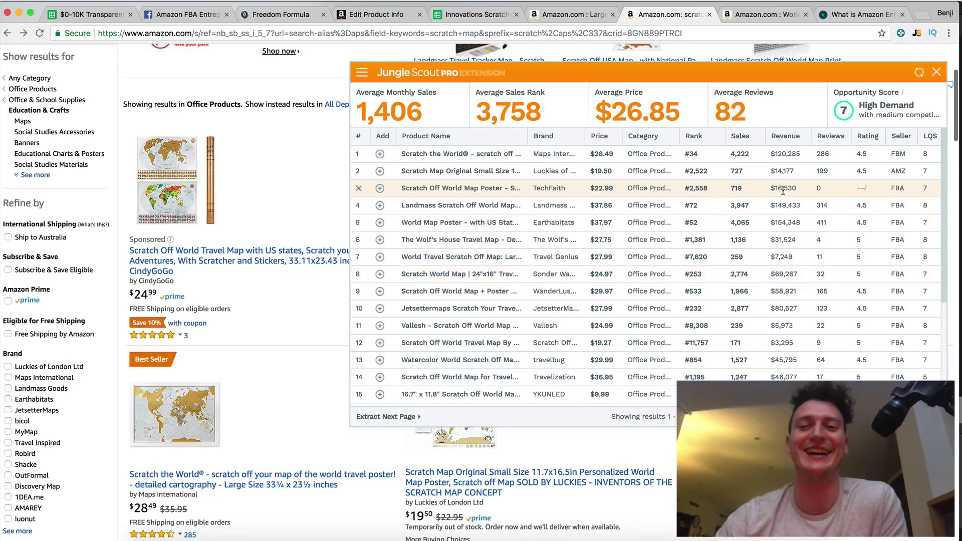